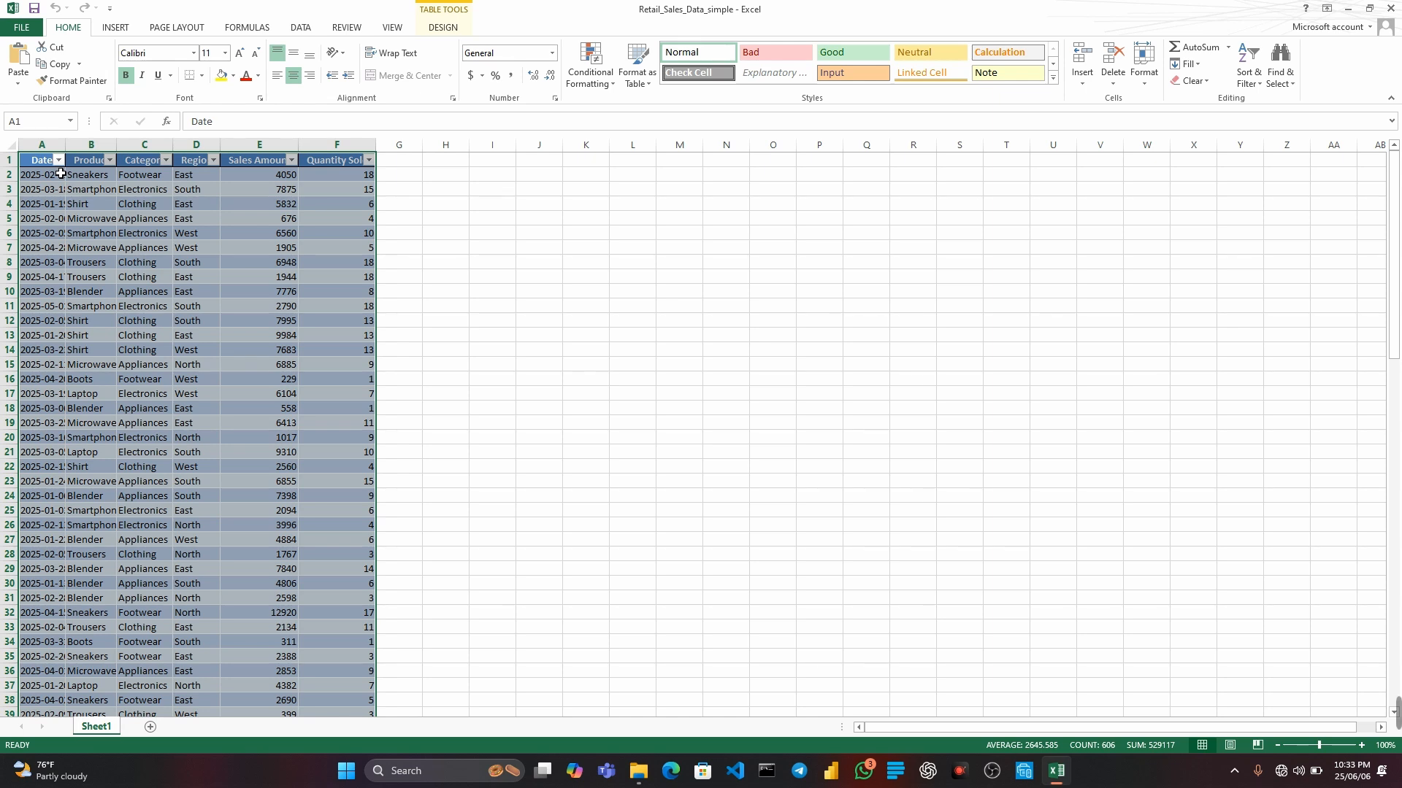
Look through all rows of the retail sales table in the Retail_Sales_Data_simple workbook.
scroll(162, 319, "down", 18)
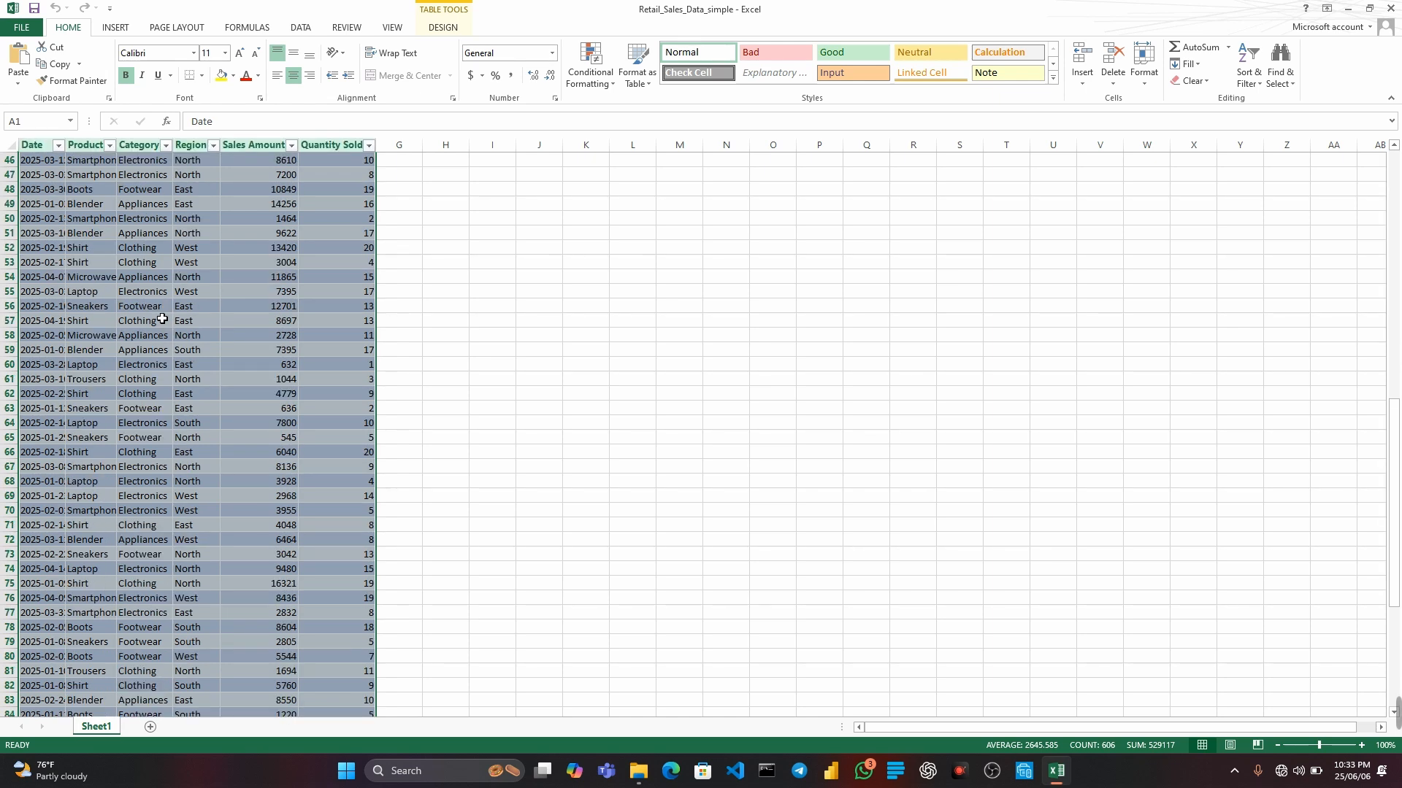
scroll(162, 319, "down", 8)
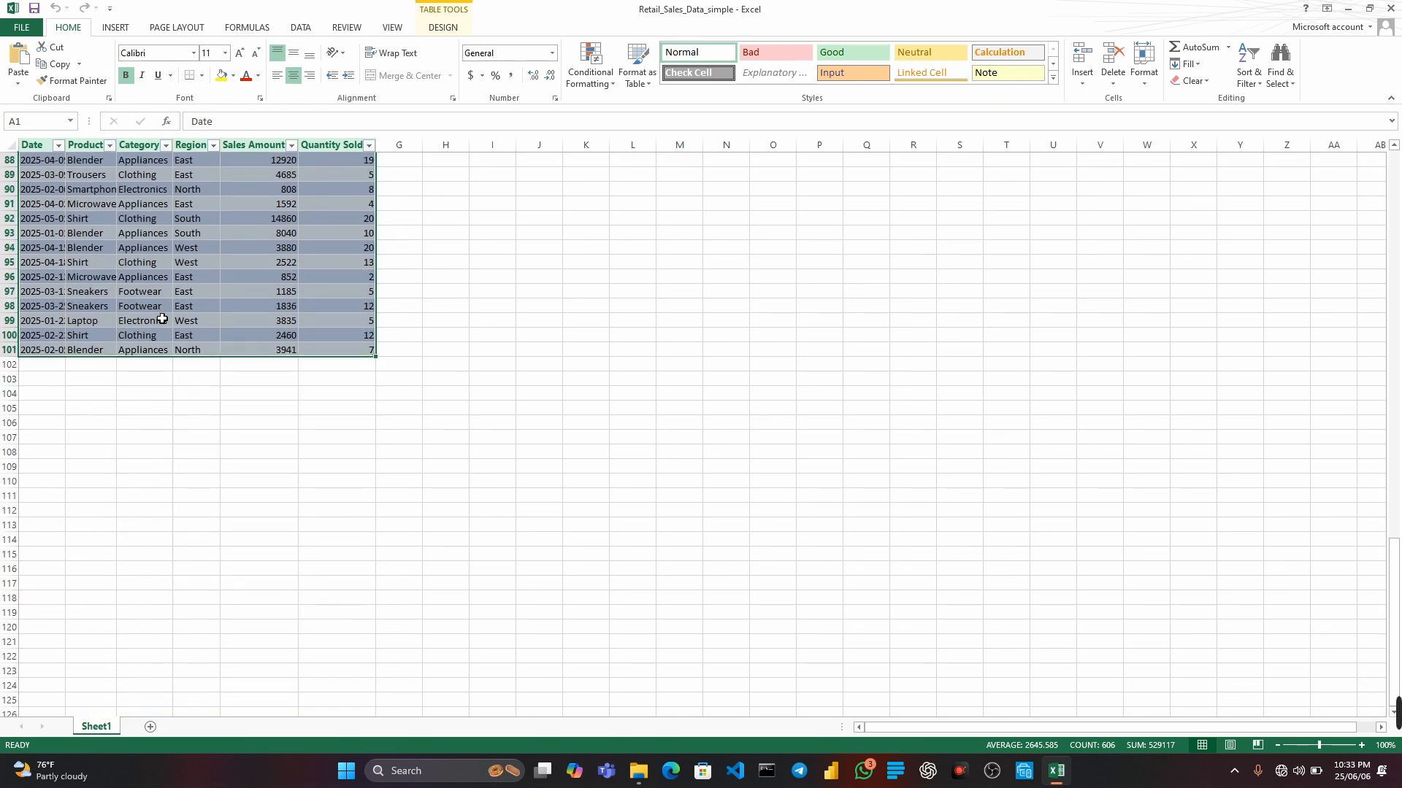
scroll(162, 319, "up", 18)
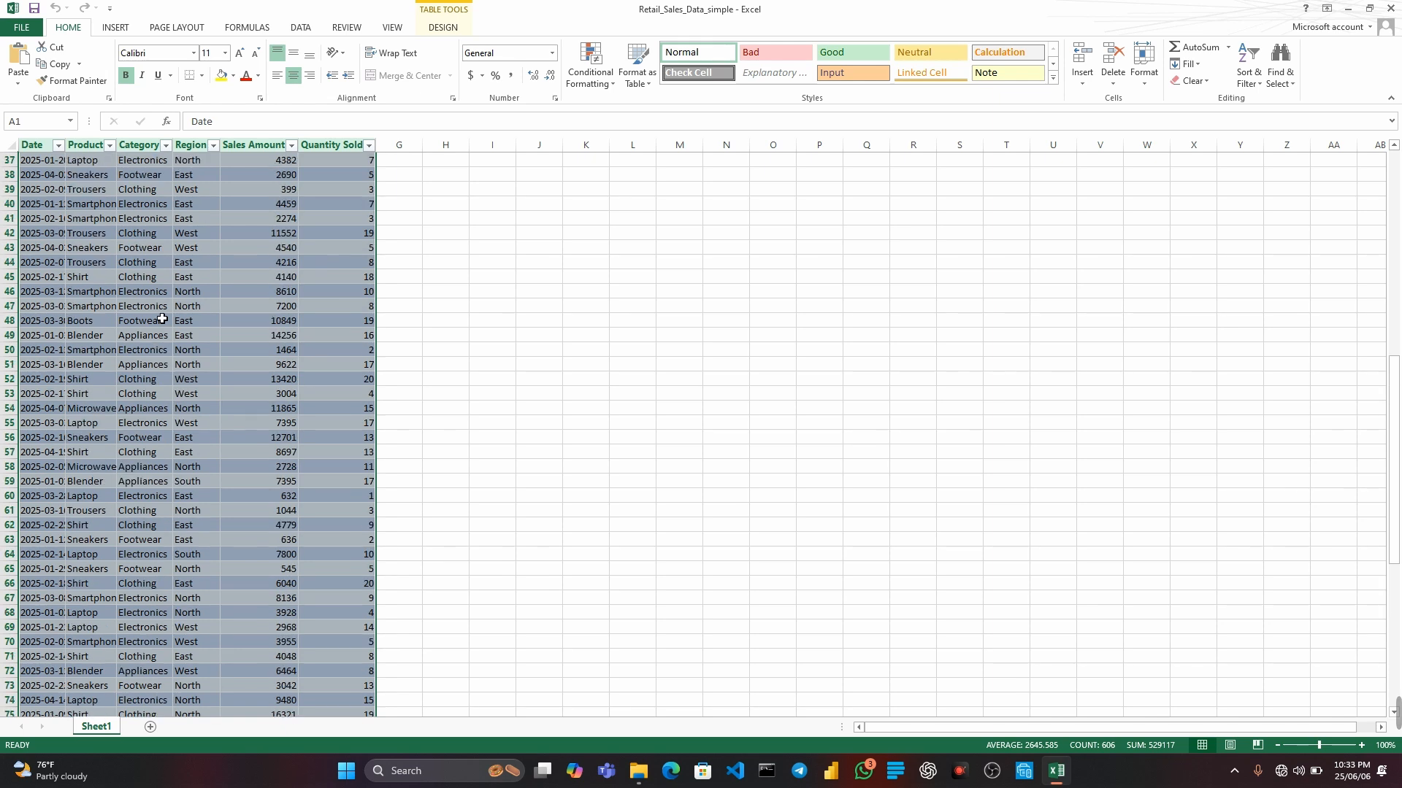
scroll(162, 319, "up", 8)
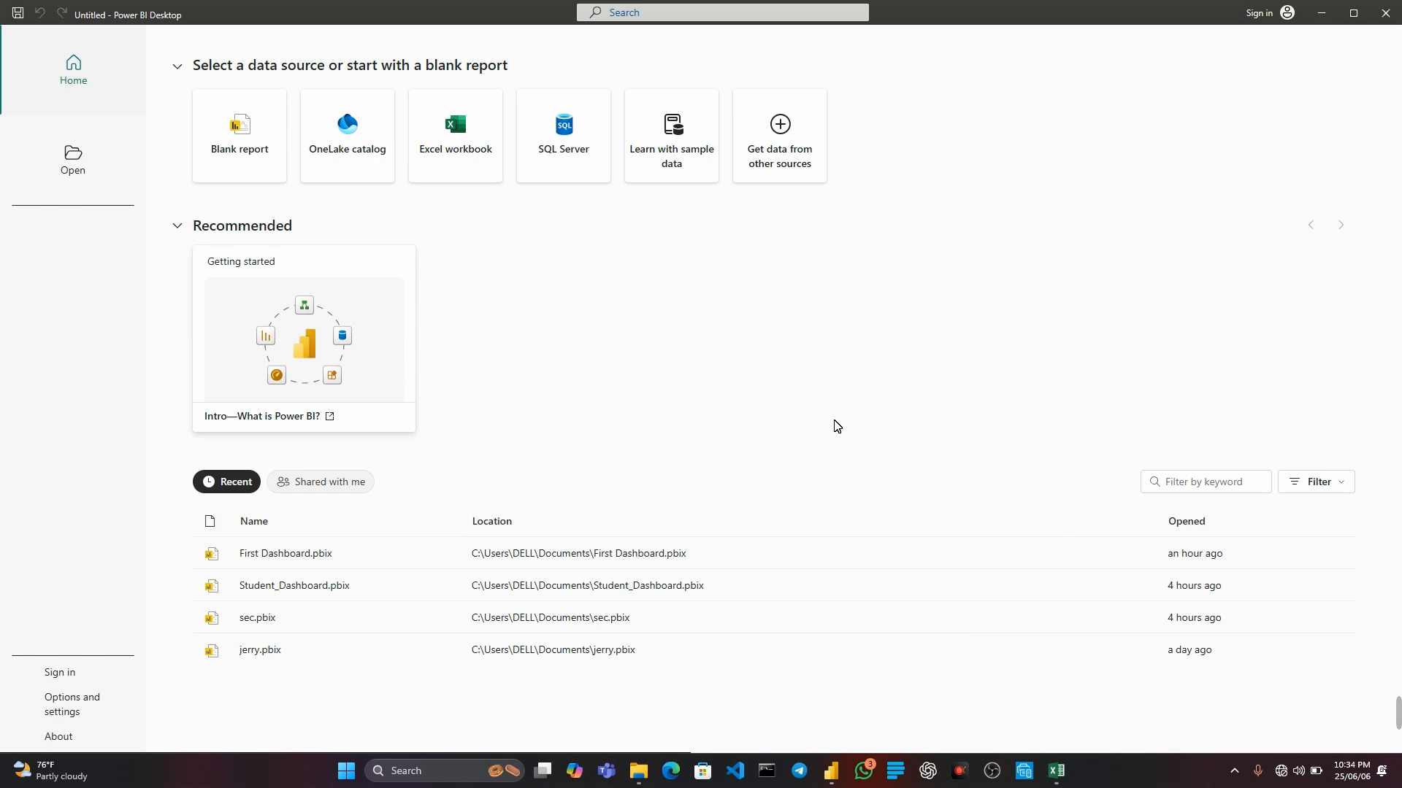
In Power BI Desktop, start an Excel workbook import and open Retail_Sales_Data_simple from the My_Work folder.
left_click(461, 138)
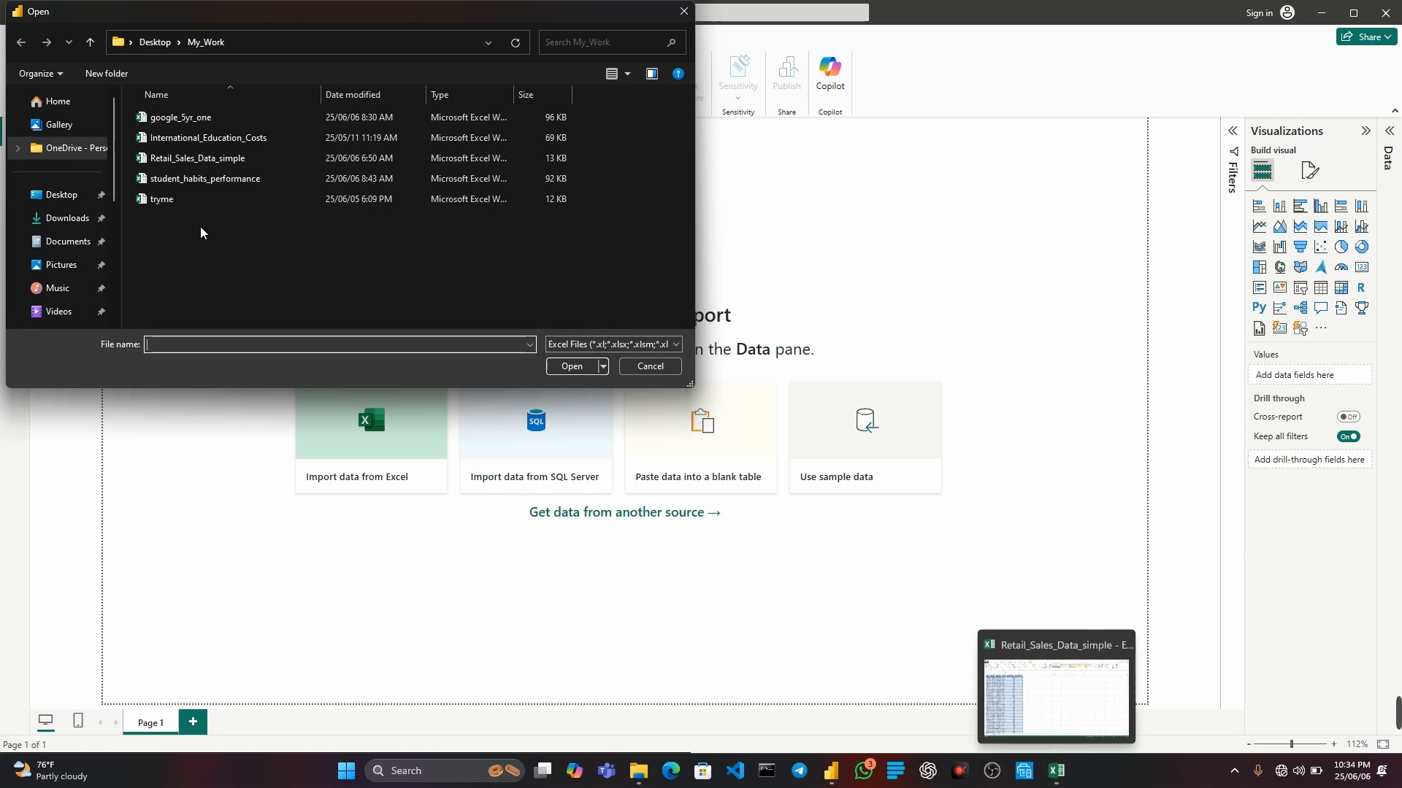
left_click(206, 162)
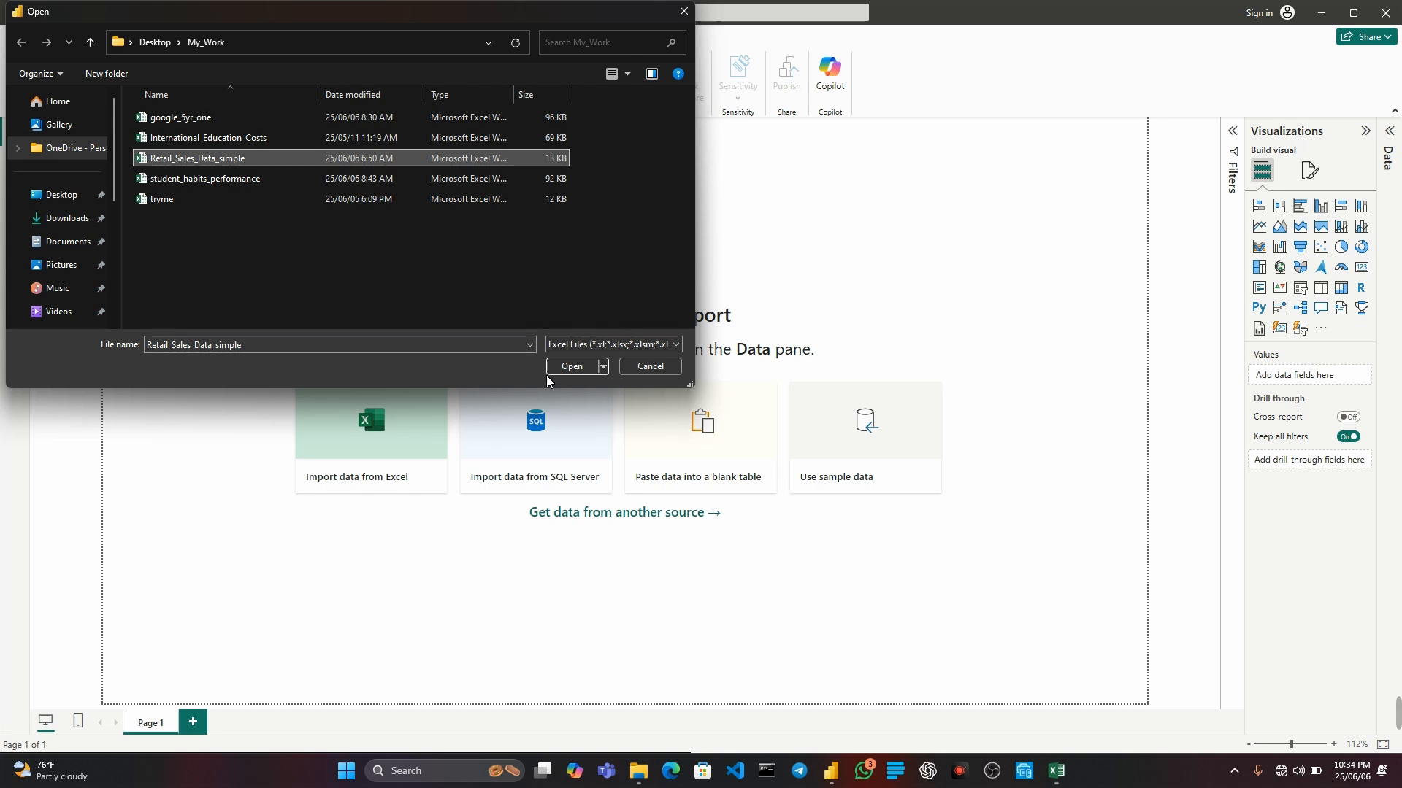
left_click(566, 367)
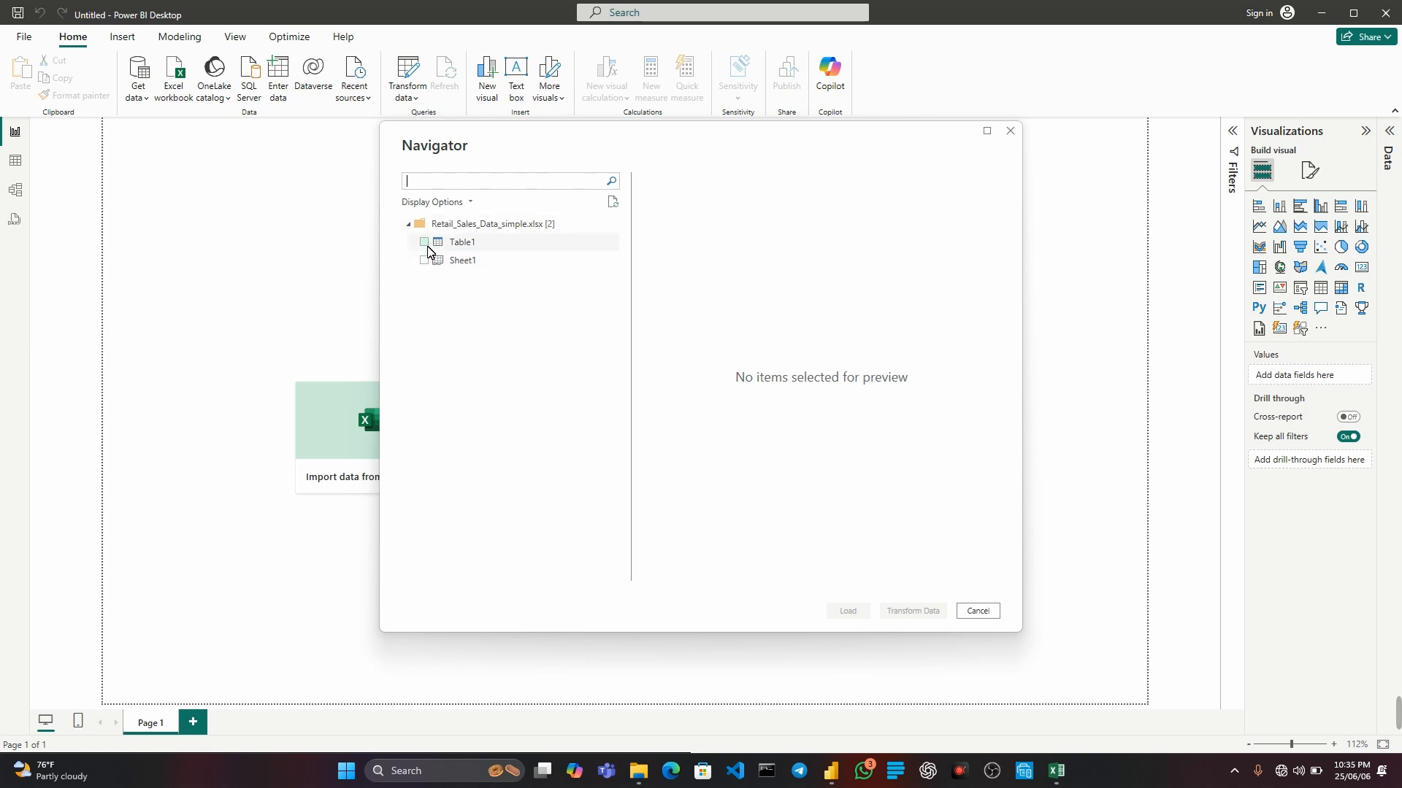
Preview Table1 and Sheet1 of the workbook, keep only Sheet1 selected, and load it into the report.
left_click(424, 260)
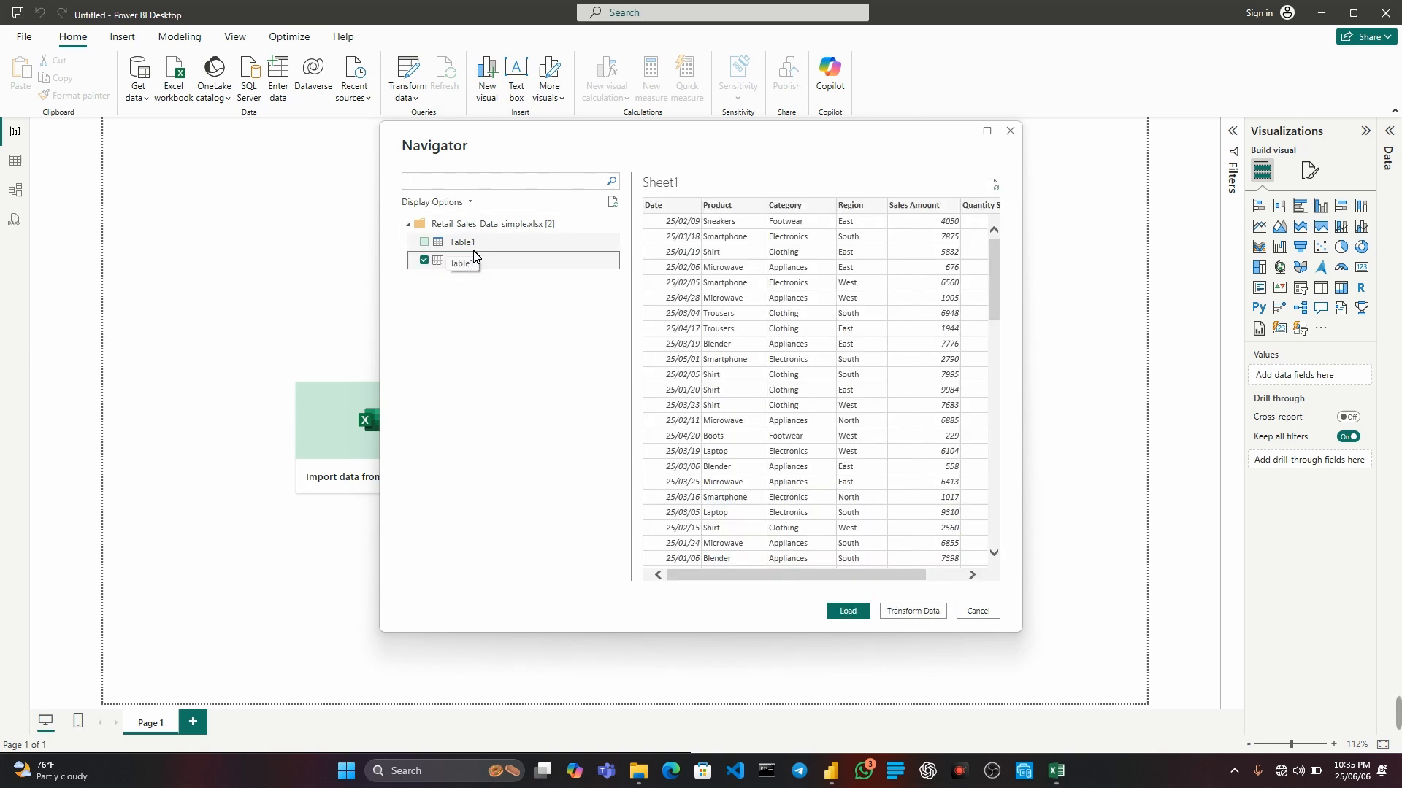
left_click(424, 242)
left_click(424, 260)
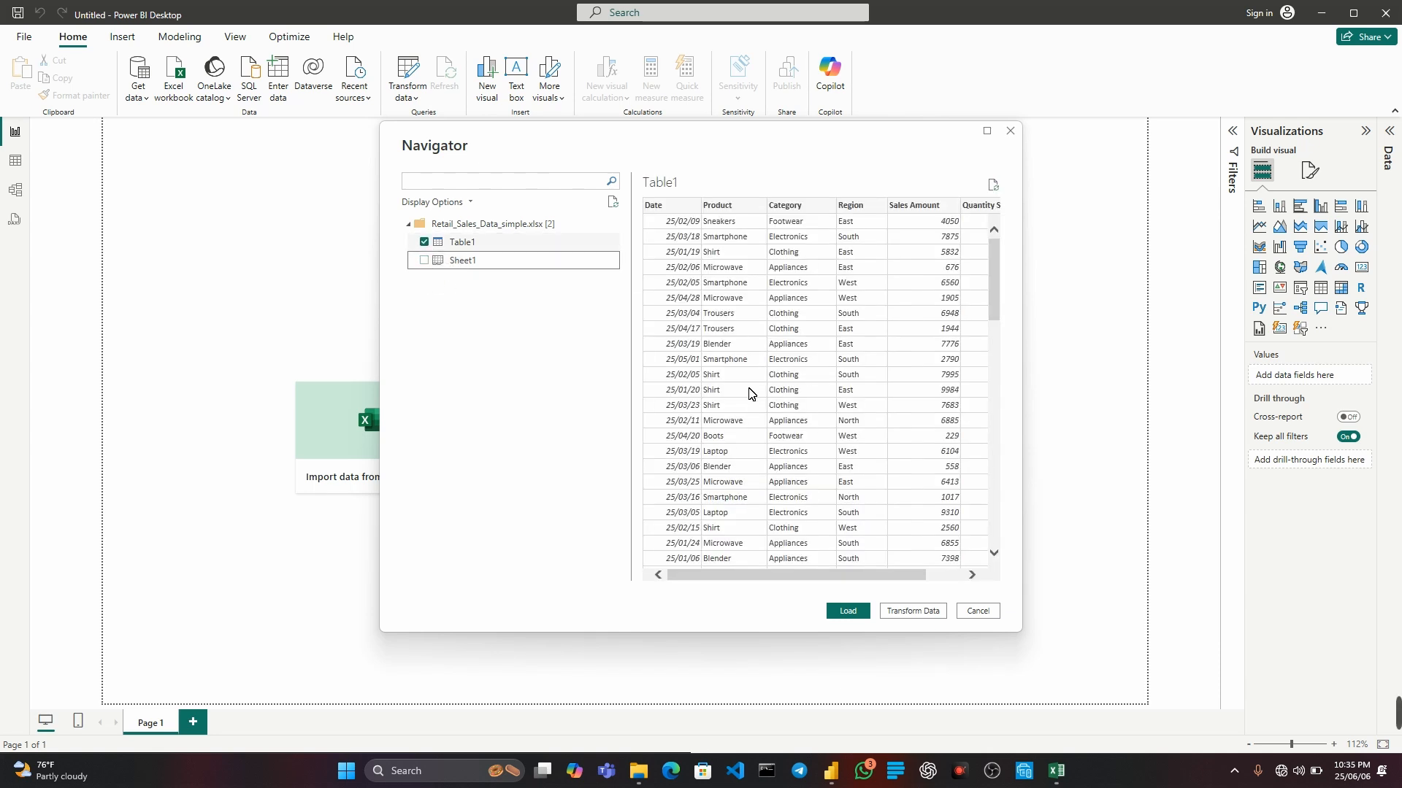
left_click(424, 247)
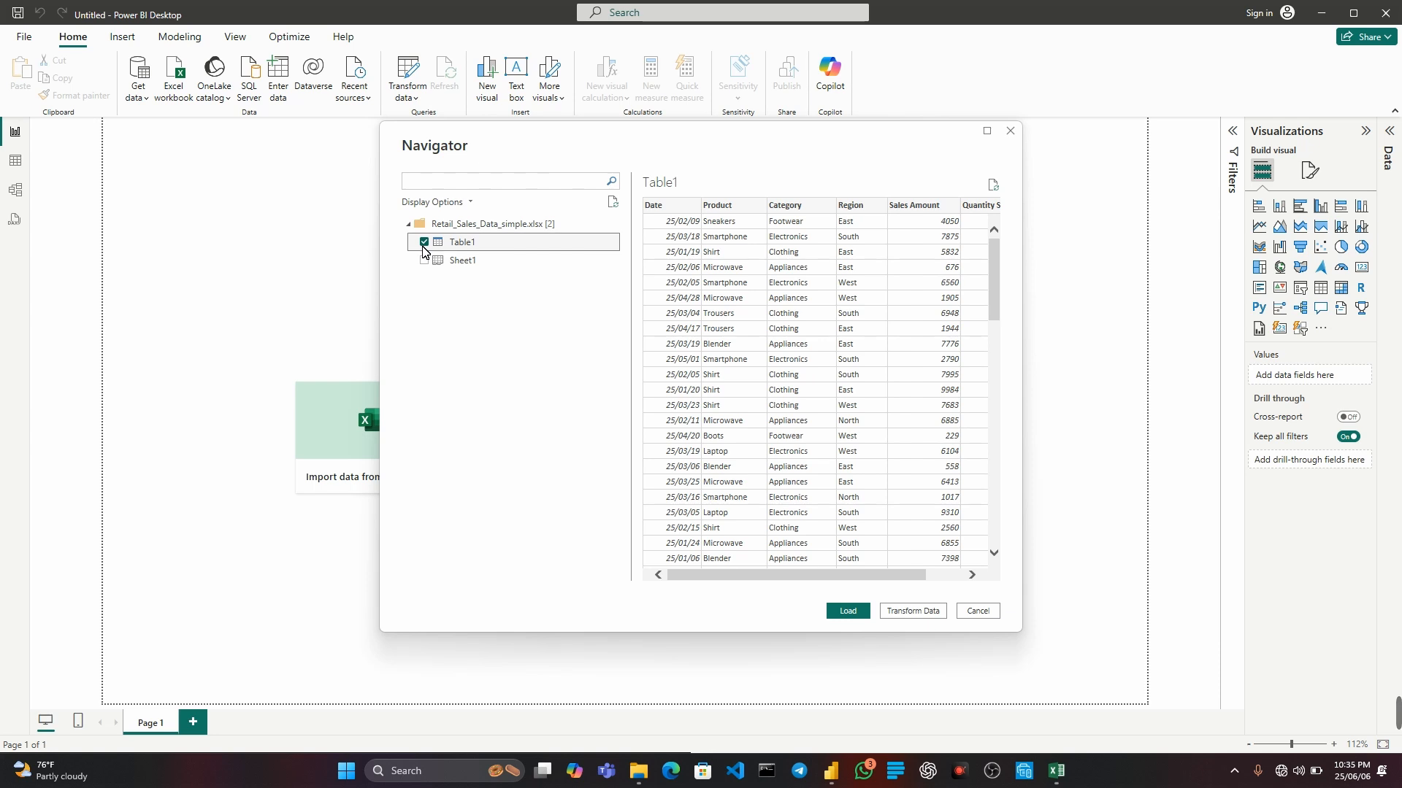
left_click(424, 261)
left_click(425, 241)
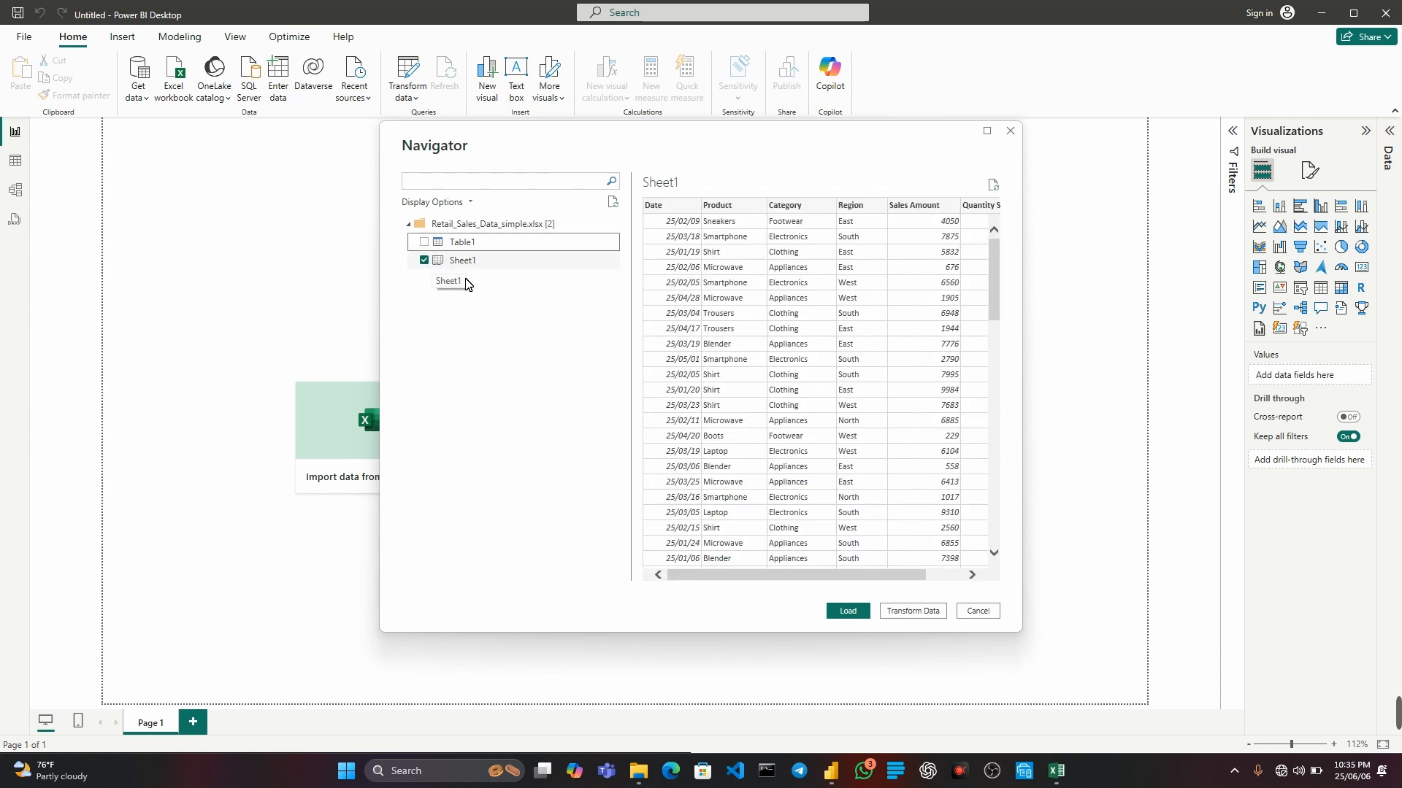
left_click(845, 612)
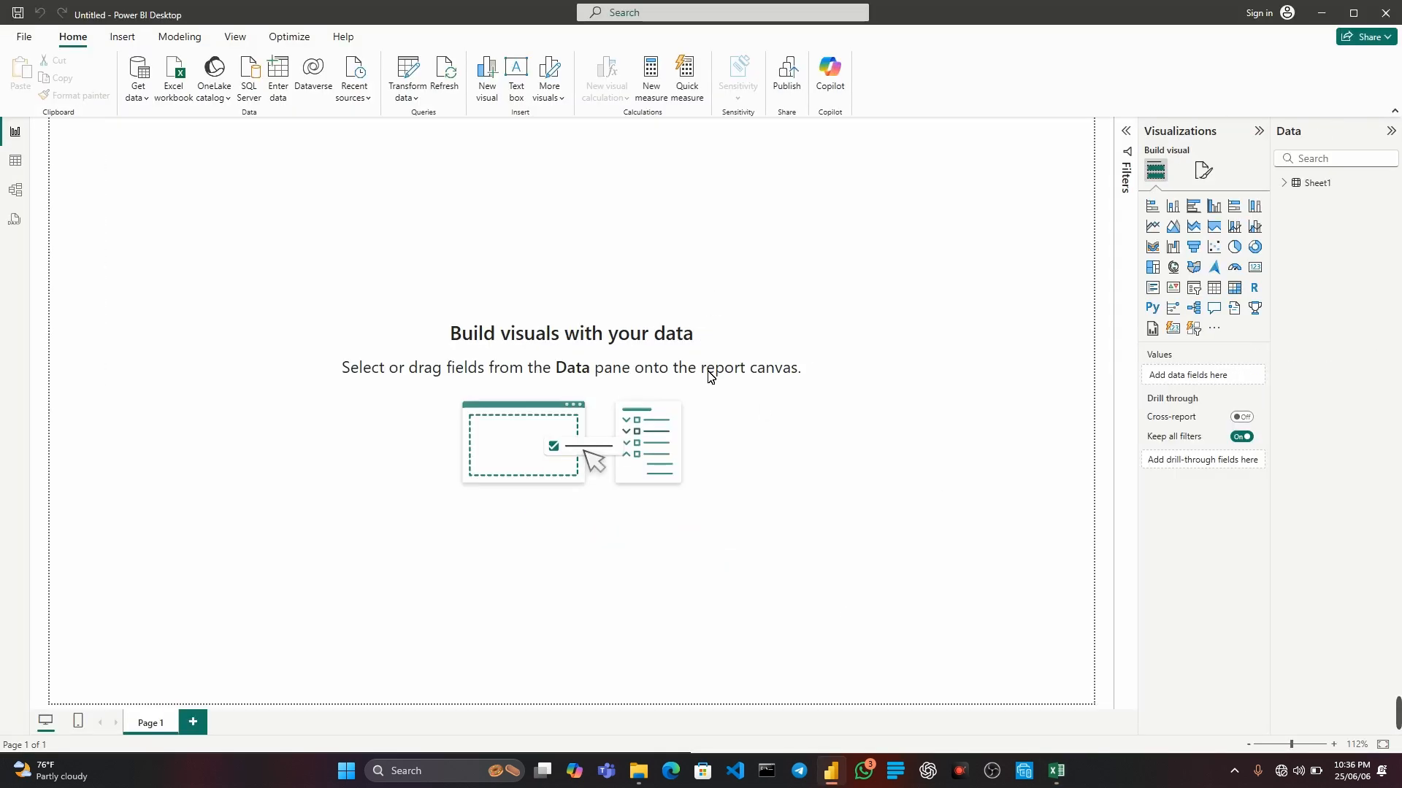
Expand the Sheet1 table's field list and compare the fields with the column headers in the Excel workbook.
left_click(1295, 187)
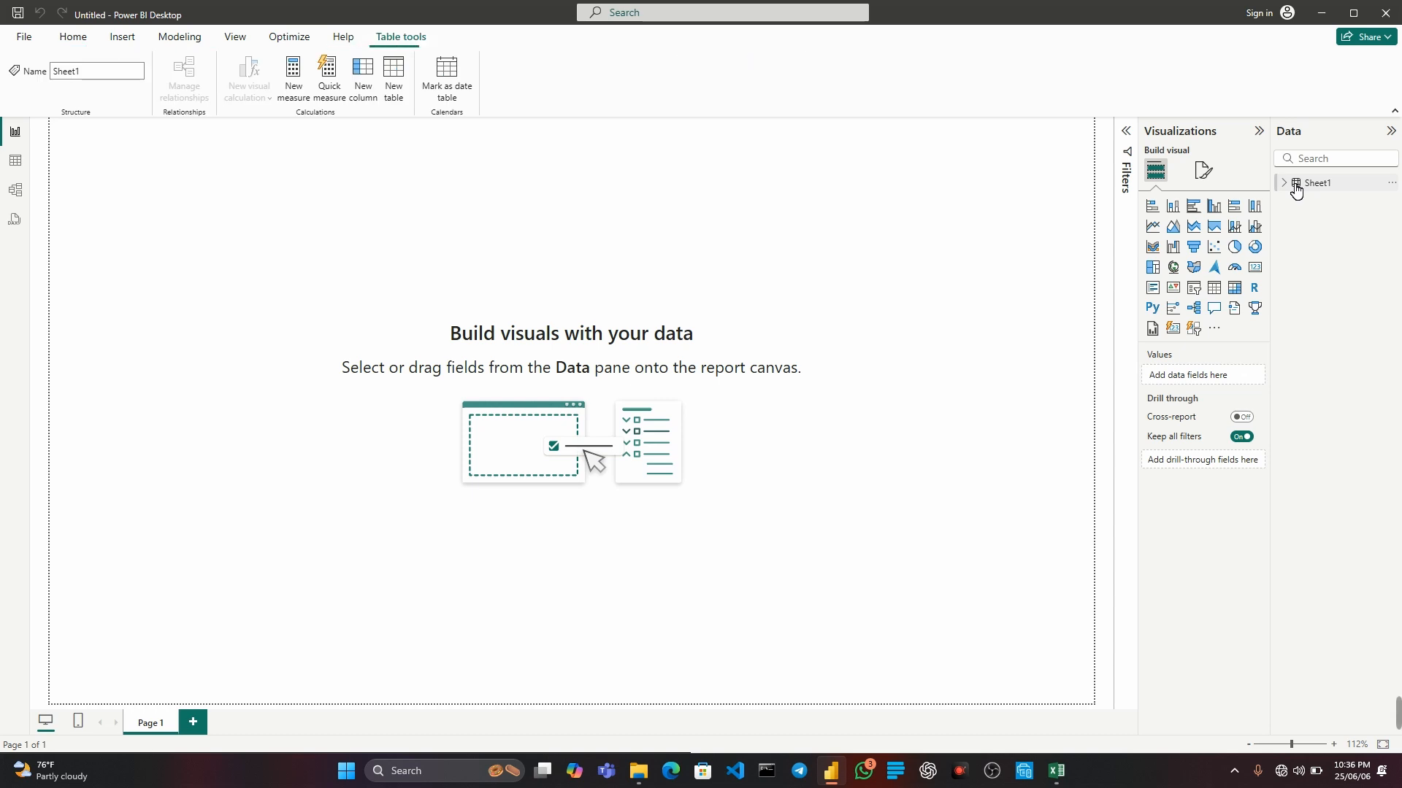
left_click(1293, 186)
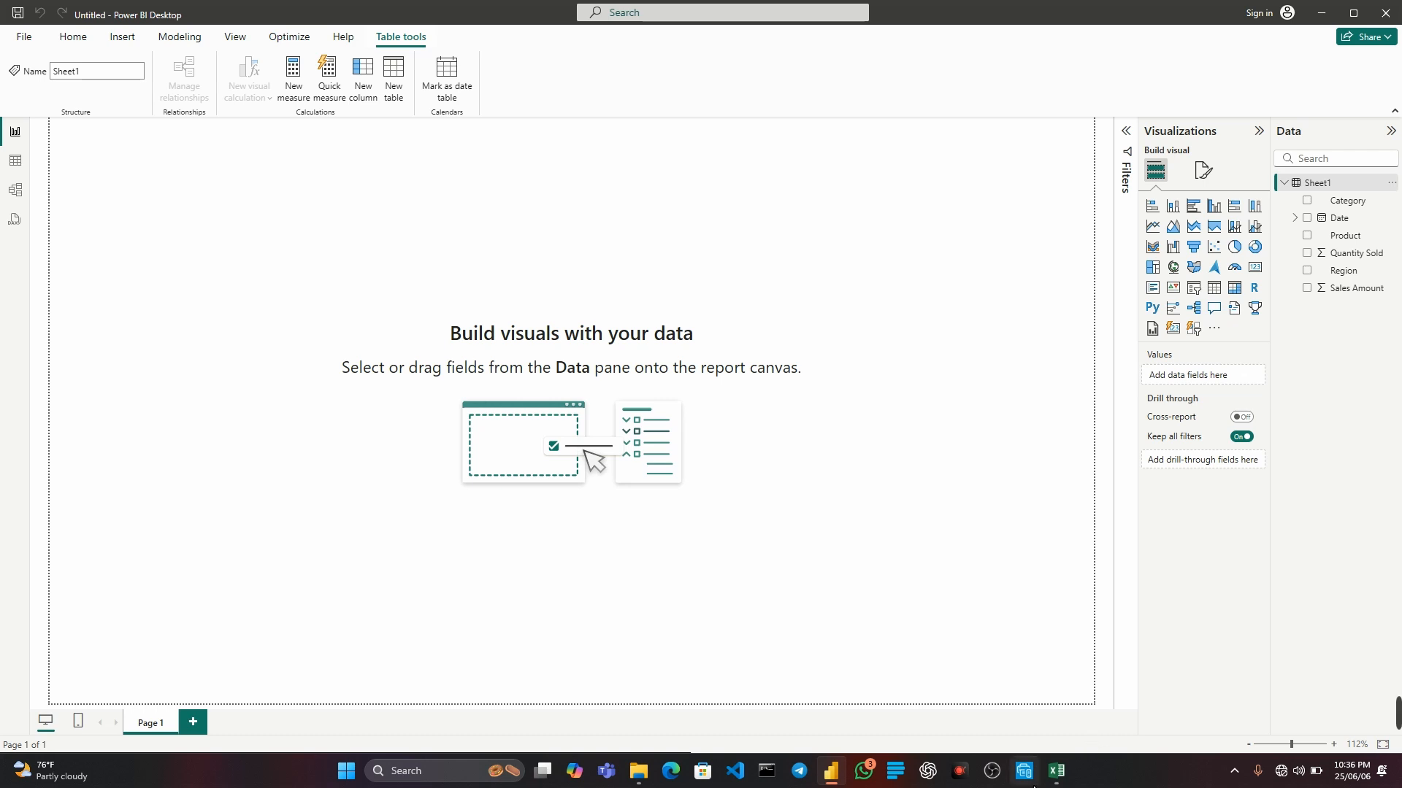
left_click(1056, 771)
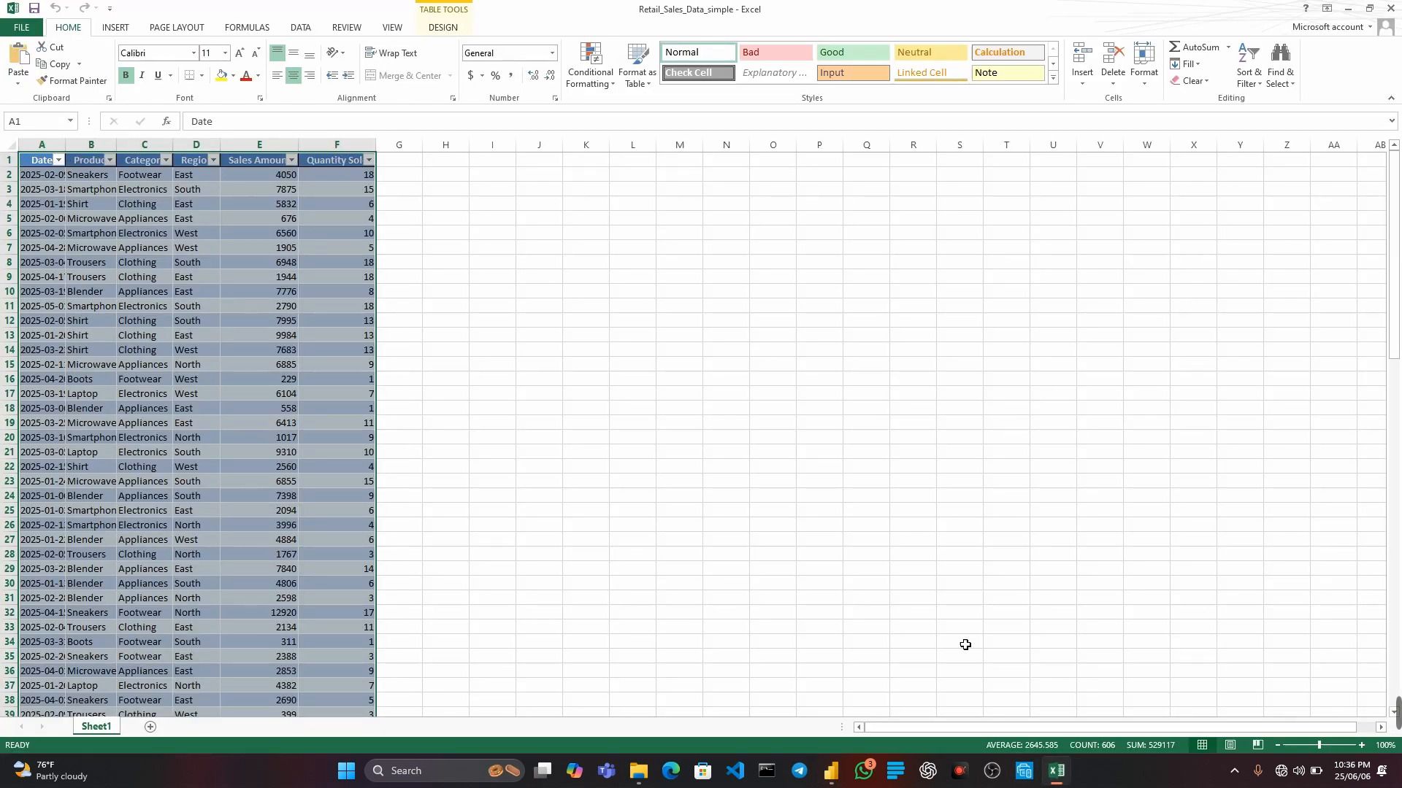
left_click(831, 770)
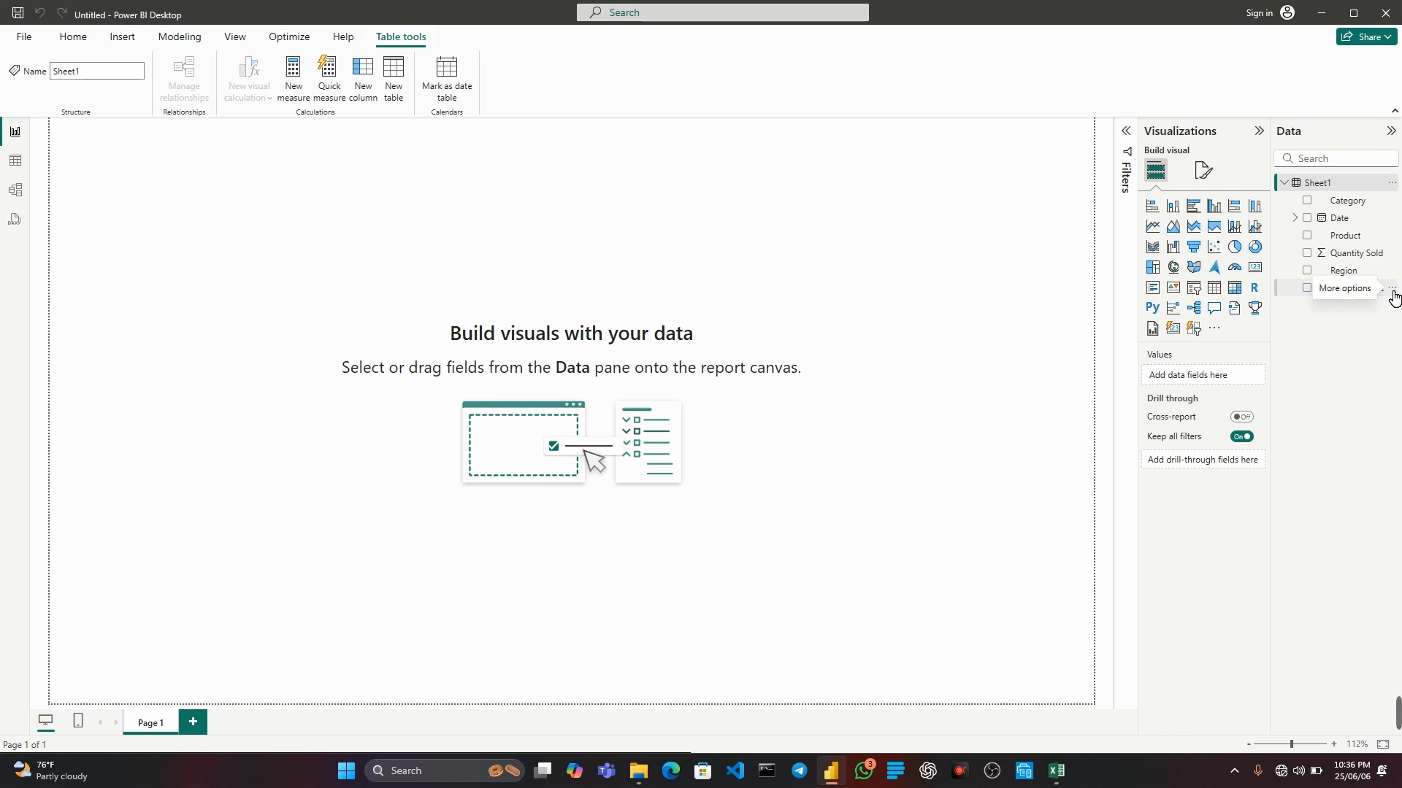
left_click(728, 333)
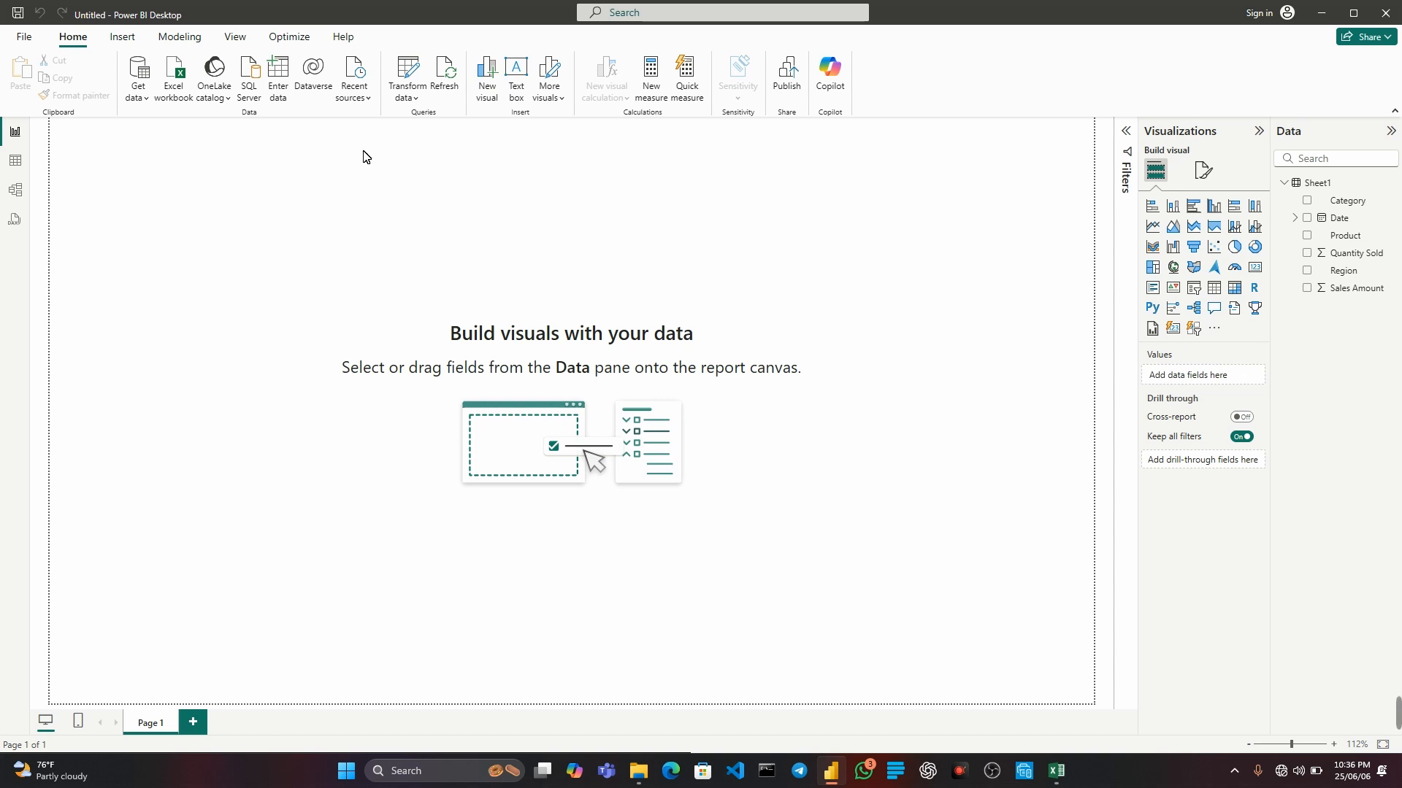
Open Sheet1 for transformation in Power Query Editor and review the data type of each column and the rows.
left_click(408, 77)
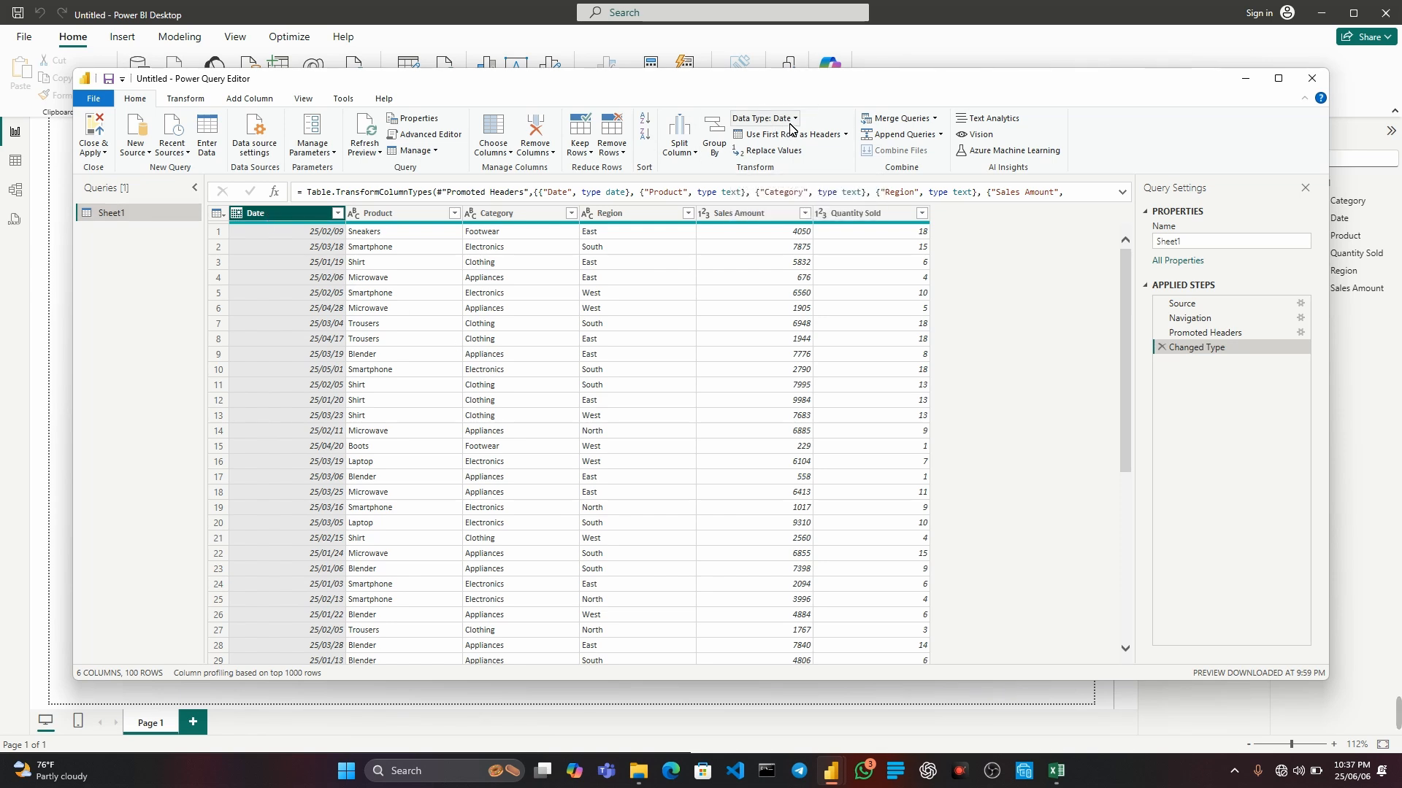
left_click(376, 216)
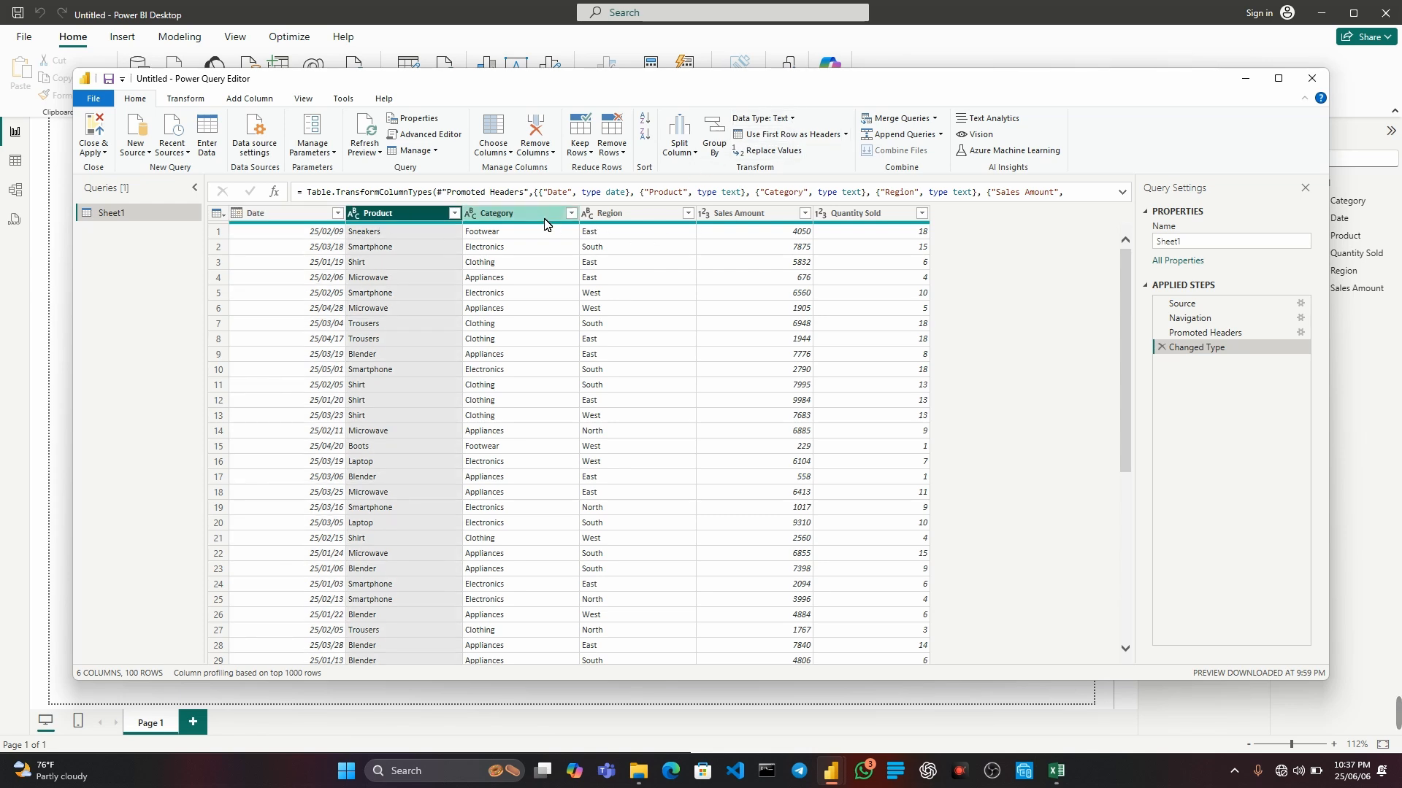
left_click(524, 216)
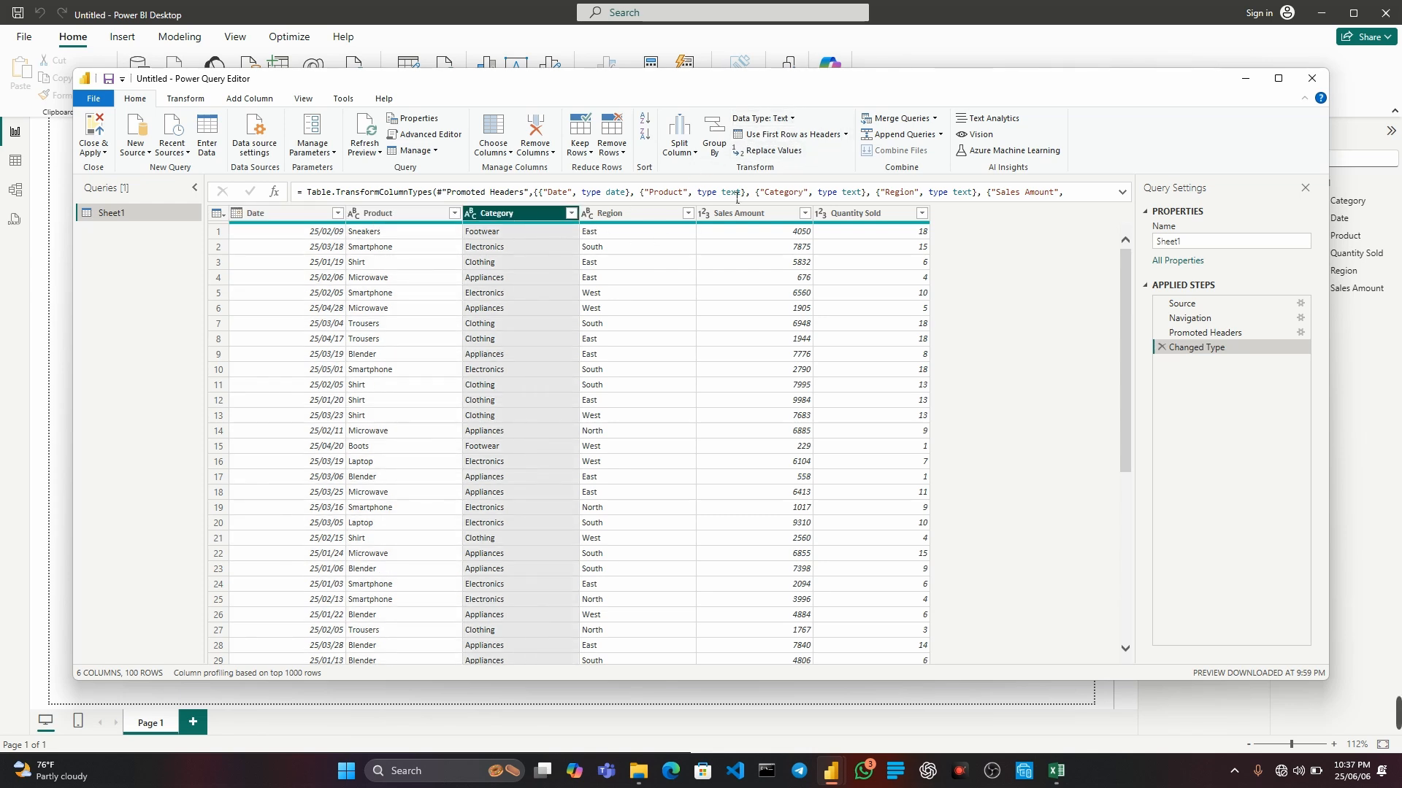
left_click(623, 219)
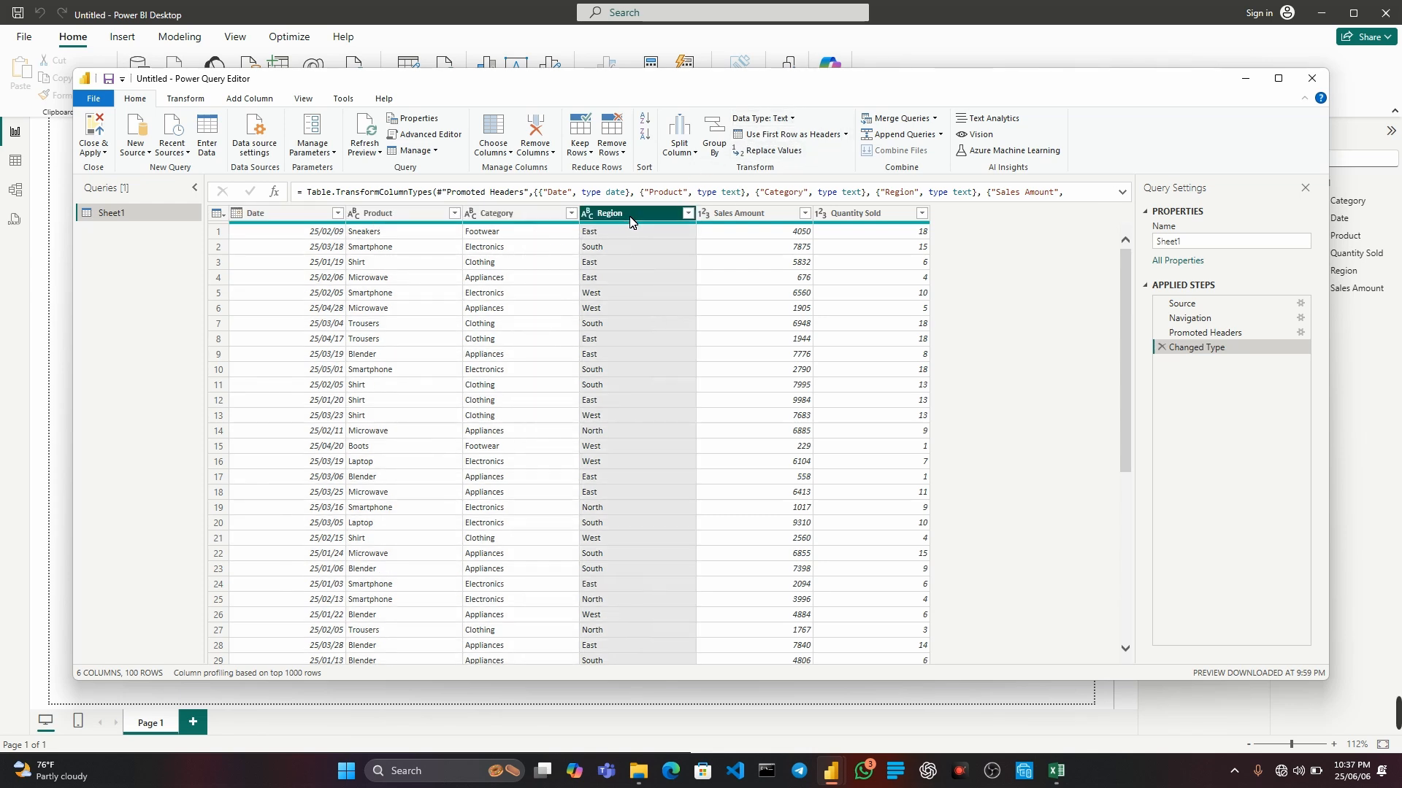
left_click(735, 217)
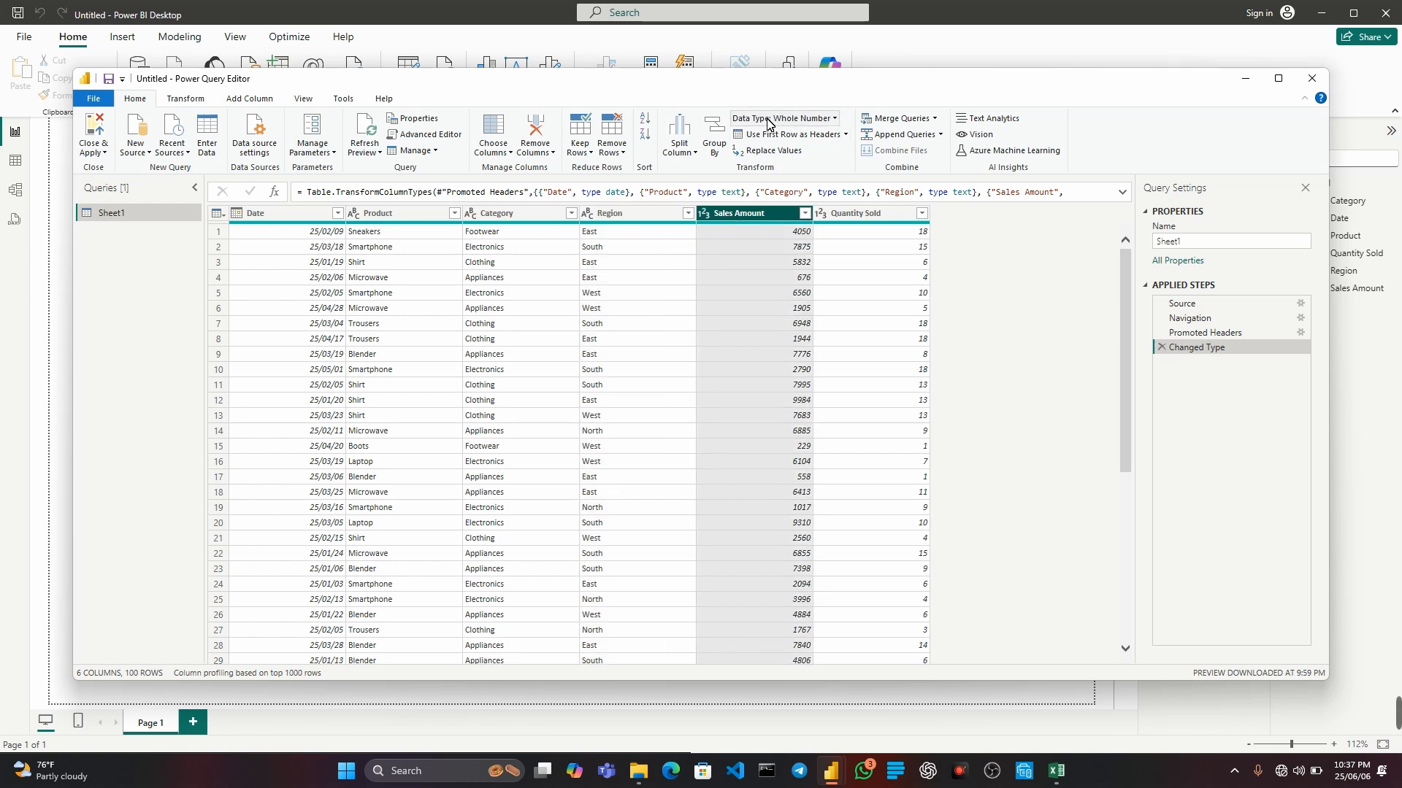
left_click(859, 219)
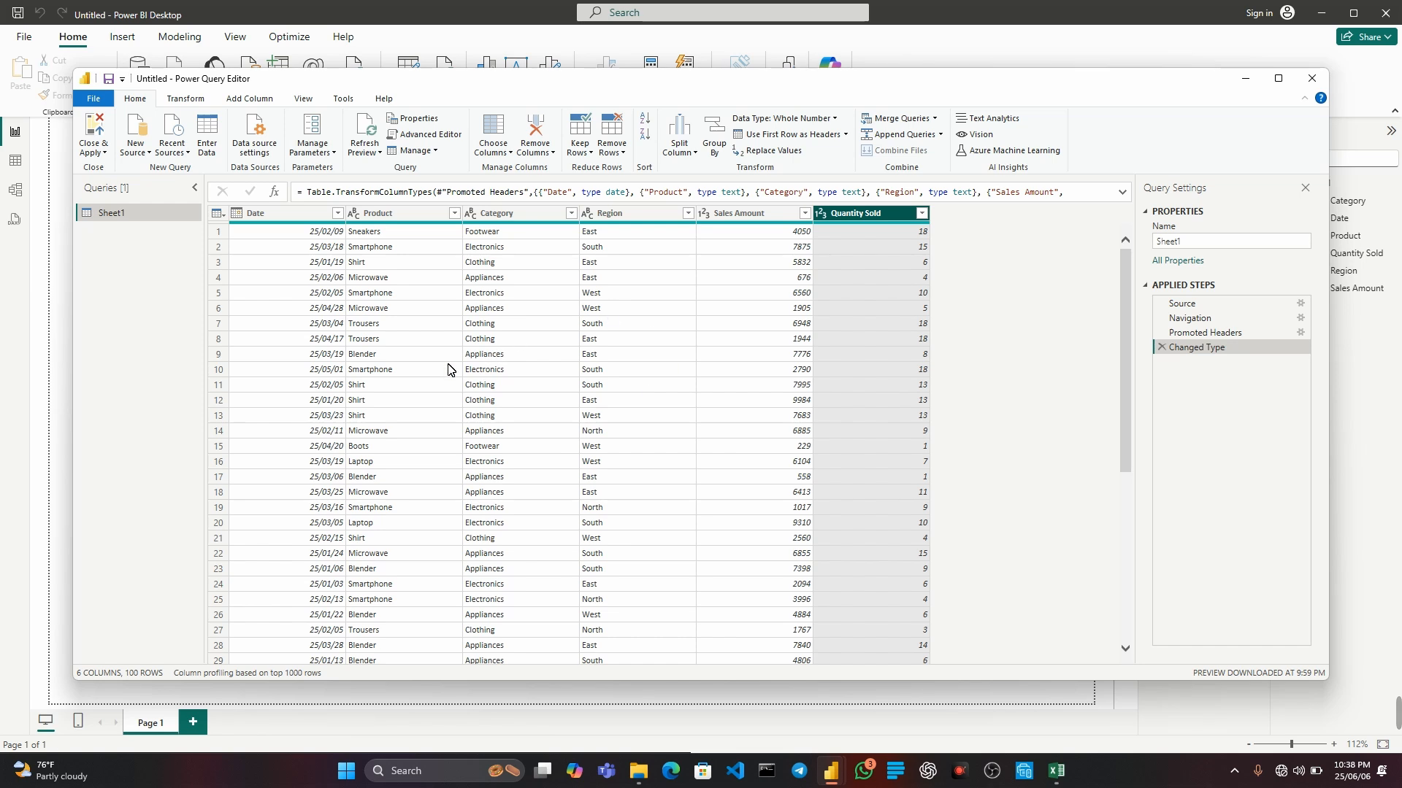
scroll(354, 431, "down", 15)
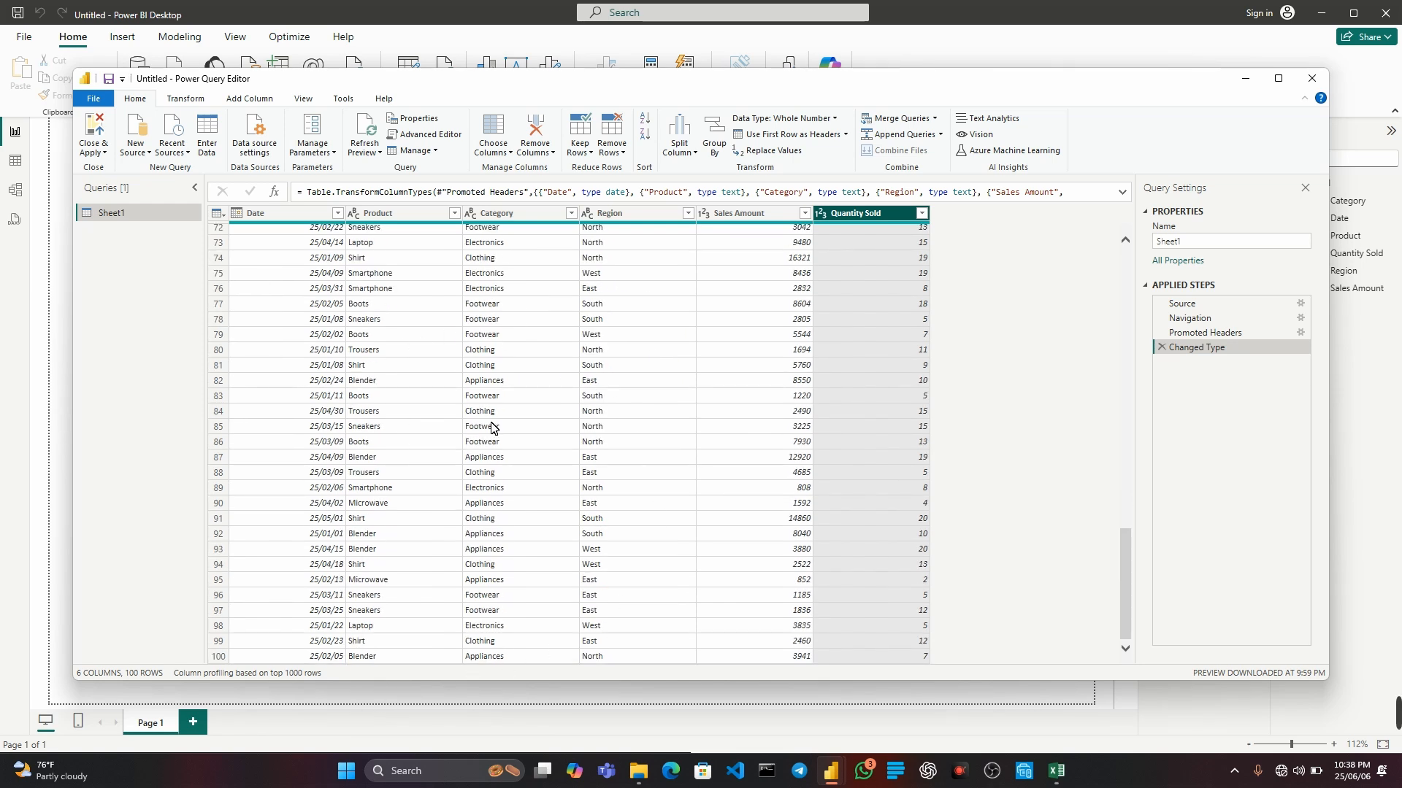
scroll(491, 429, "up", 3)
scroll(491, 428, "down", 3)
scroll(541, 486, "up", 15)
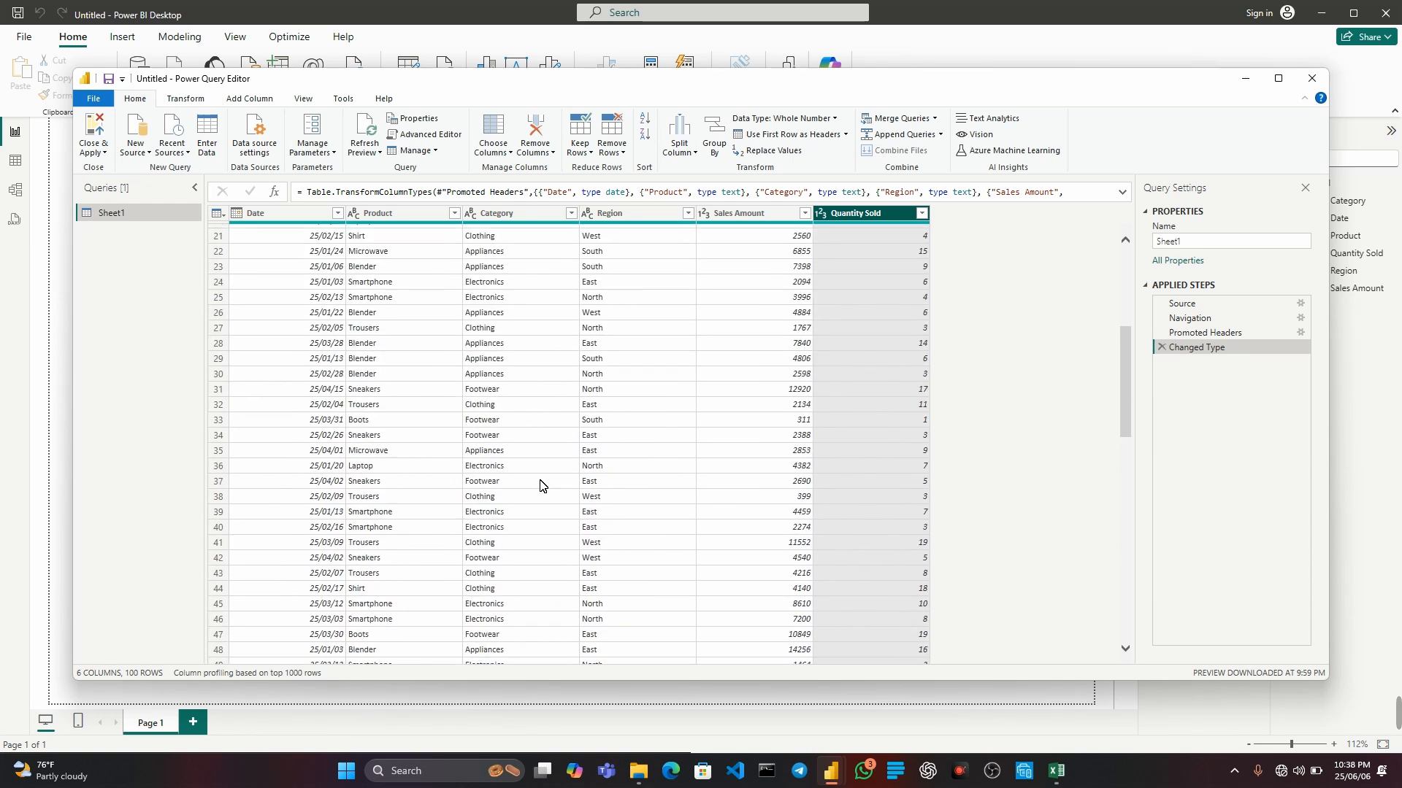
scroll(540, 486, "up", 1)
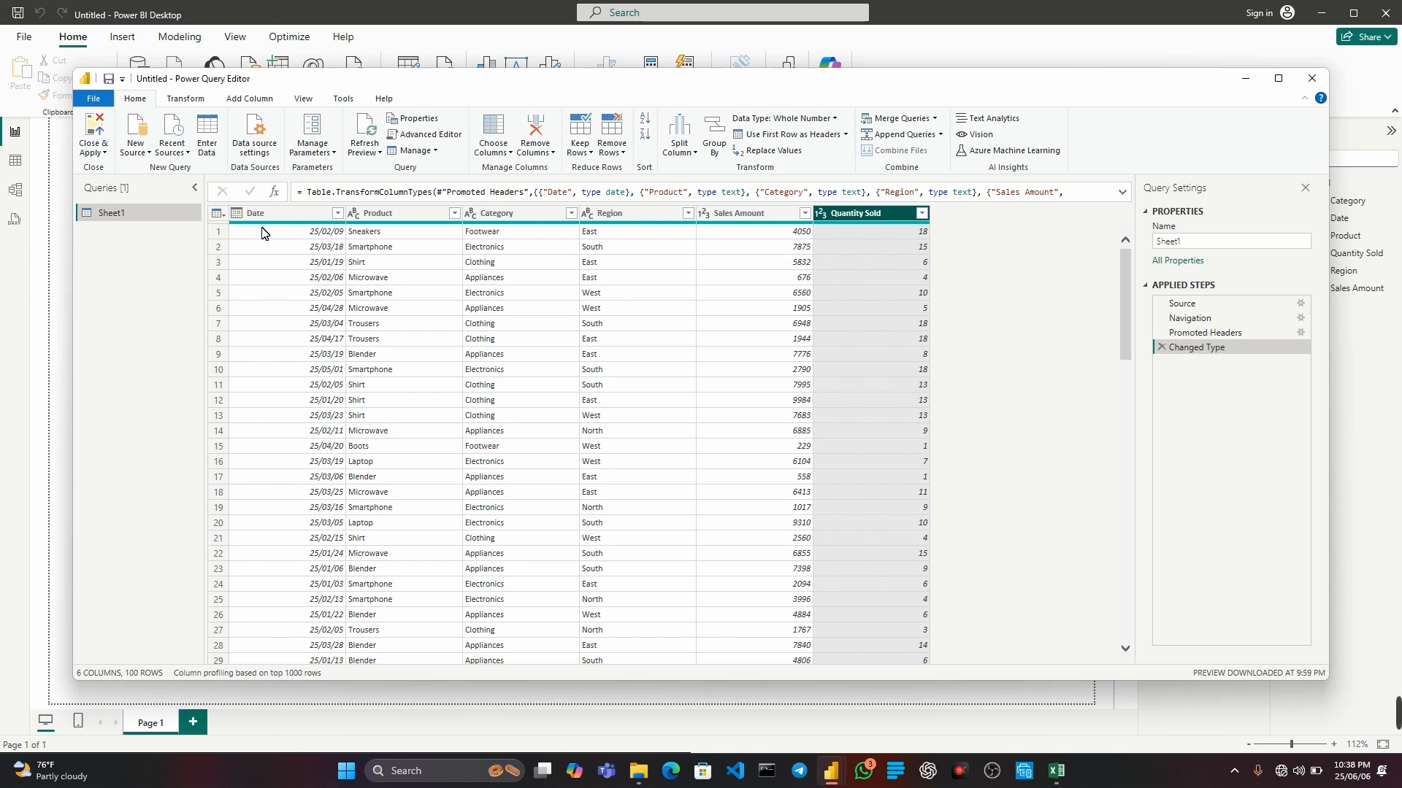
Remove blank rows from Sheet1 with the Date column selected, and again with the Product column selected.
left_click(284, 214)
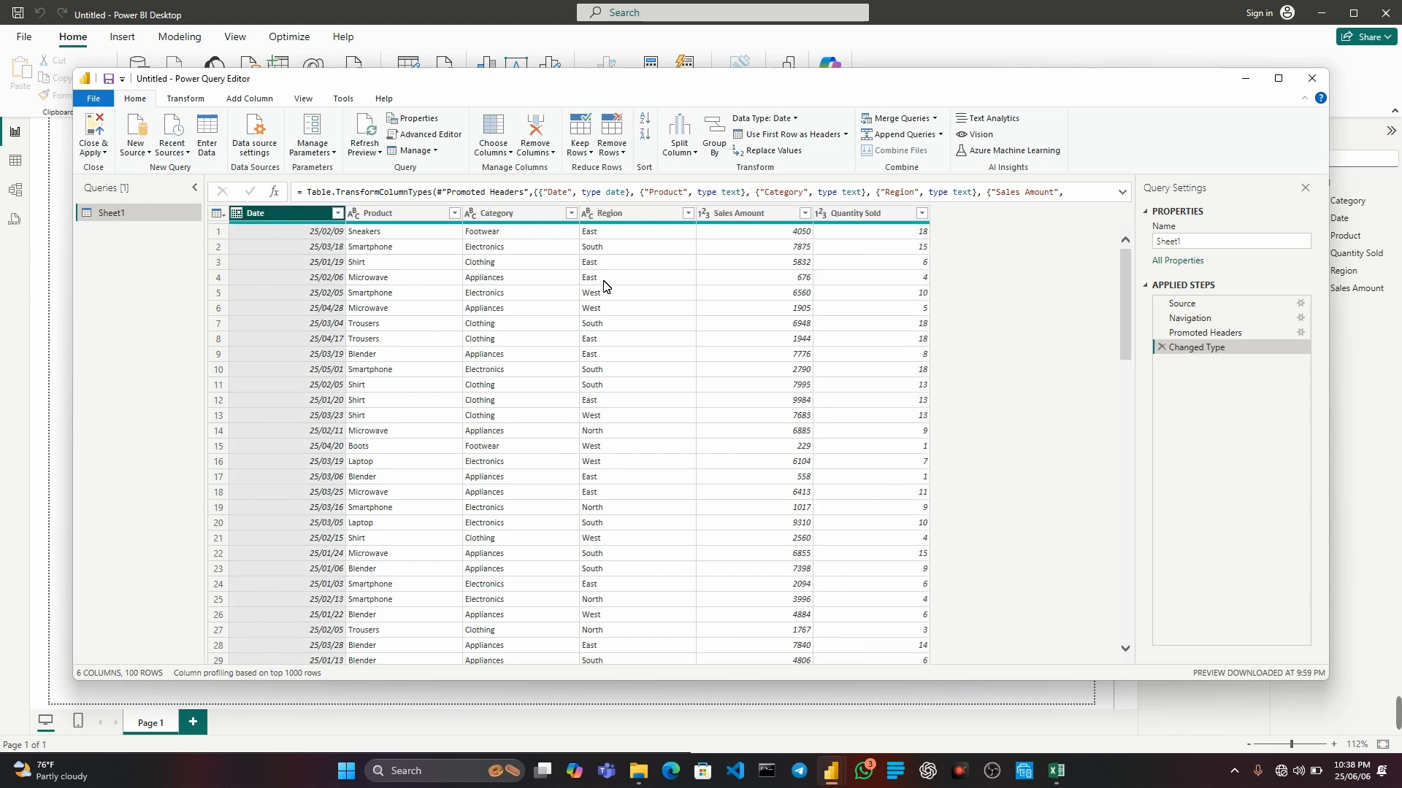
left_click(619, 139)
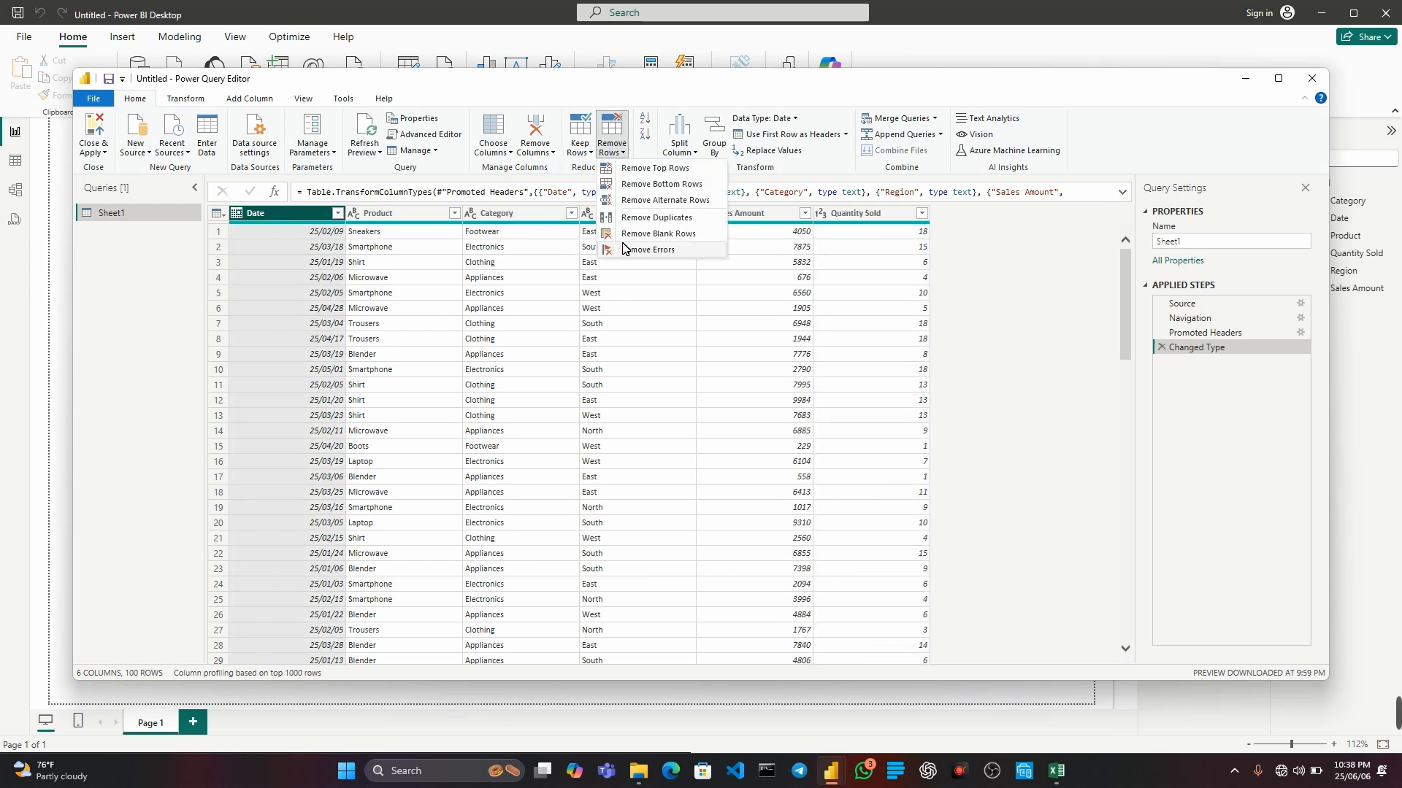
left_click(690, 234)
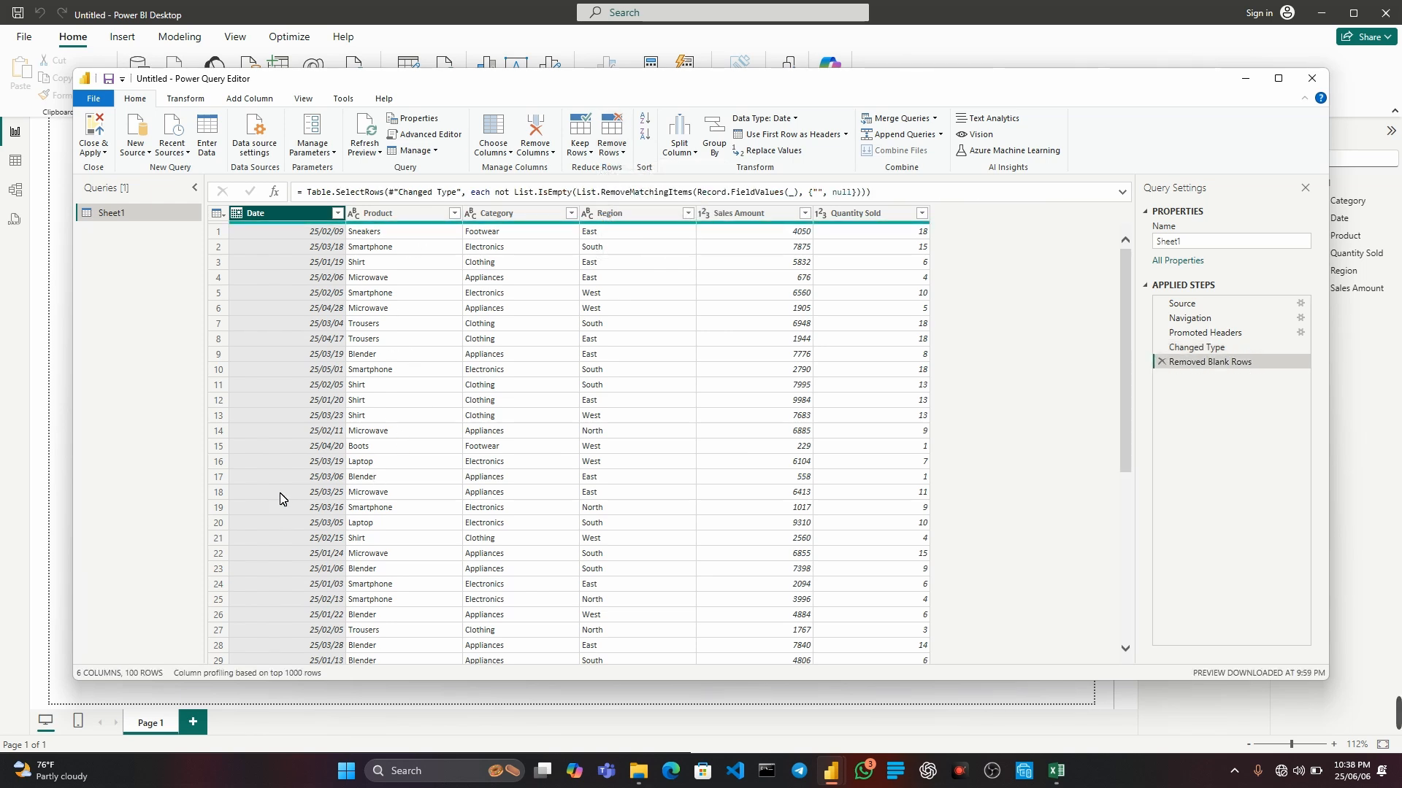
left_click(407, 211)
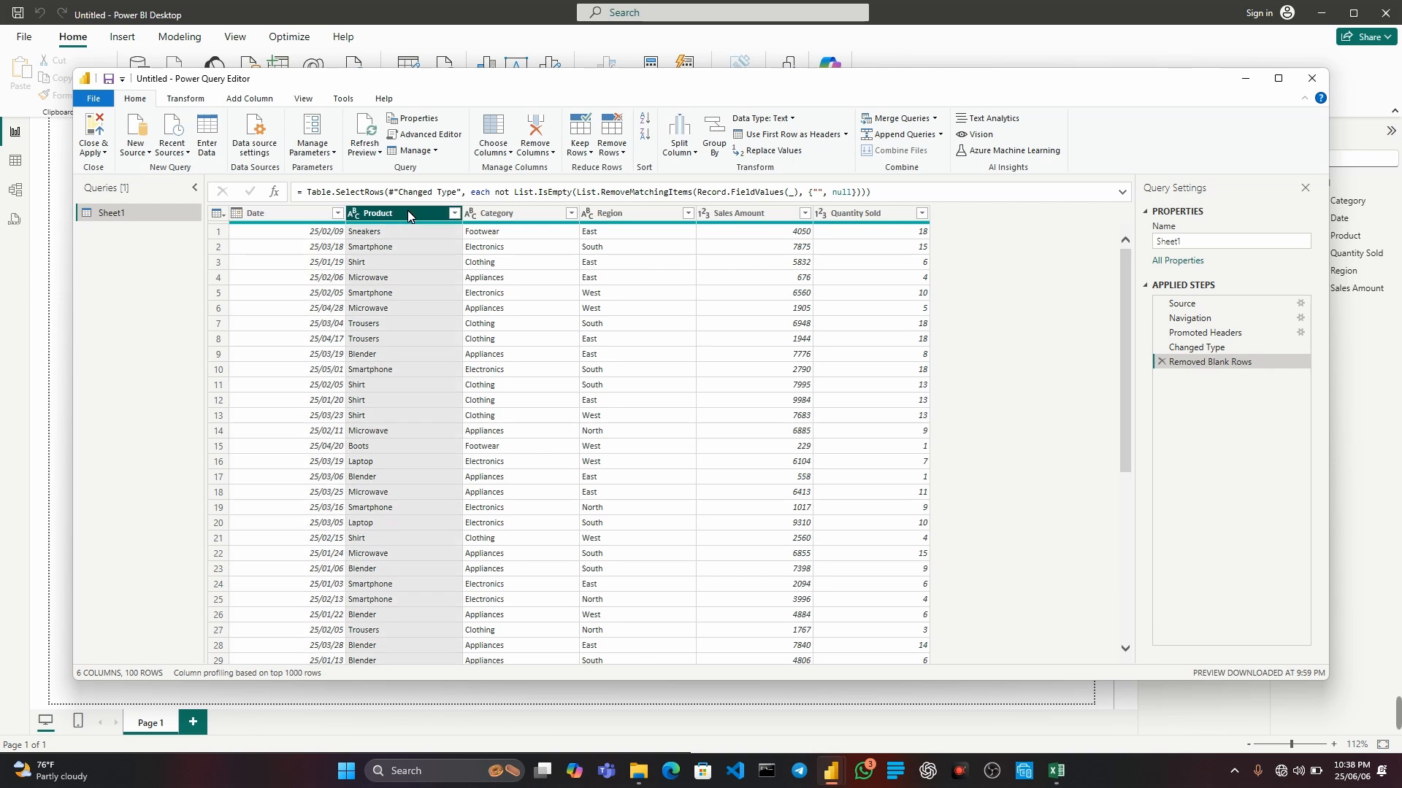
left_click(615, 150)
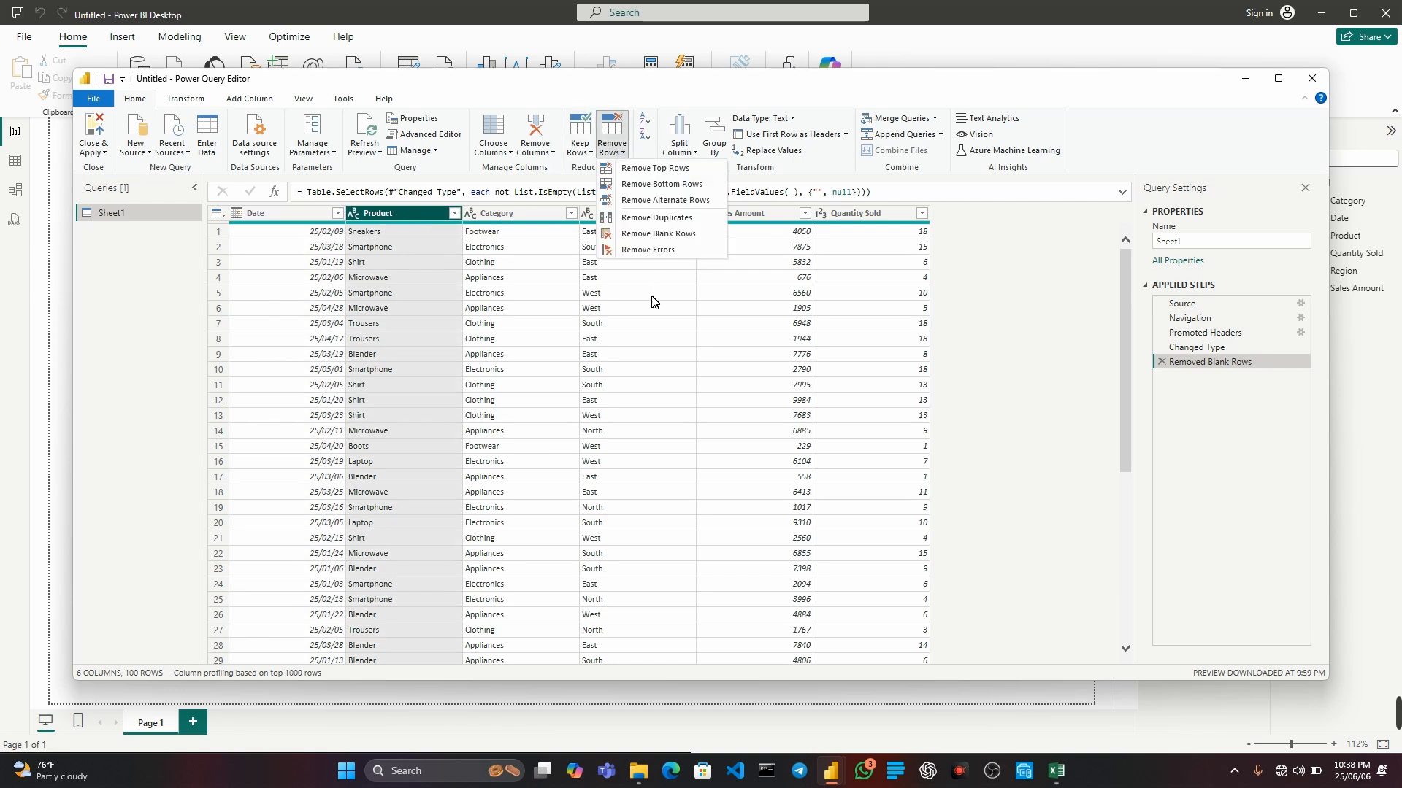
left_click(661, 236)
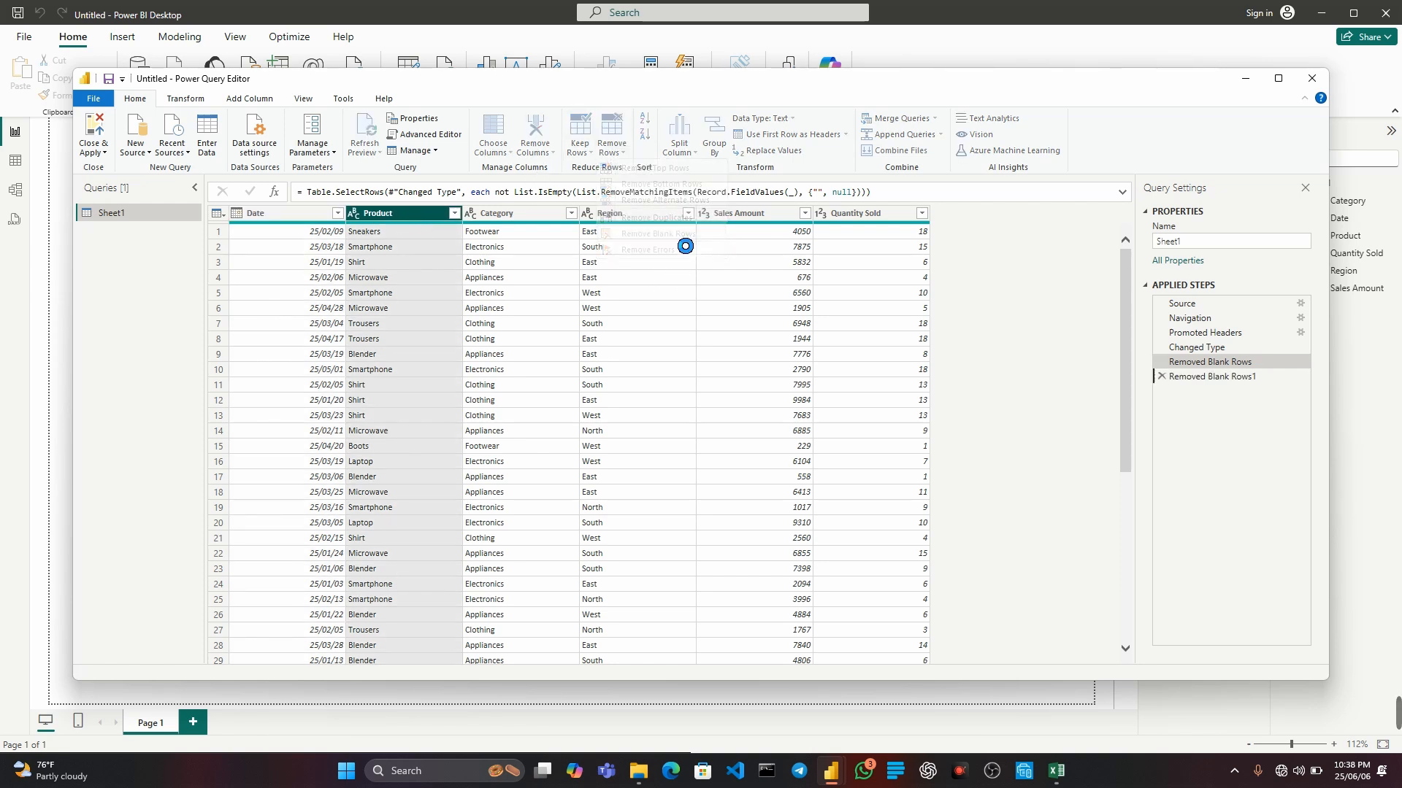
Repeat the blank-row removal with the Category column selected, and again with the Region column selected.
left_click(519, 211)
left_click(616, 150)
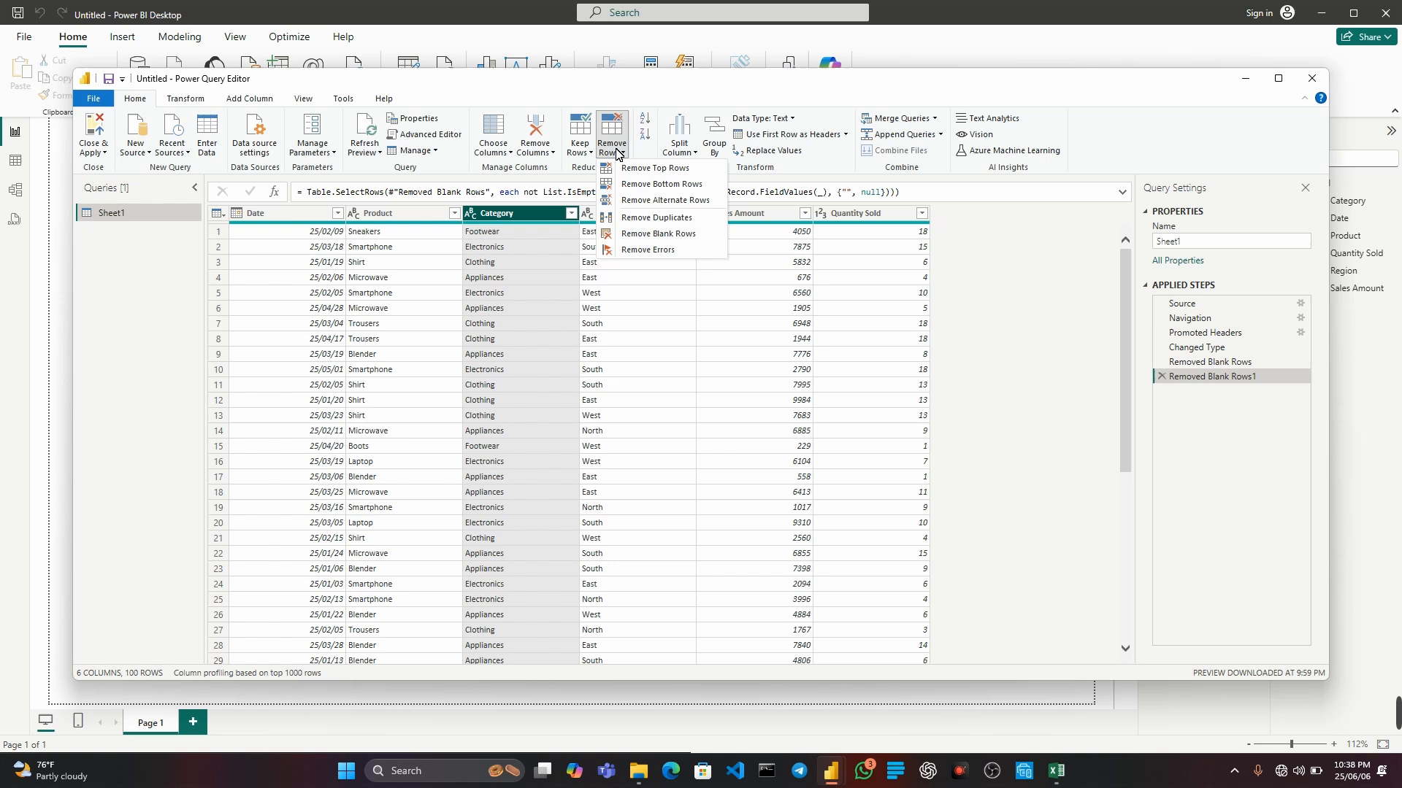
left_click(659, 233)
left_click(624, 211)
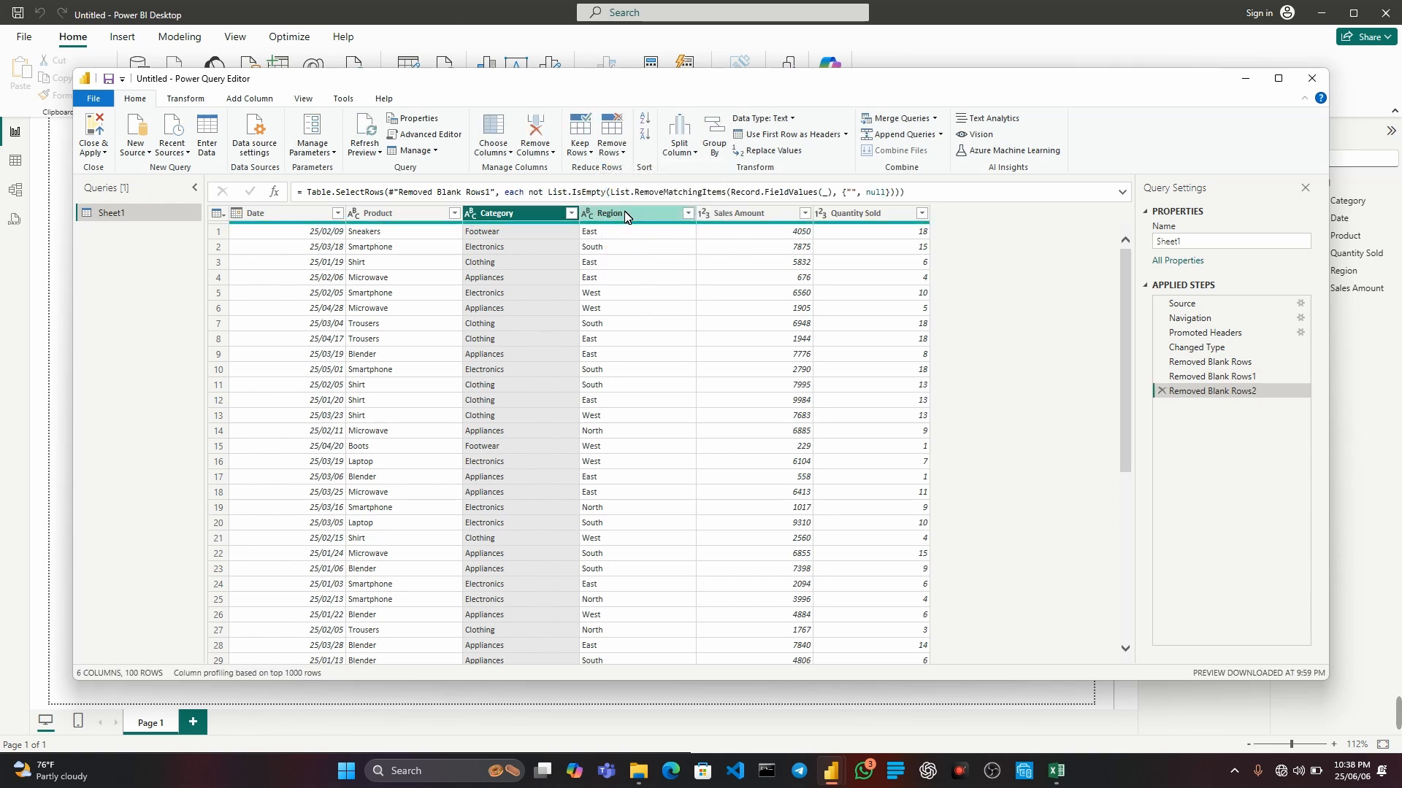
left_click(611, 138)
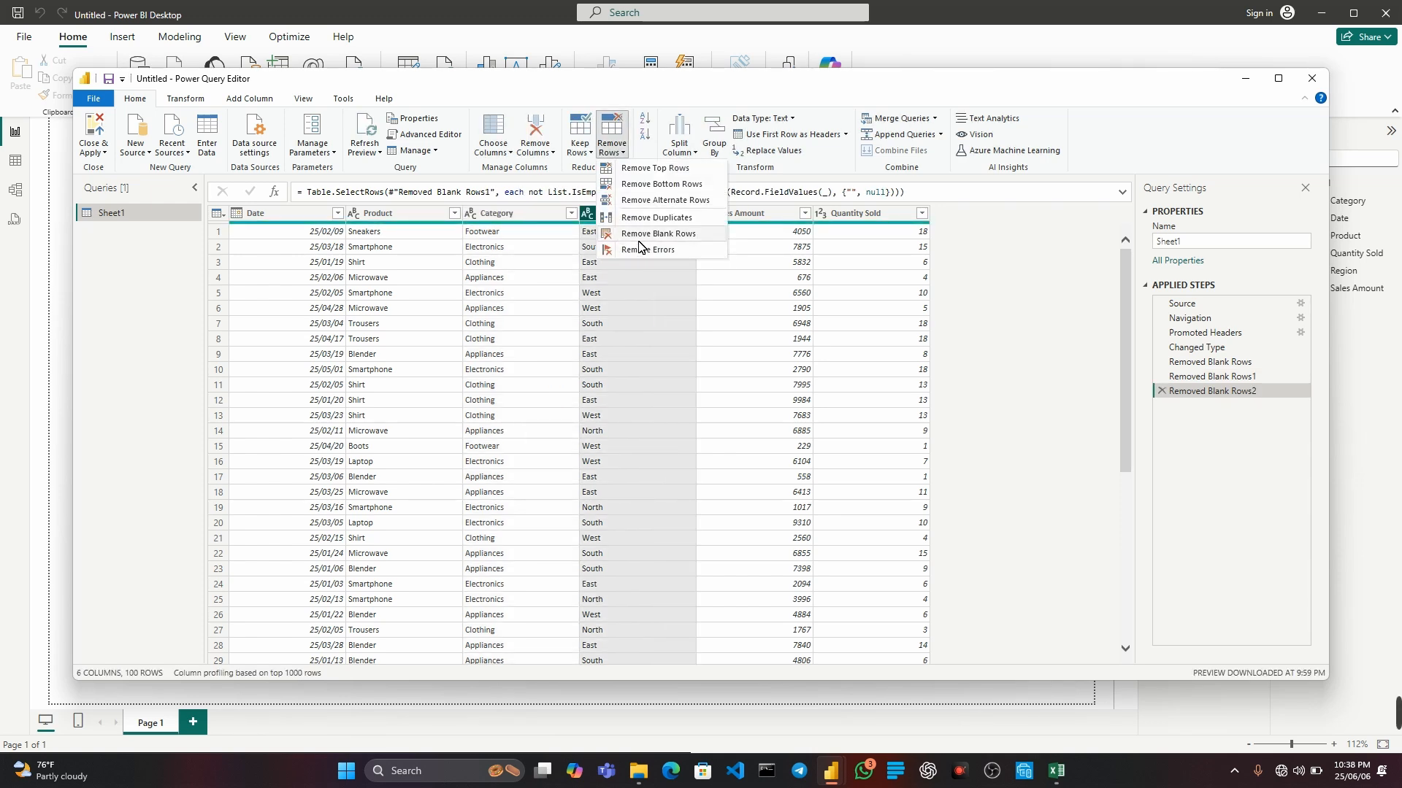
left_click(643, 234)
Remove blank rows from Sheet1 with the Sales Amount column selected, and again with the Quantity Sold column selected.
left_click(744, 216)
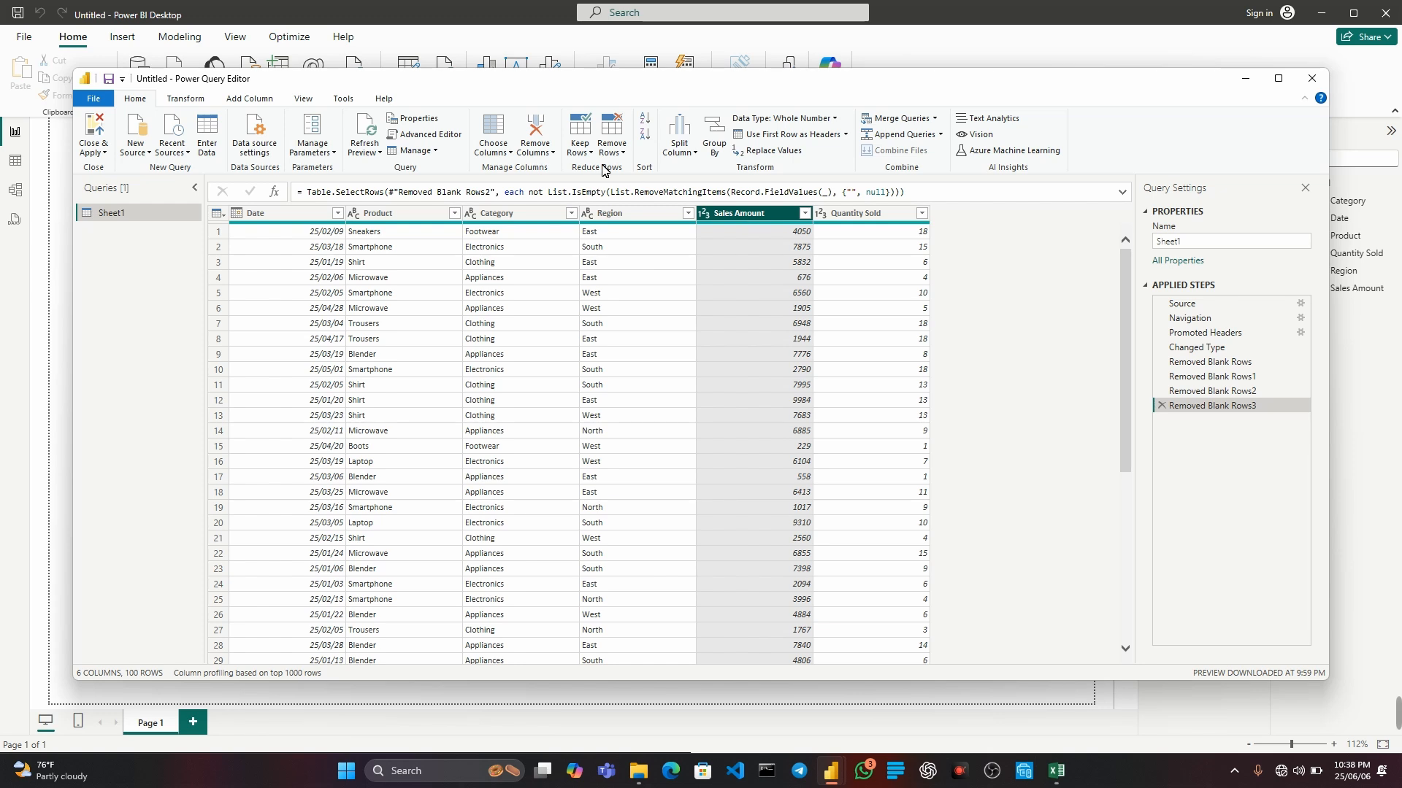
left_click(612, 141)
left_click(657, 234)
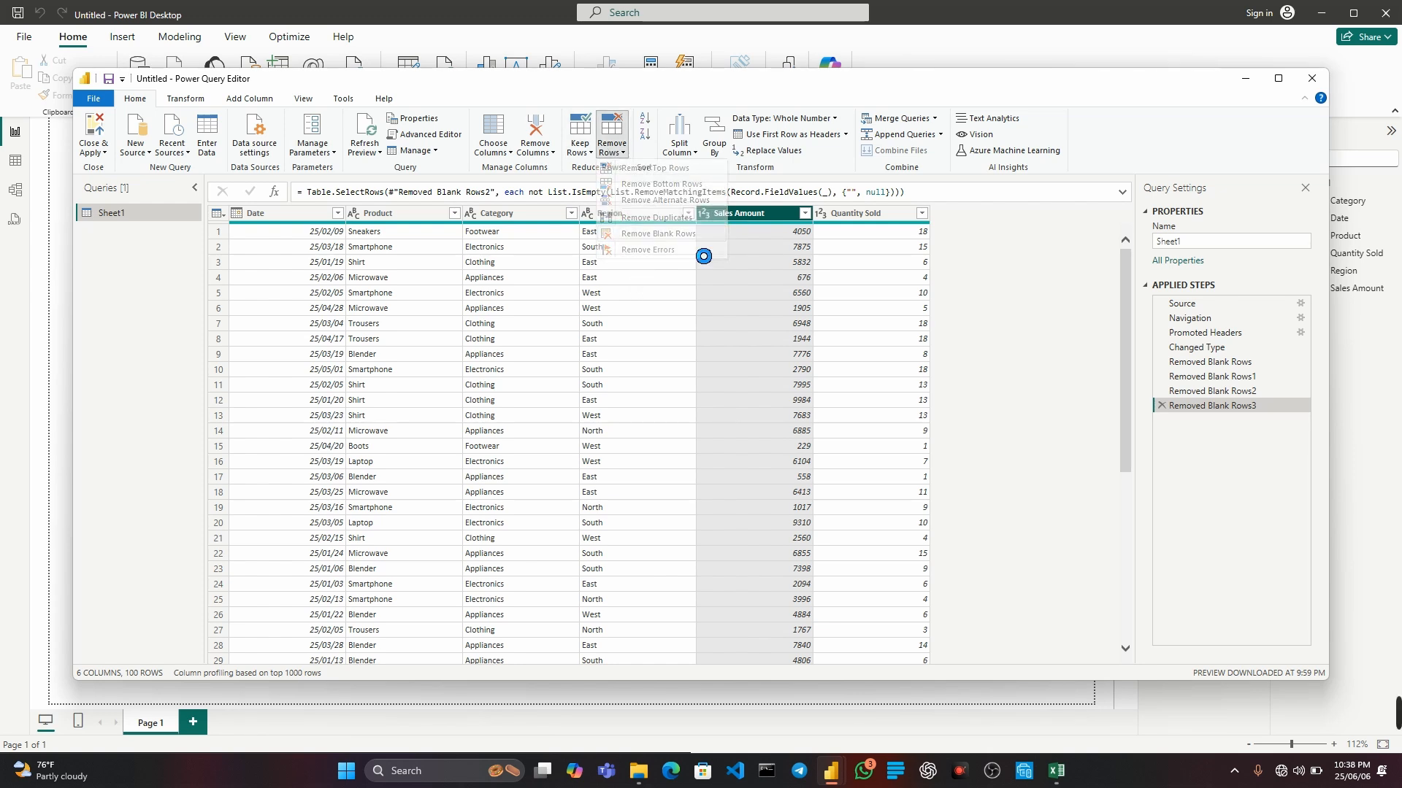
left_click(857, 213)
left_click(612, 140)
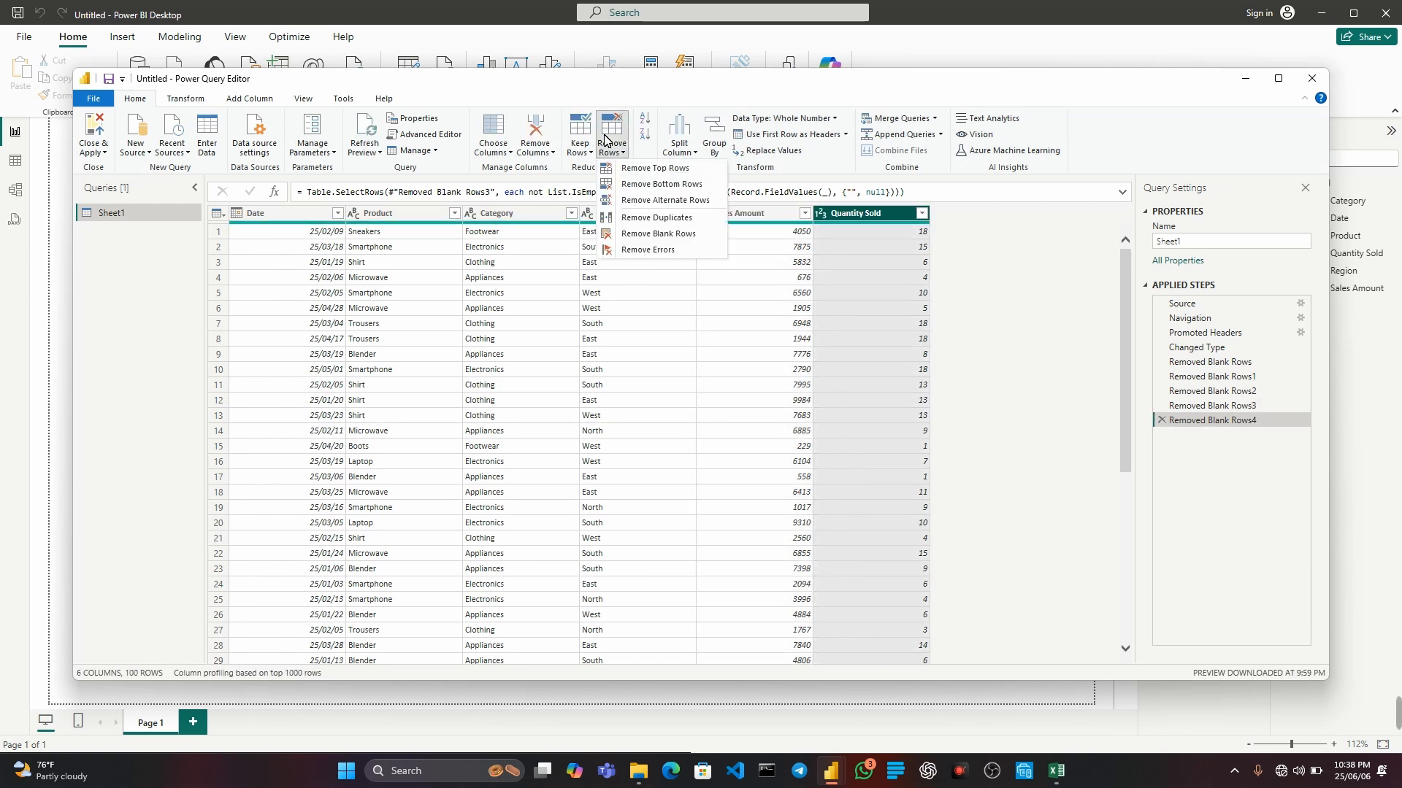
left_click(651, 235)
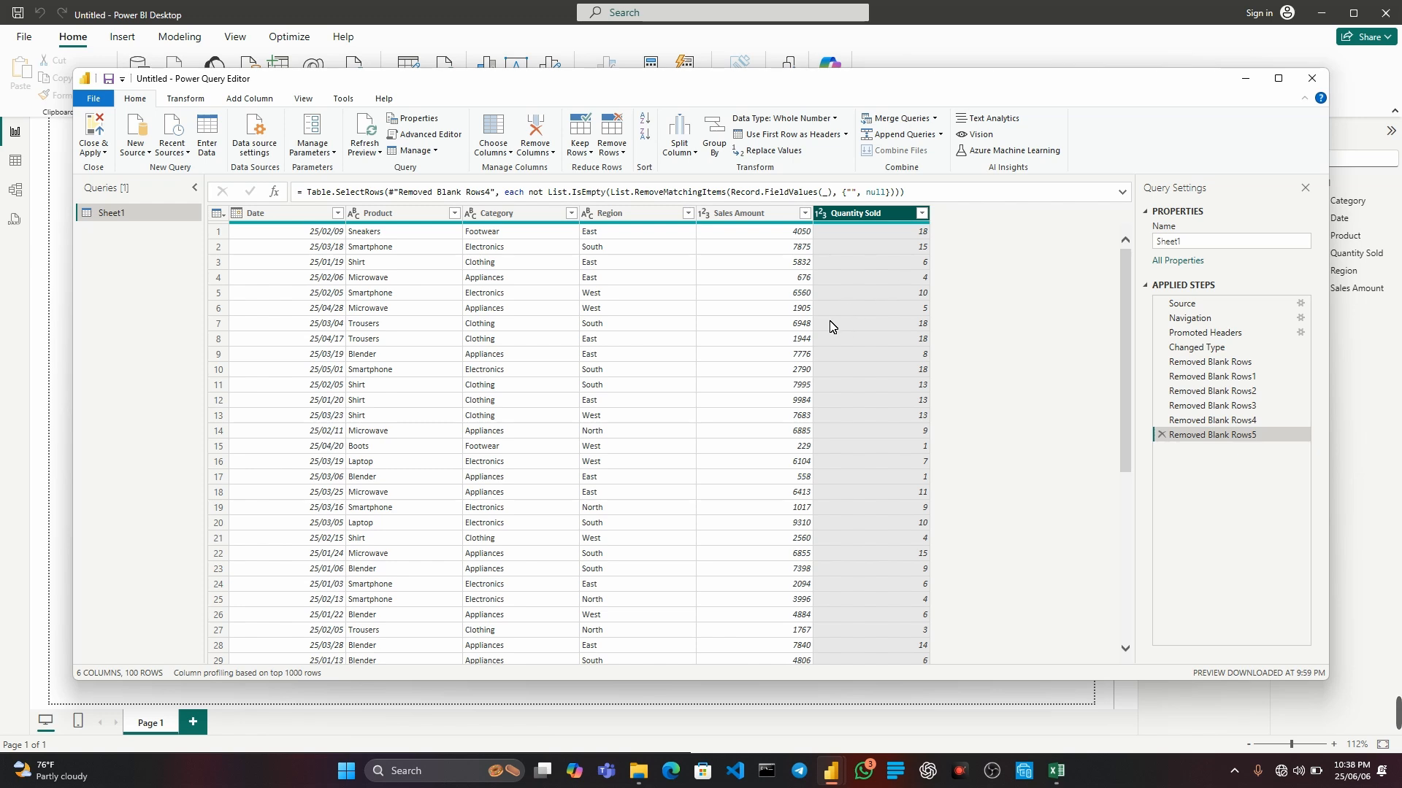
Apply the query changes to the data model and close Power Query Editor to return to the report canvas.
left_click(105, 154)
left_click(106, 189)
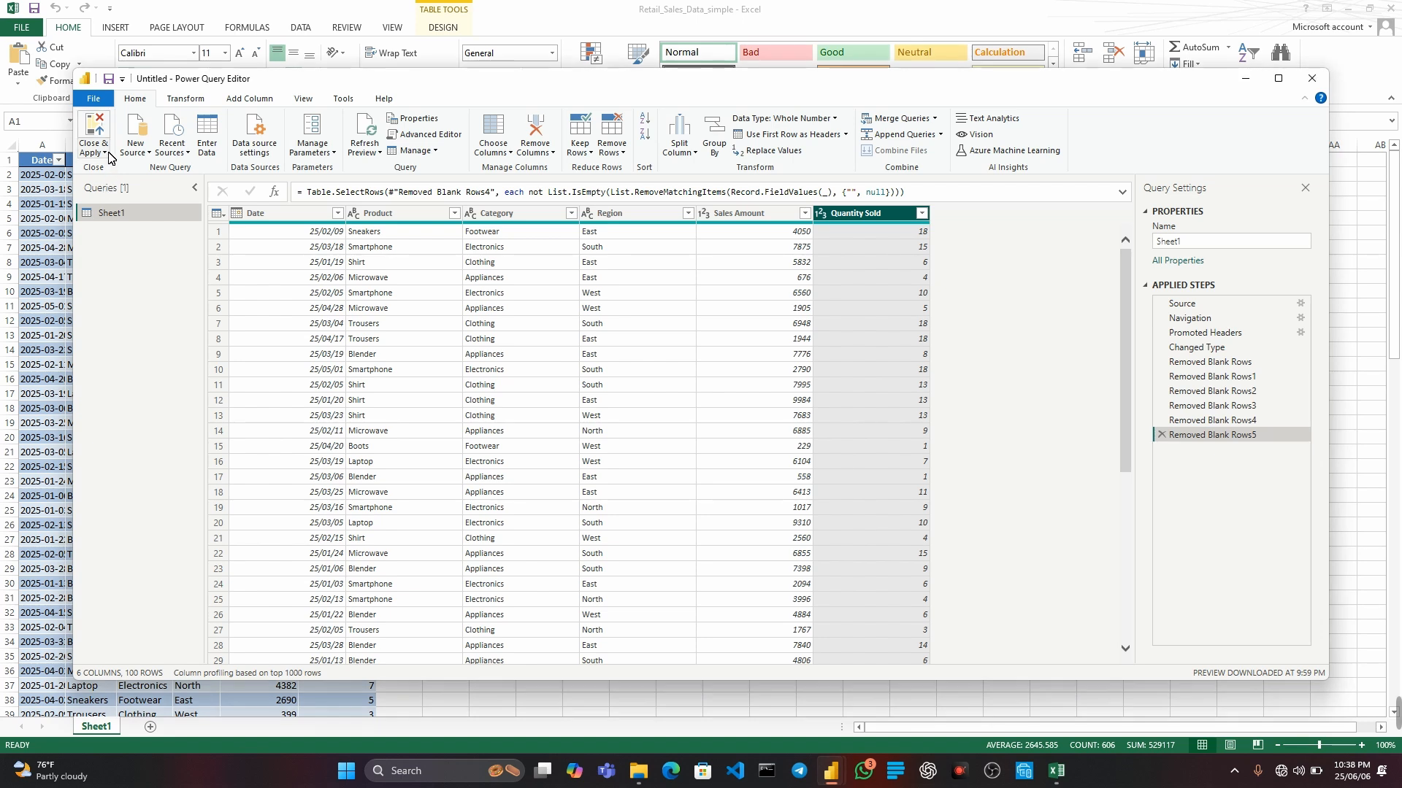
left_click(106, 154)
left_click(115, 202)
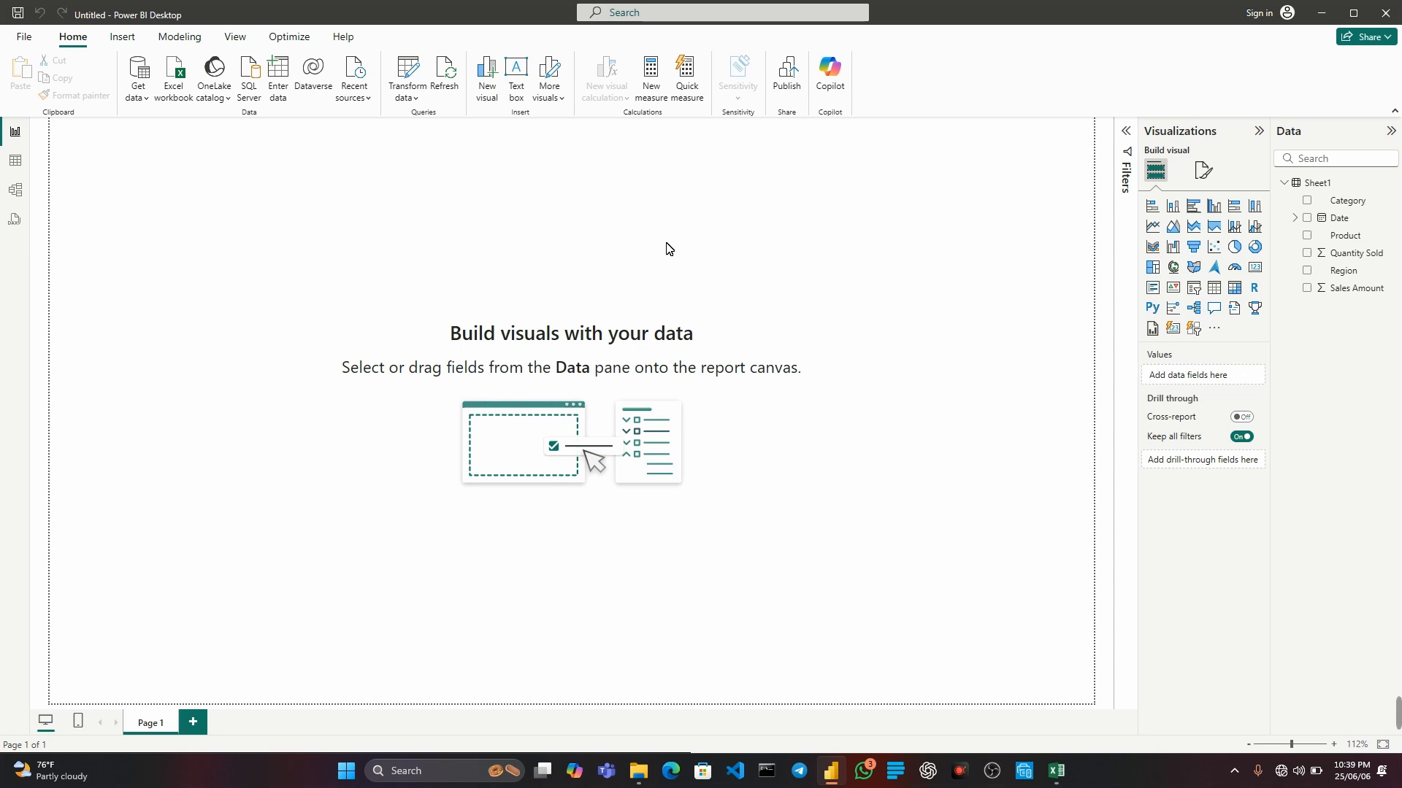
Insert a text box on the report page with the text "Retail Sales Dashboard".
left_click(516, 73)
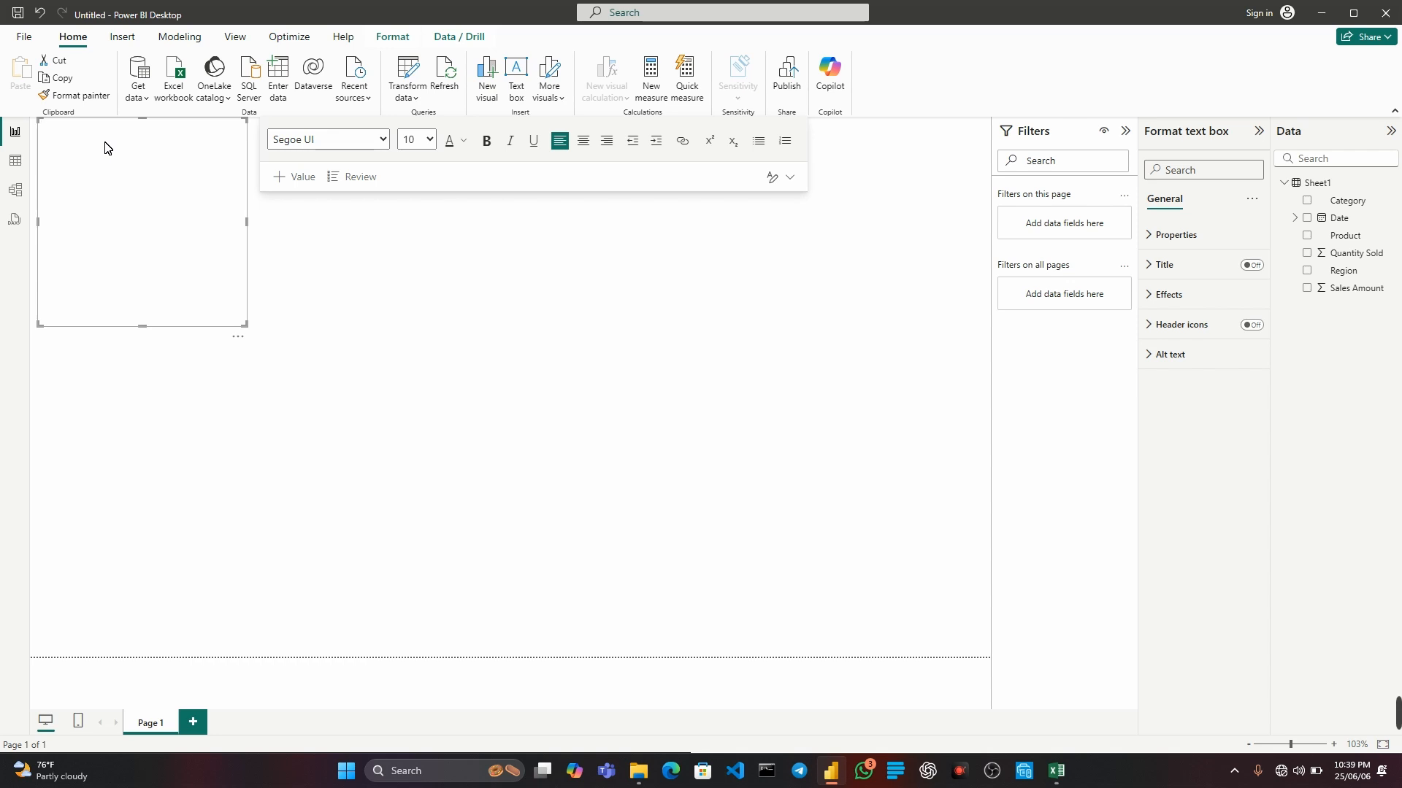
type("Retail Sales Dashboard")
Format the dashboard title text in Lucida Sans Unicode, size 20, bold and centered.
left_click_drag(143, 130, 53, 137)
left_click(383, 141)
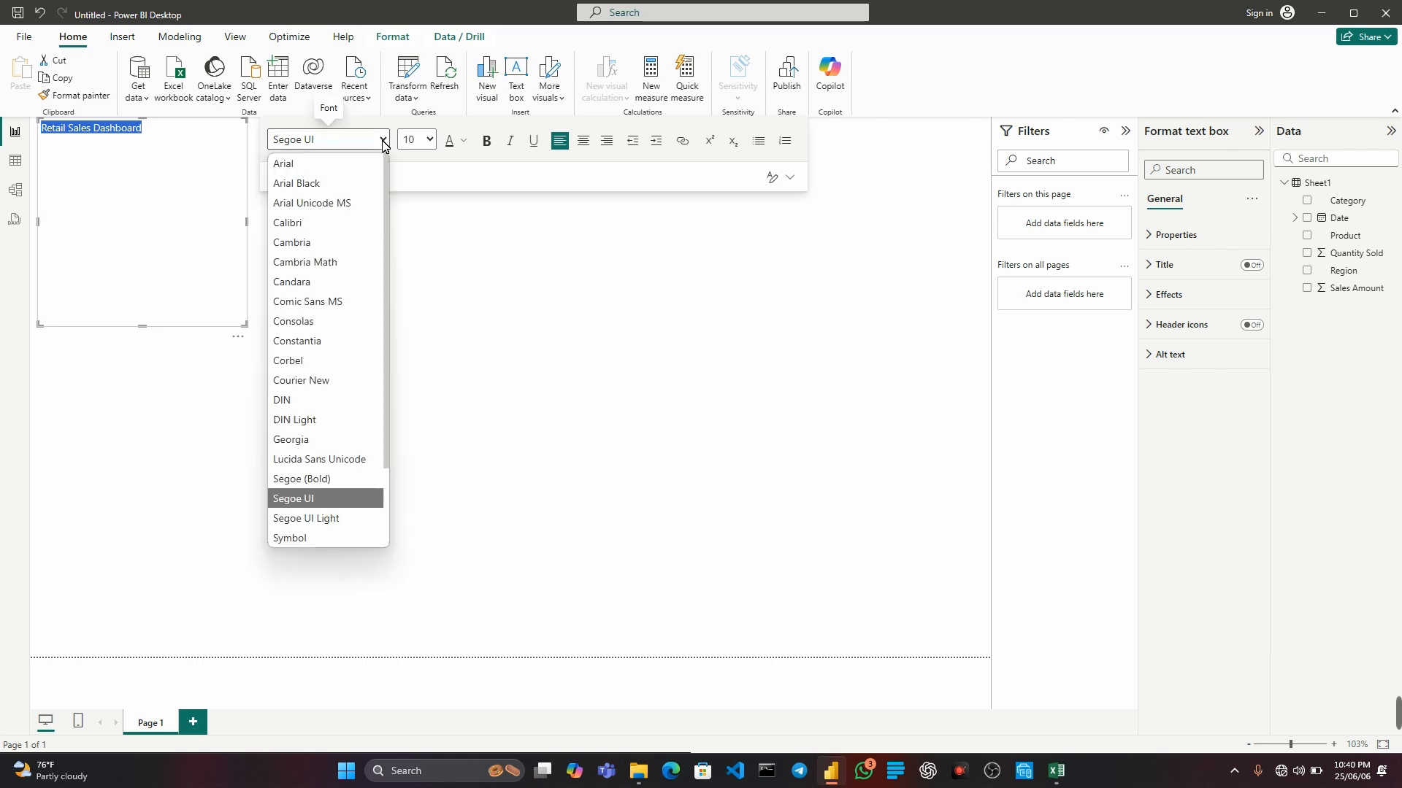
left_click(308, 456)
left_click(430, 140)
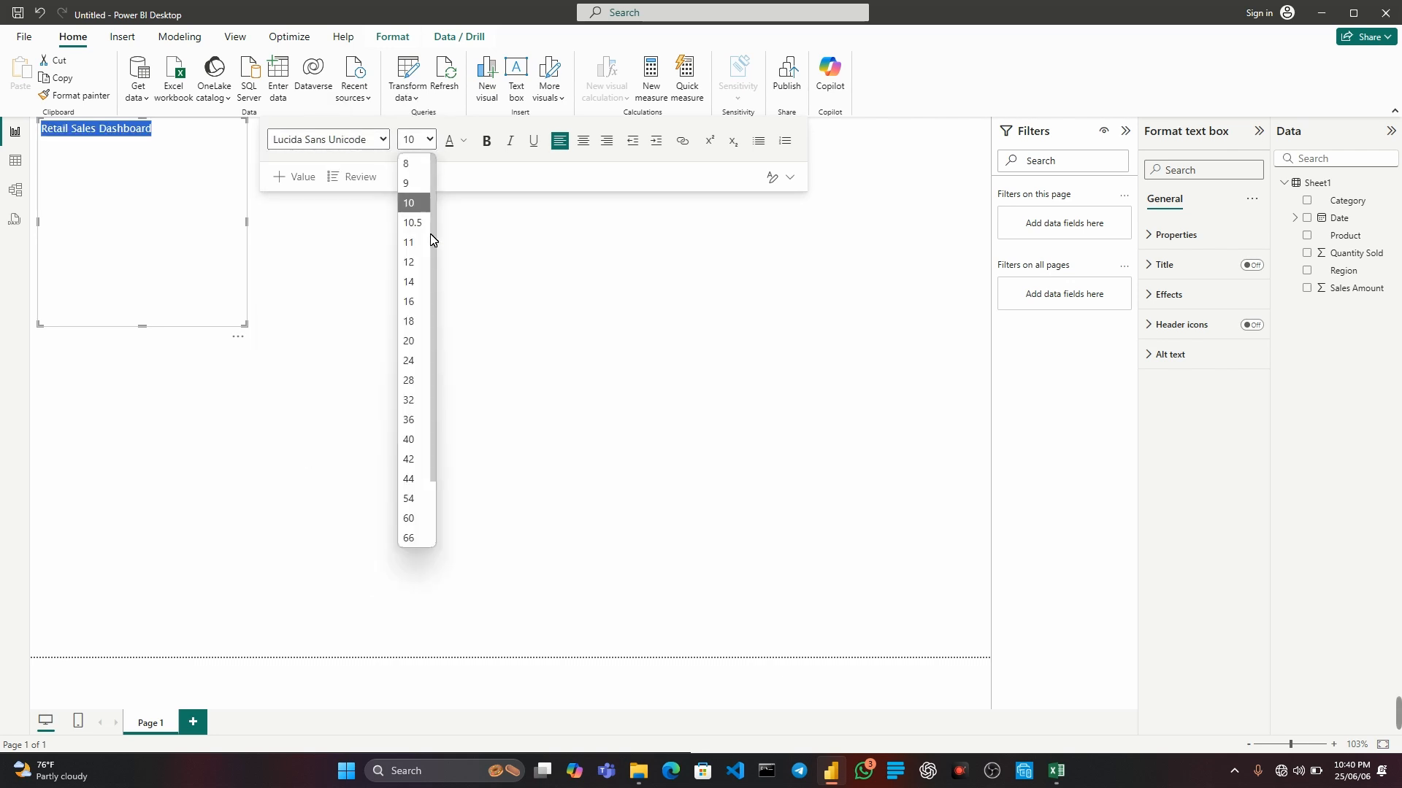
left_click(407, 340)
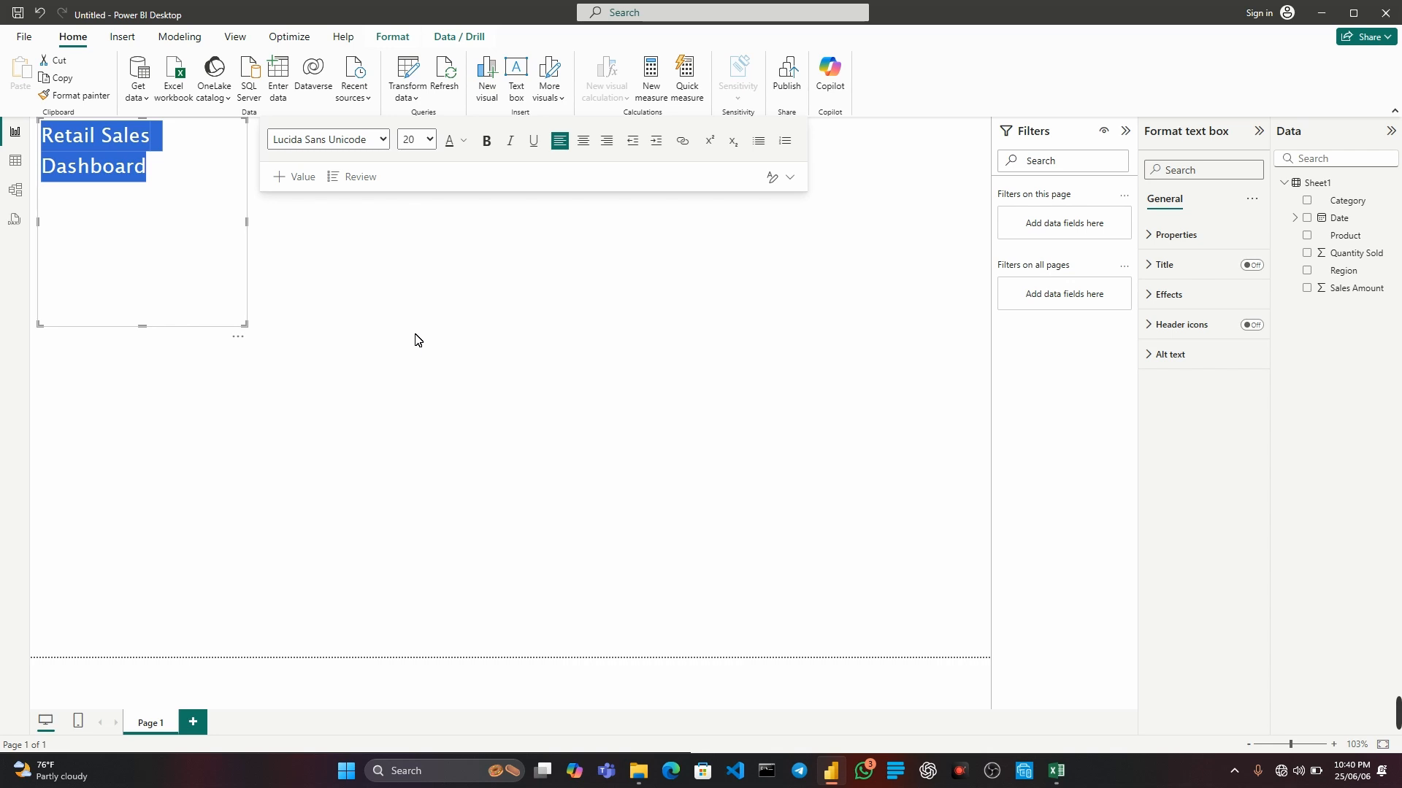
left_click(486, 141)
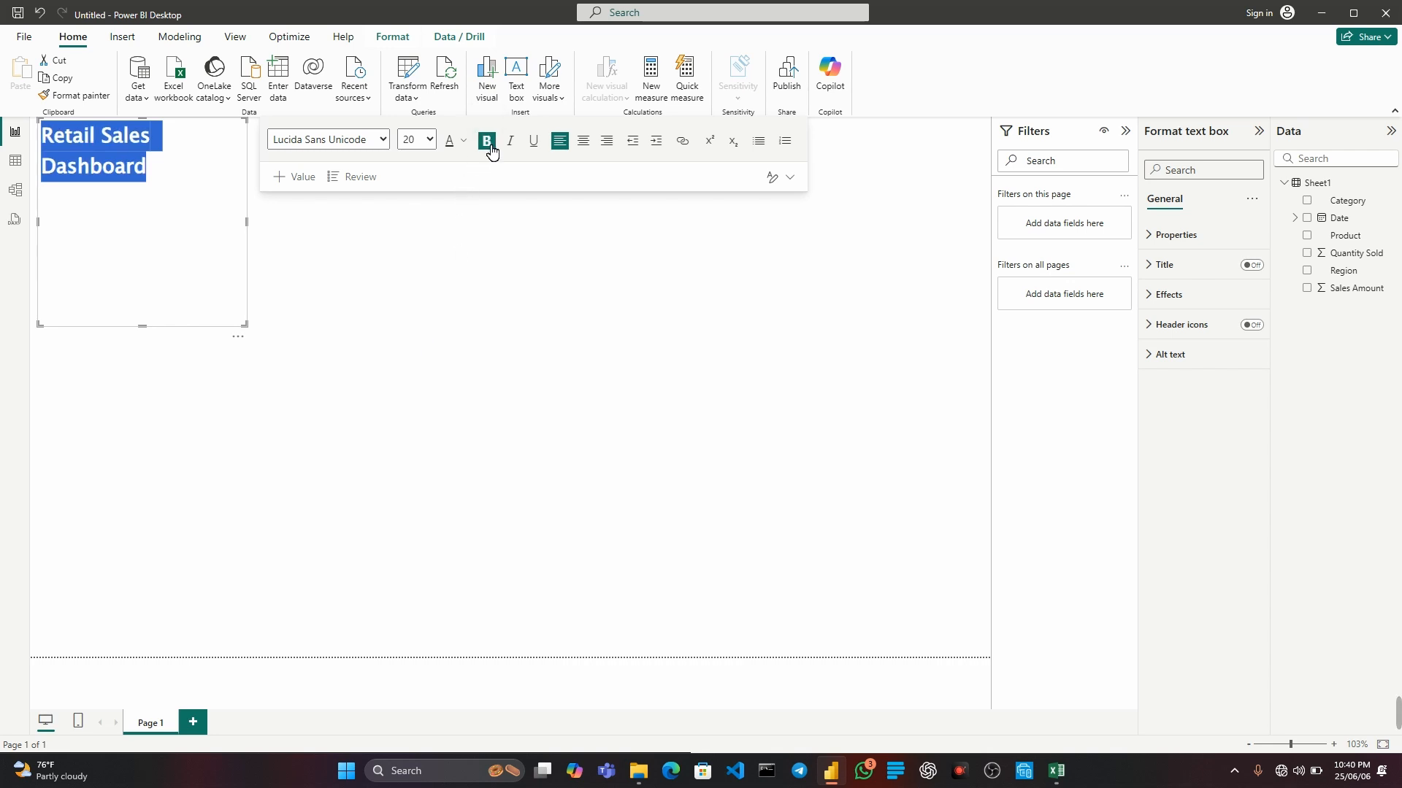
left_click(584, 141)
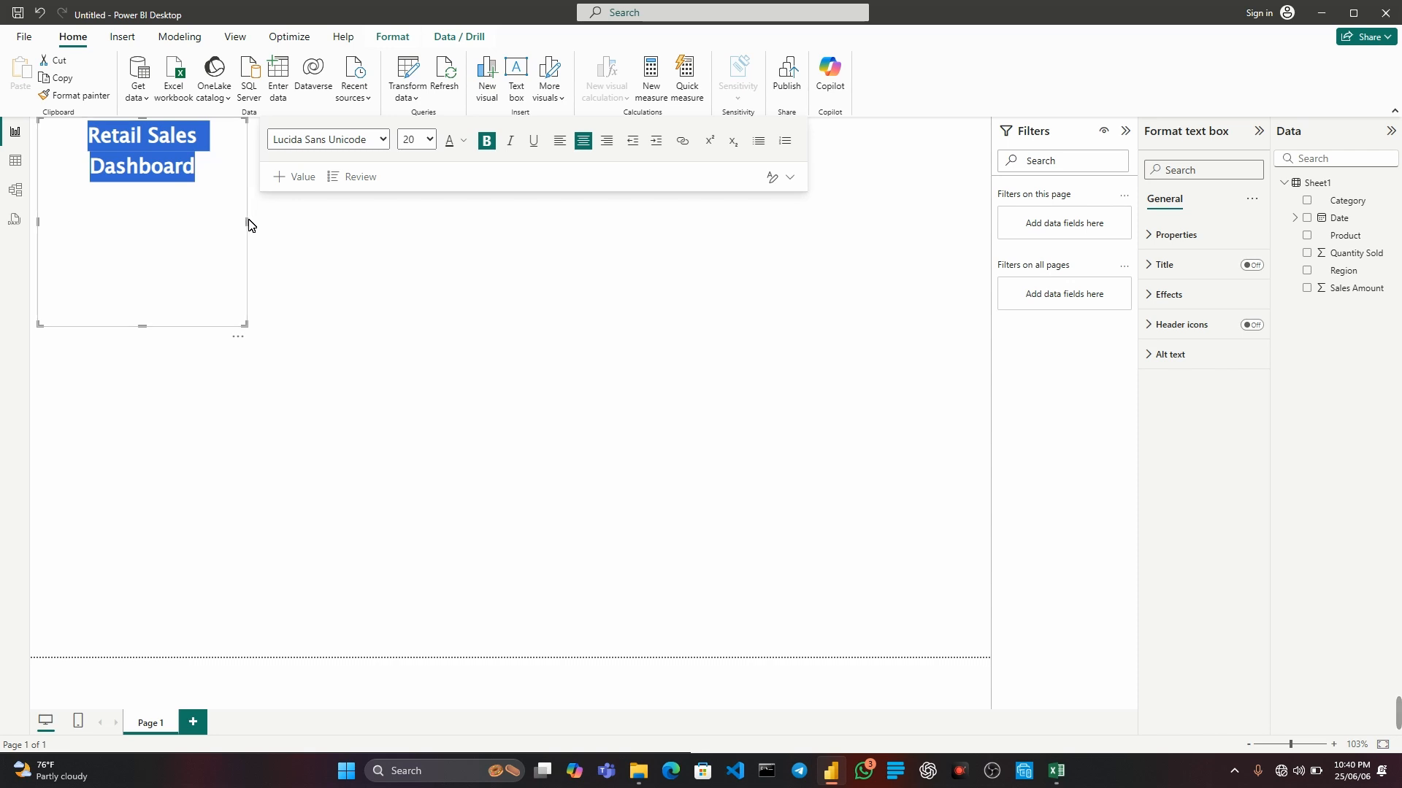
Resize the title text box into a short banner spanning the full width of the report page.
left_click_drag(254, 224, 570, 147)
left_click_drag(303, 327, 354, 181)
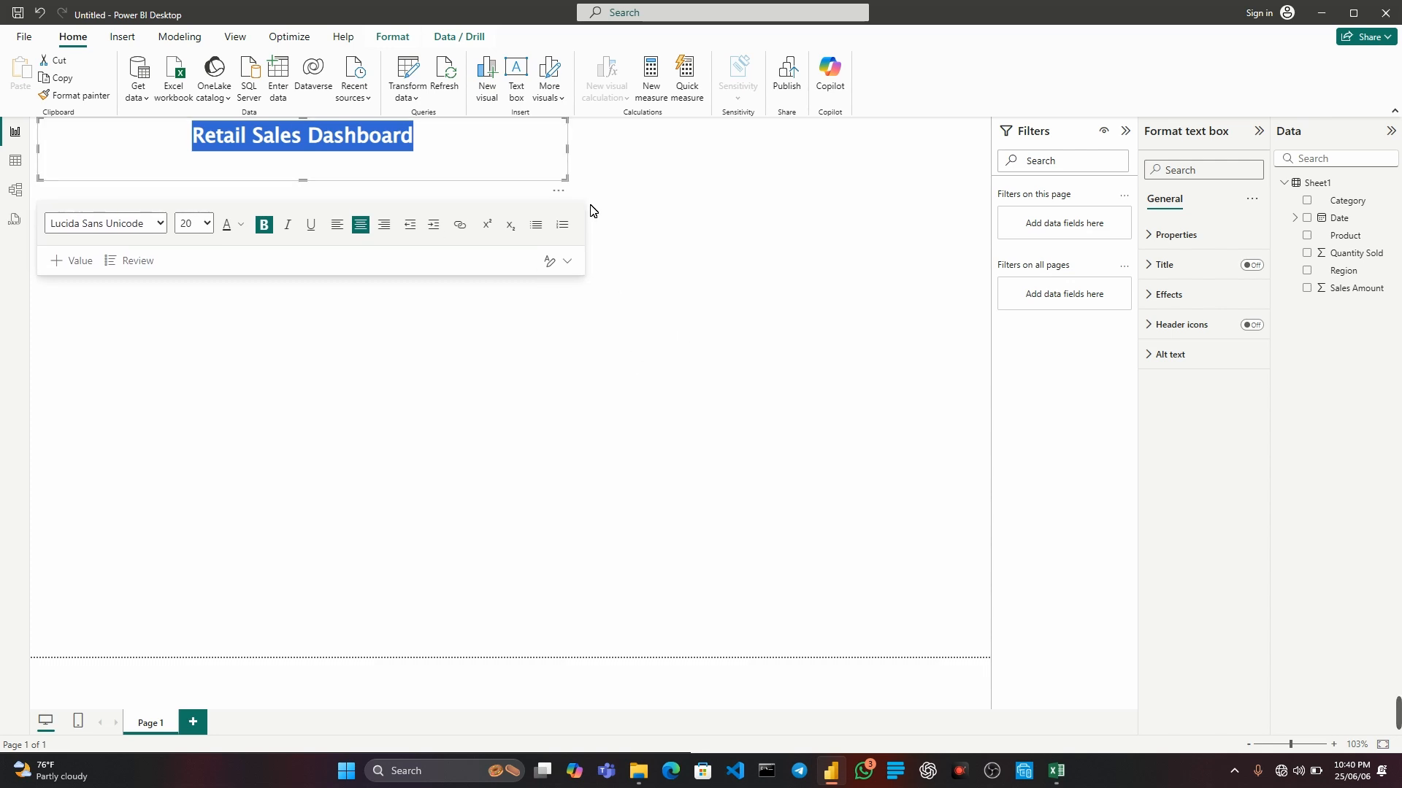
left_click_drag(567, 149, 990, 163)
left_click(637, 304)
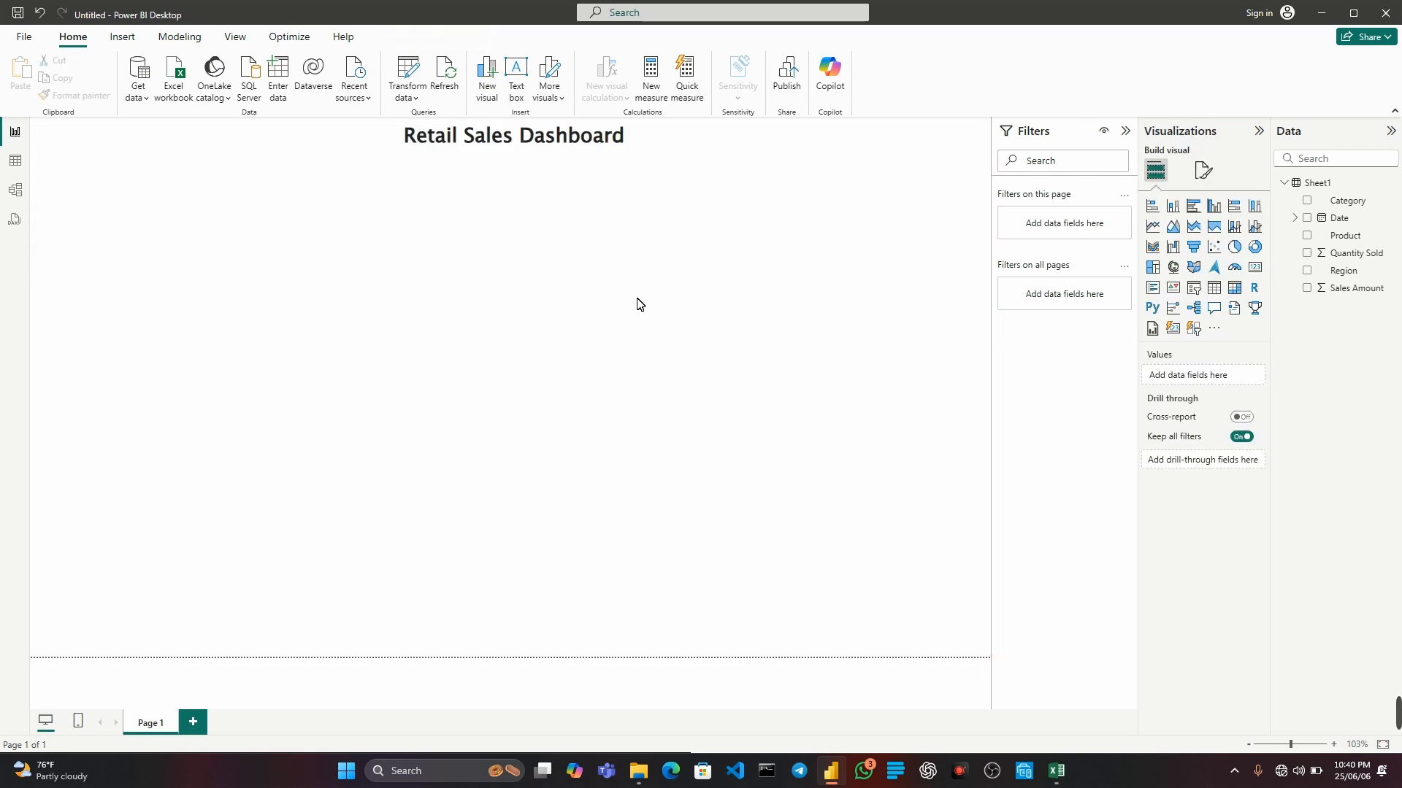
Turn on the visual border and the shadow for the title text box.
left_click(1180, 298)
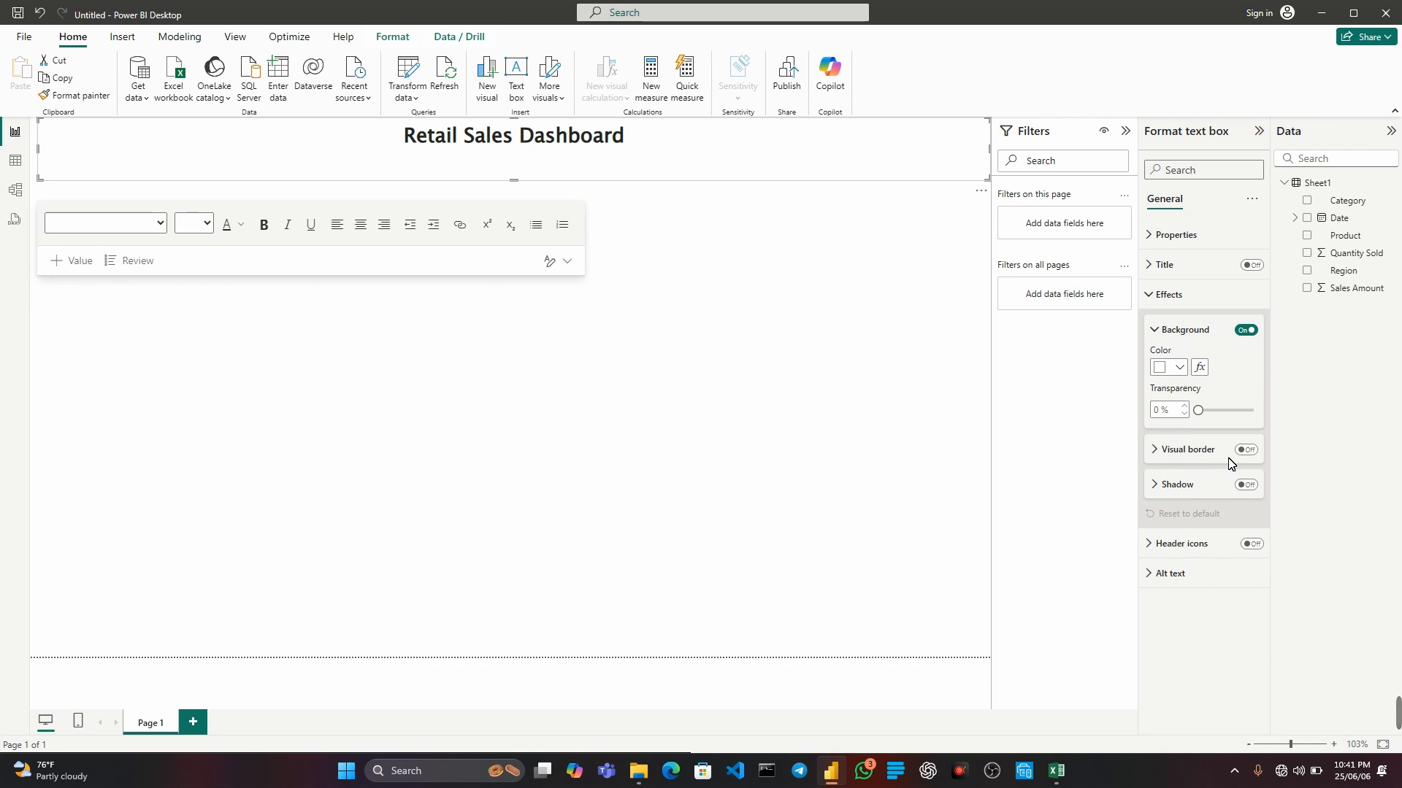
left_click(1251, 454)
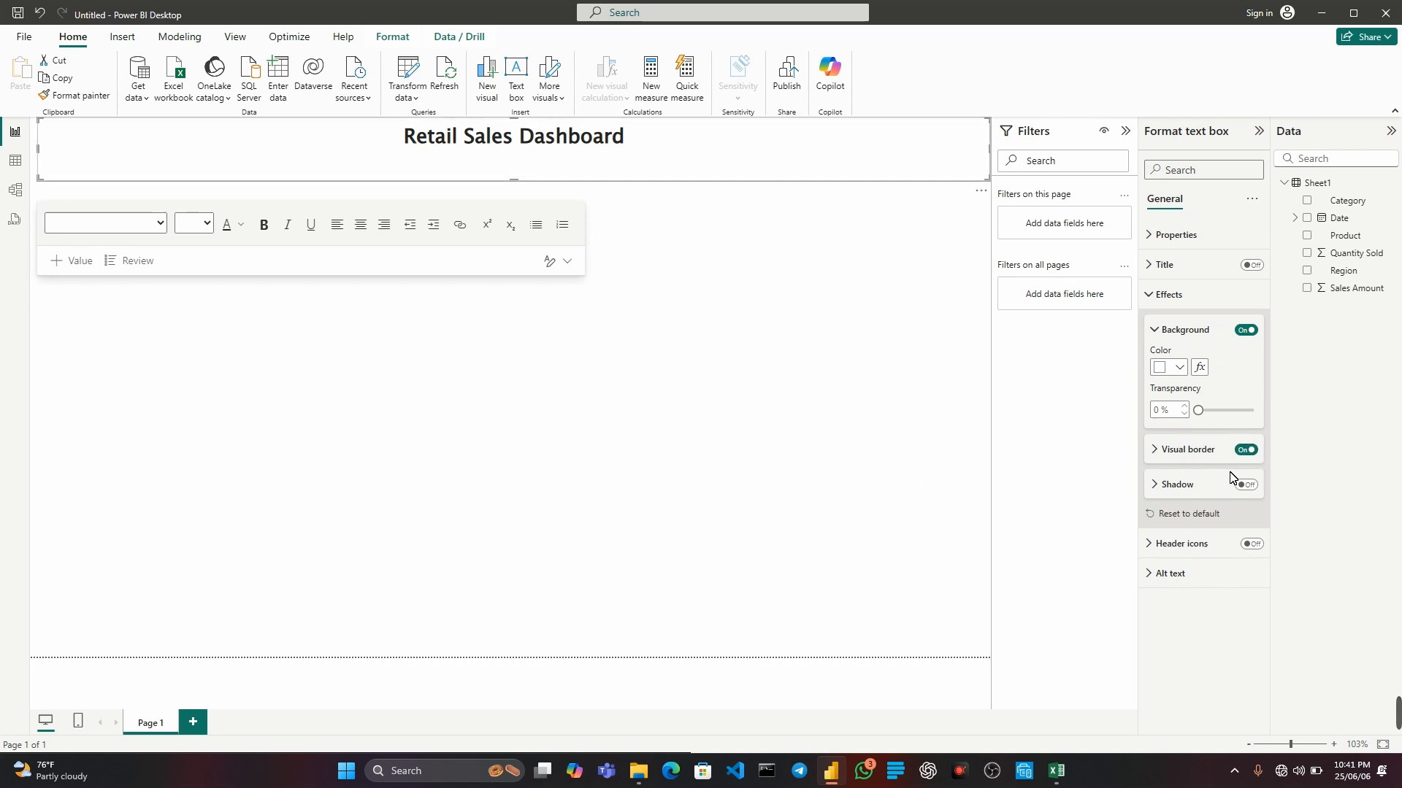
left_click(1246, 484)
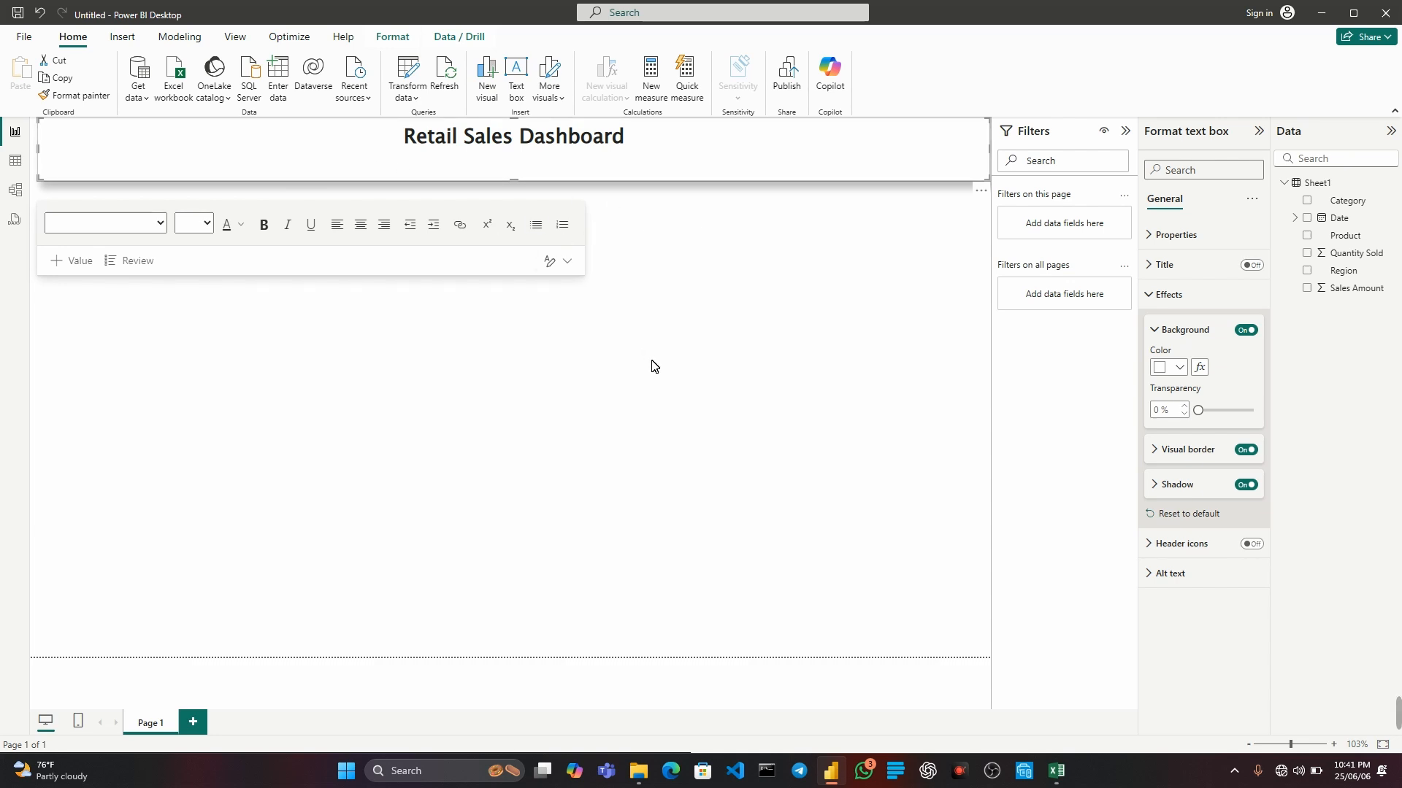
left_click(676, 297)
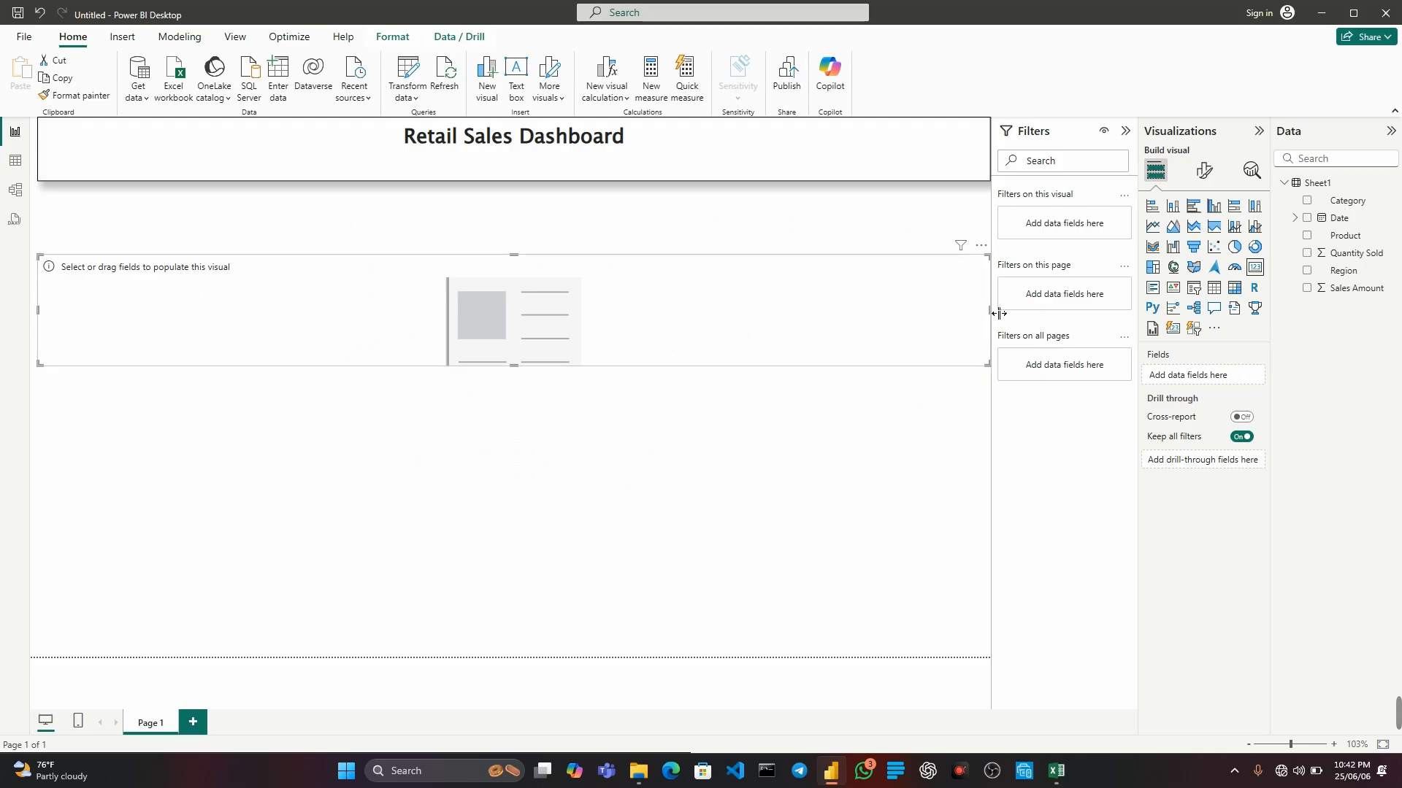
Narrow the empty card to about a third of the page width, place it just below the title, and fill it with Sales Amount.
left_click_drag(999, 313, 369, 316)
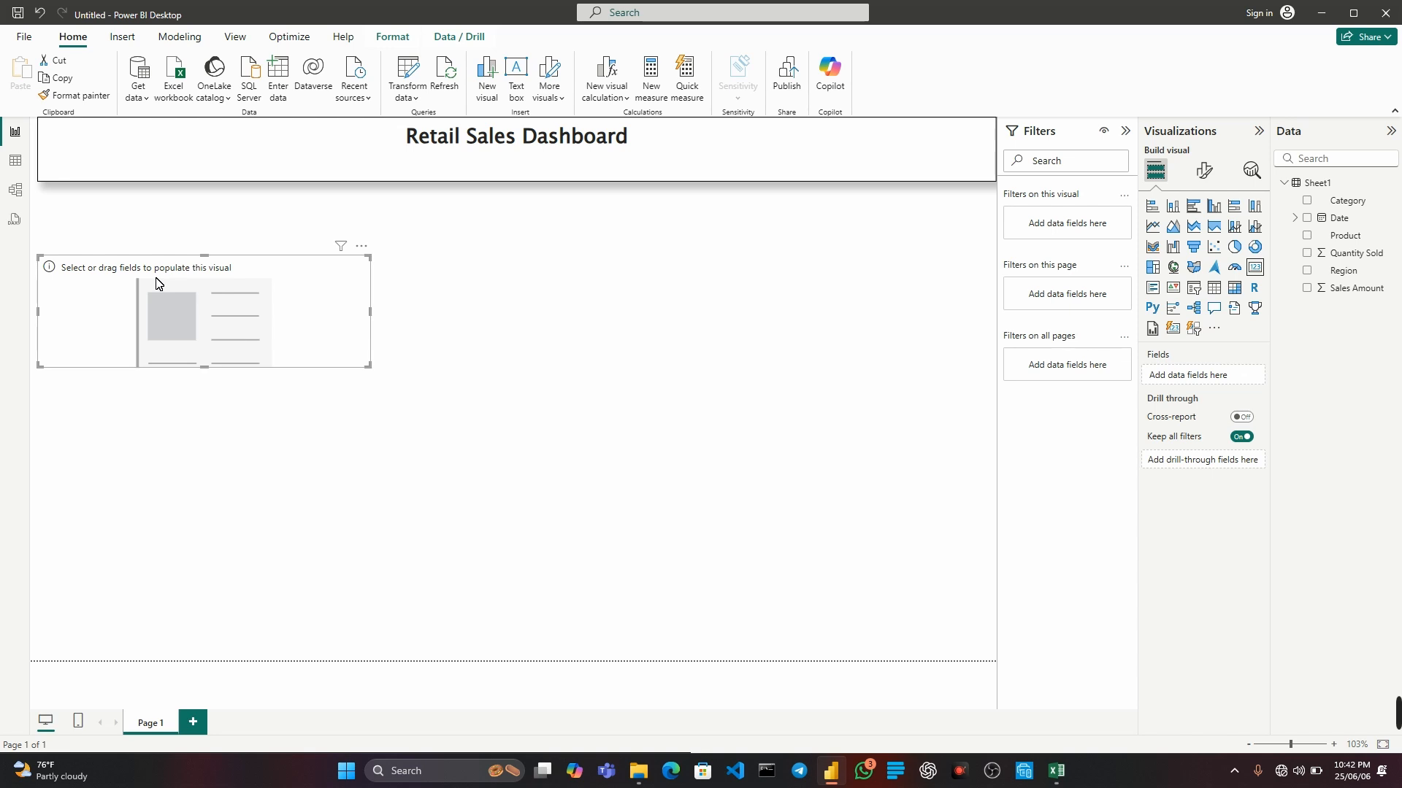
left_click_drag(160, 283, 157, 217)
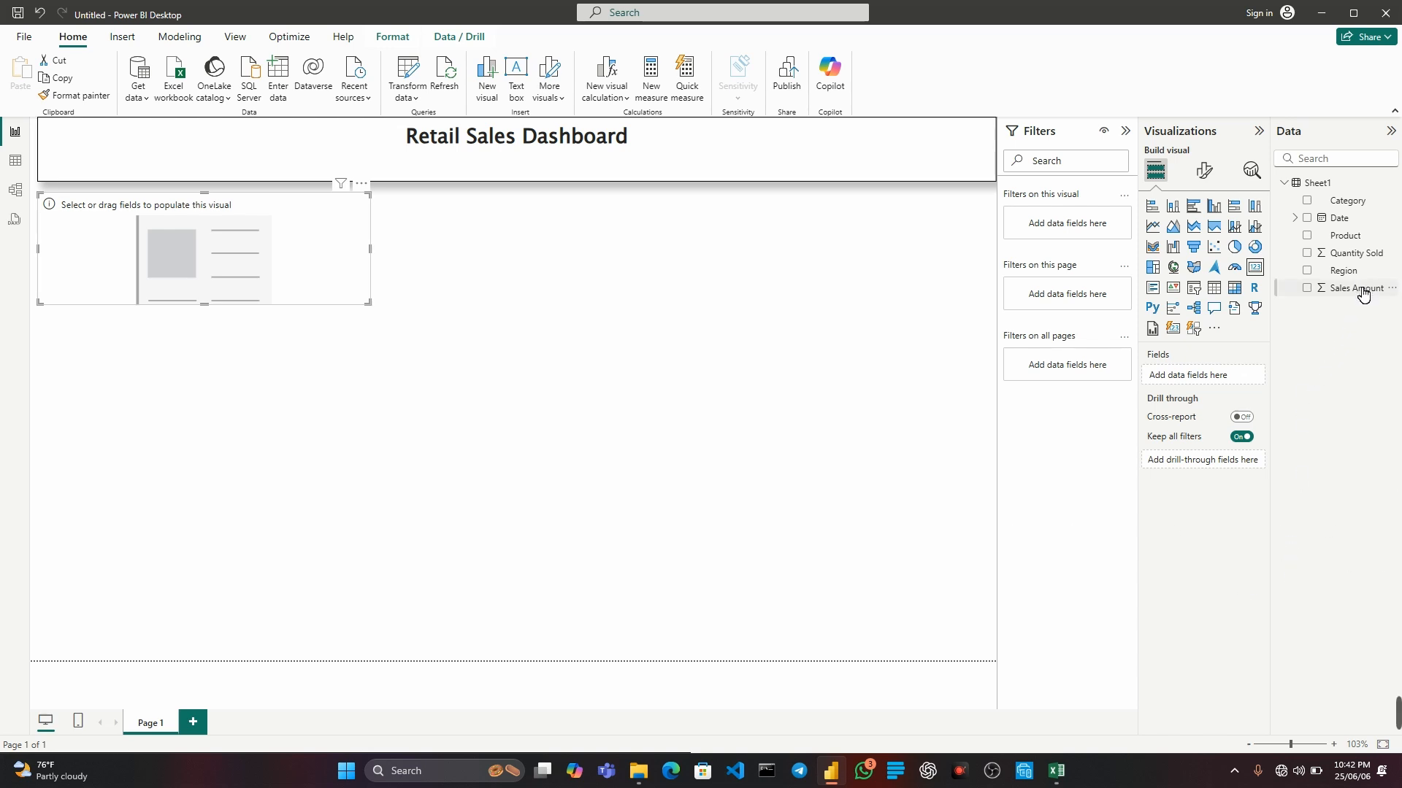
left_click_drag(1357, 288, 202, 252)
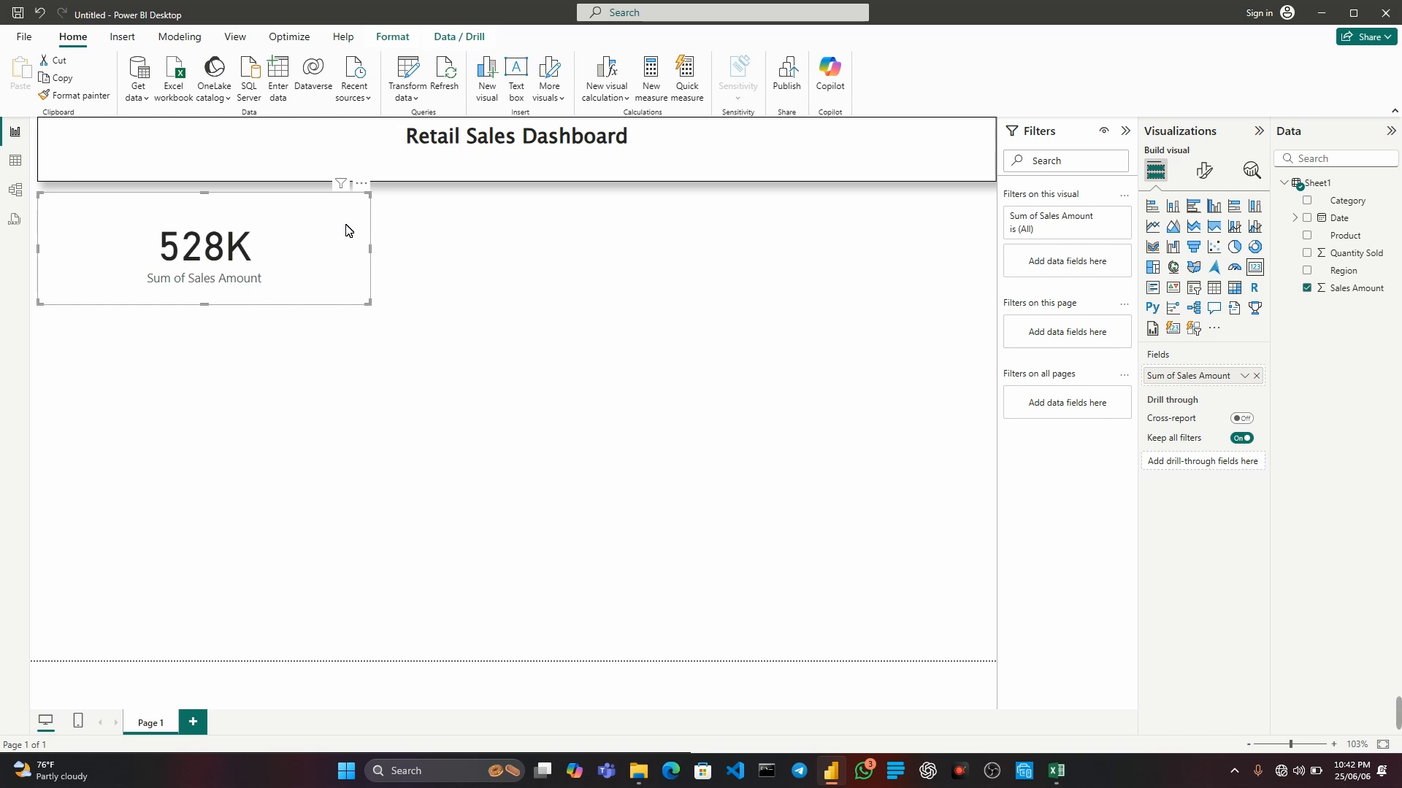
Turn on the visual border and the shadow for the Sales Amount card.
left_click(1202, 175)
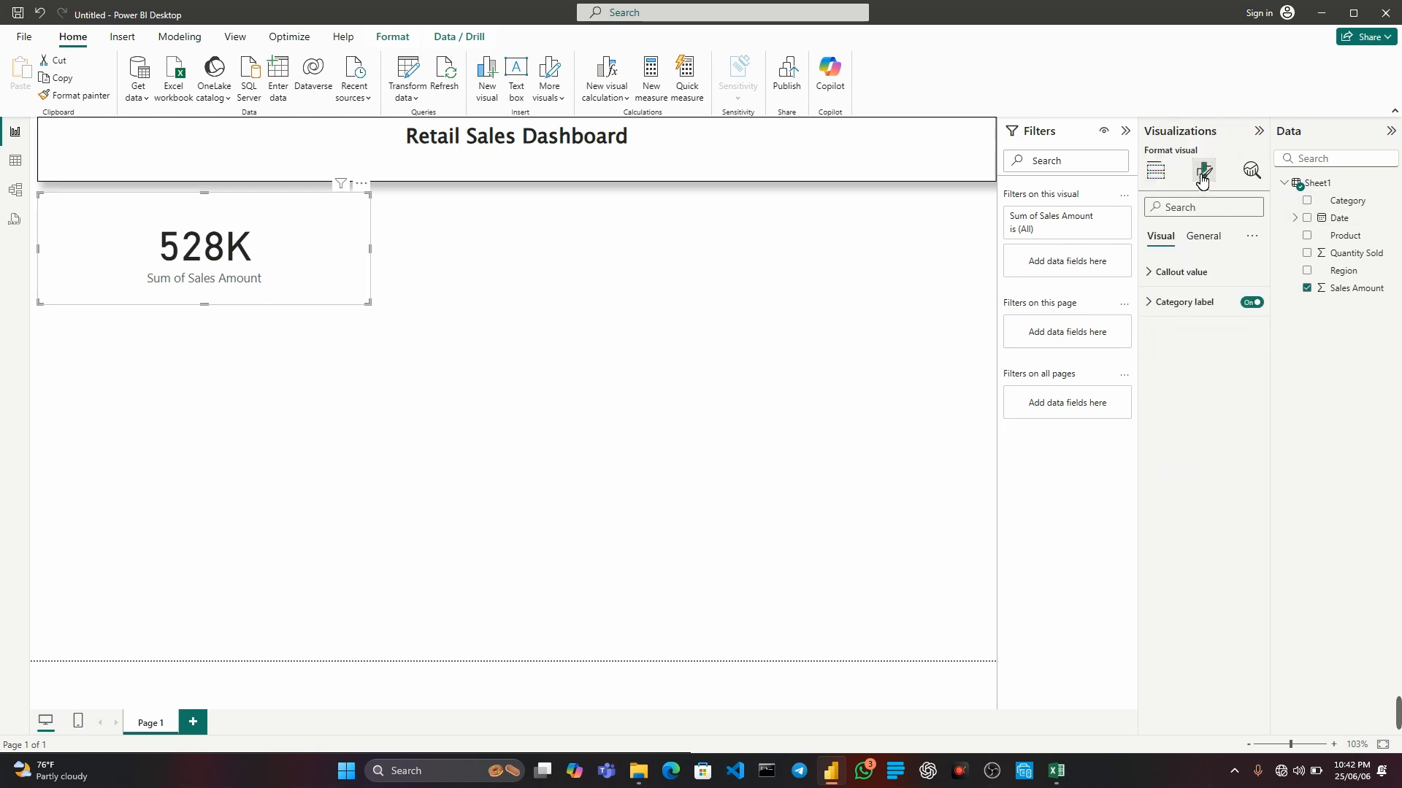
left_click(1208, 241)
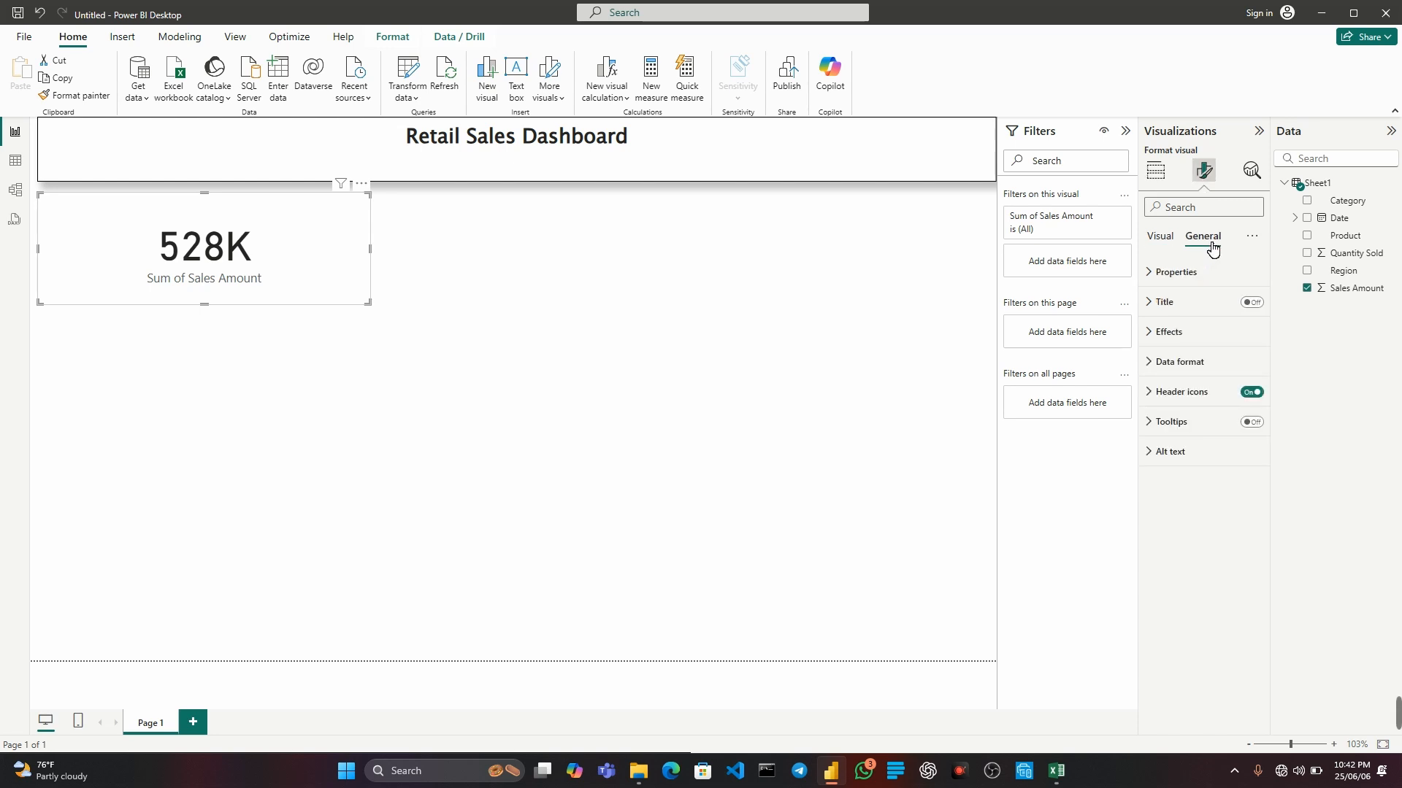
left_click(1170, 332)
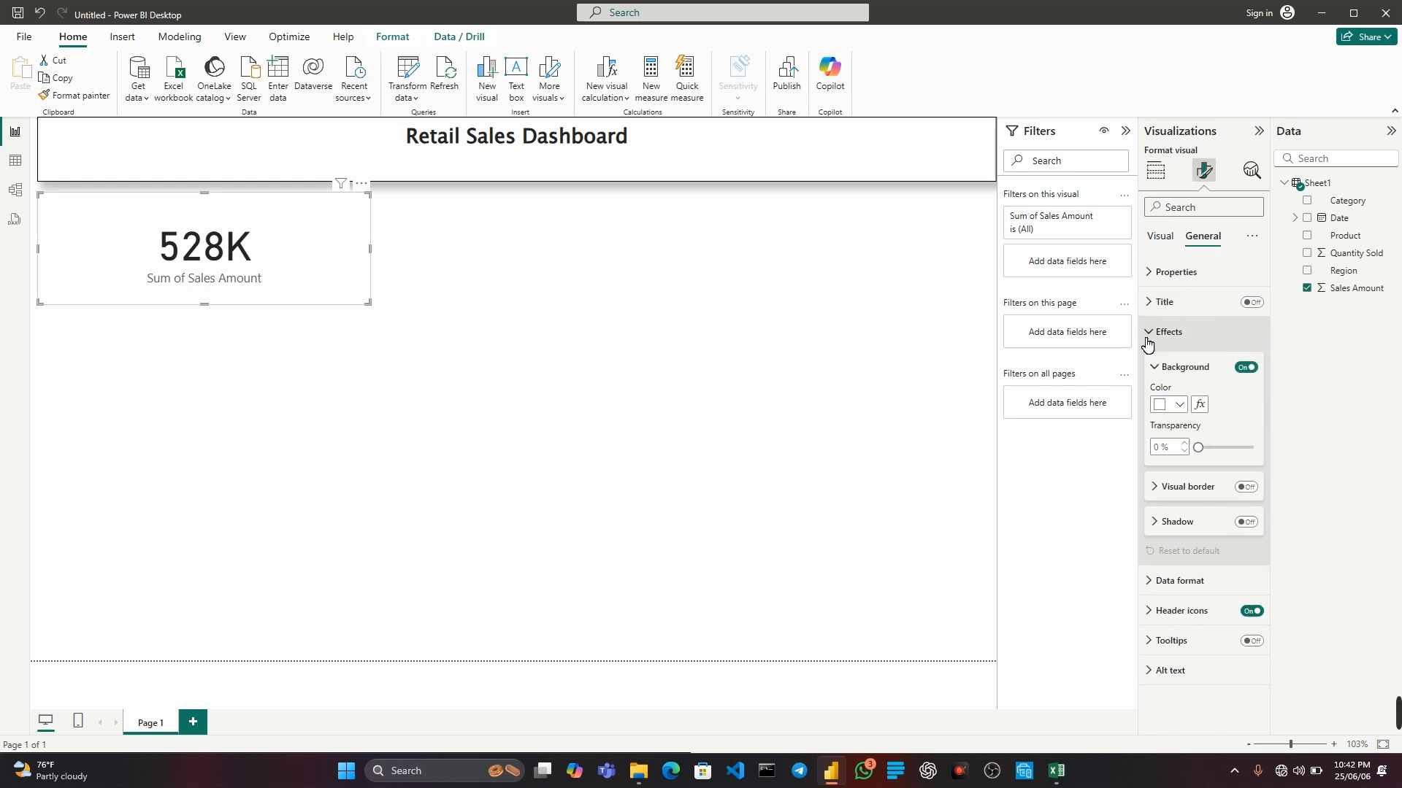
left_click(1248, 488)
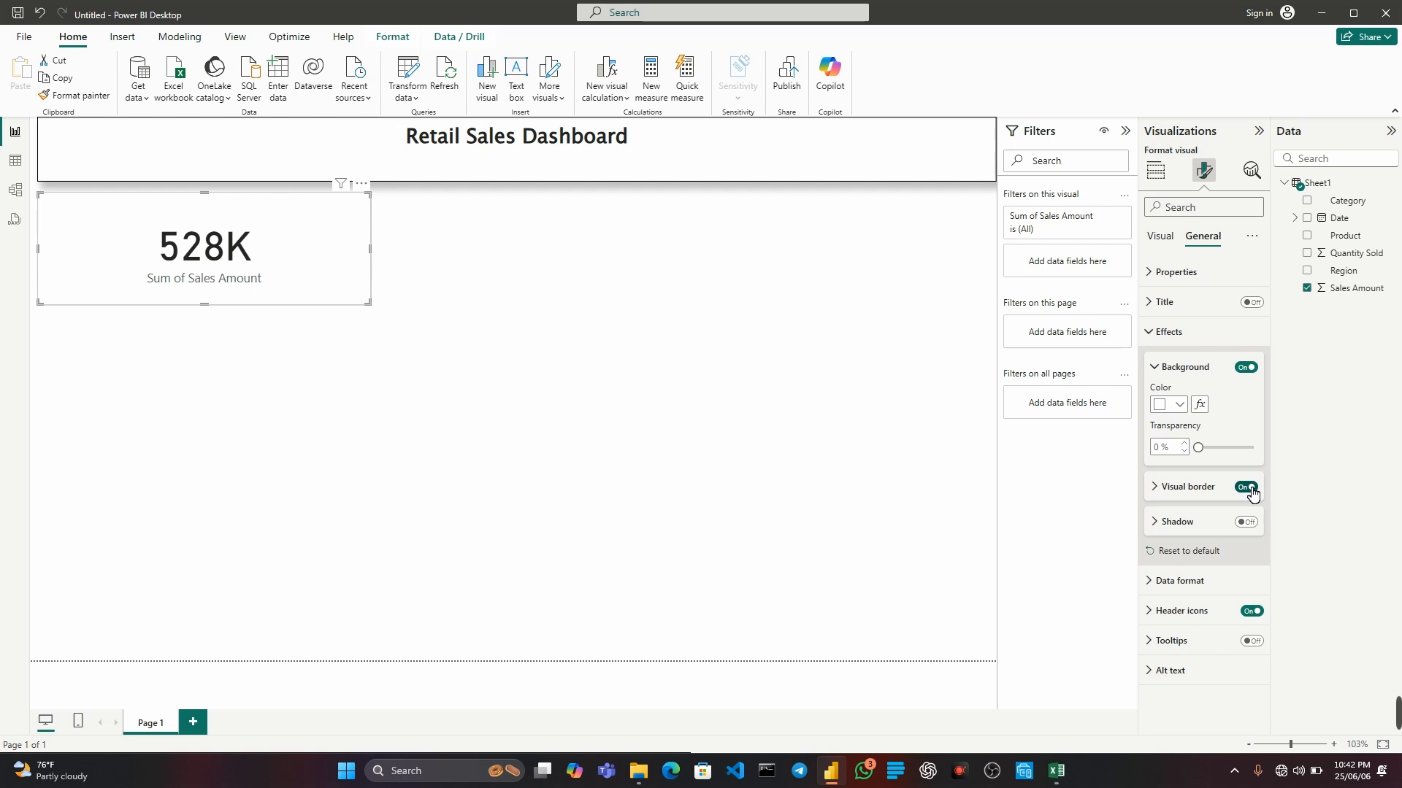
left_click(1252, 523)
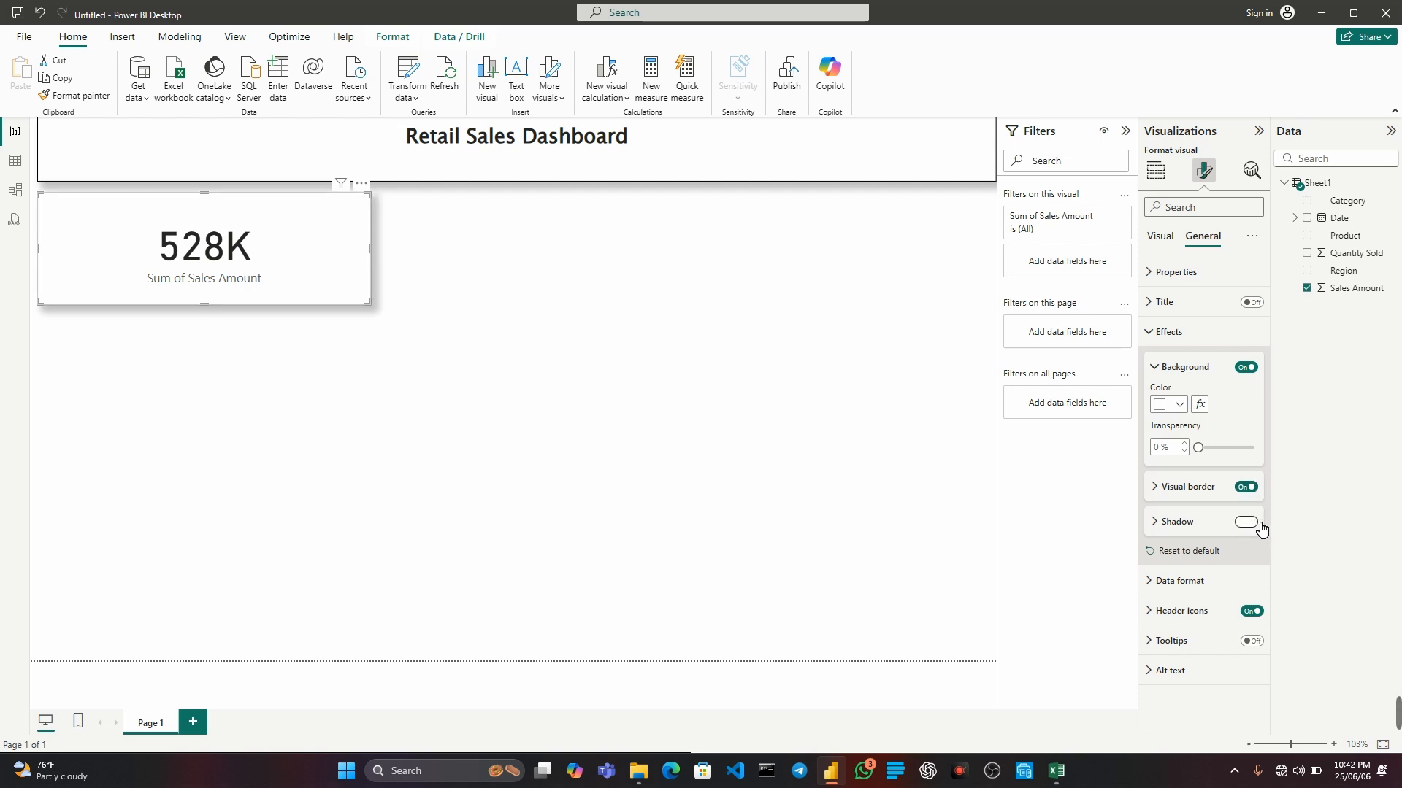
left_click(589, 328)
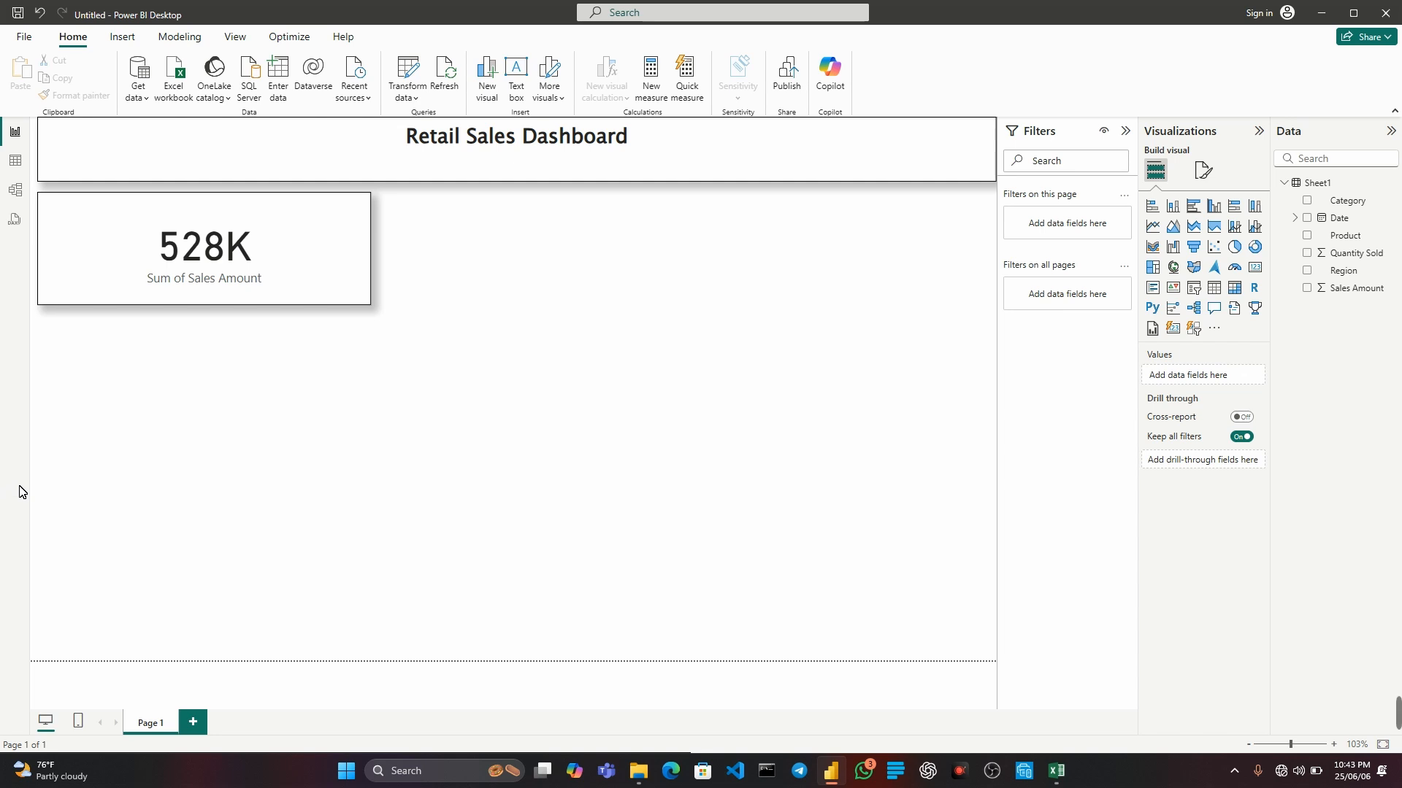
Add a stacked bar chart, make it taller, and position it directly below the Sales Amount card.
left_click(1153, 208)
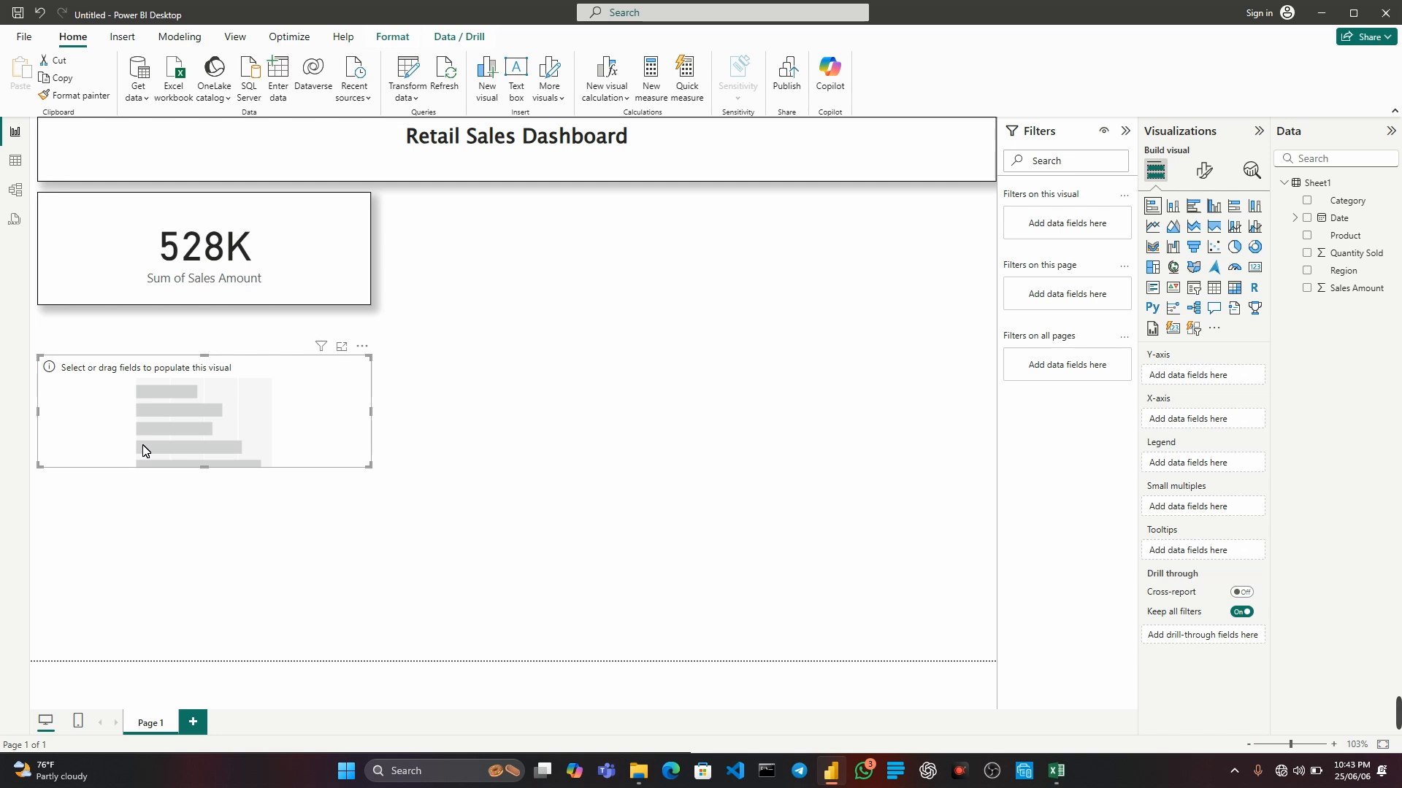
left_click_drag(204, 467, 204, 571)
left_click_drag(186, 371, 189, 346)
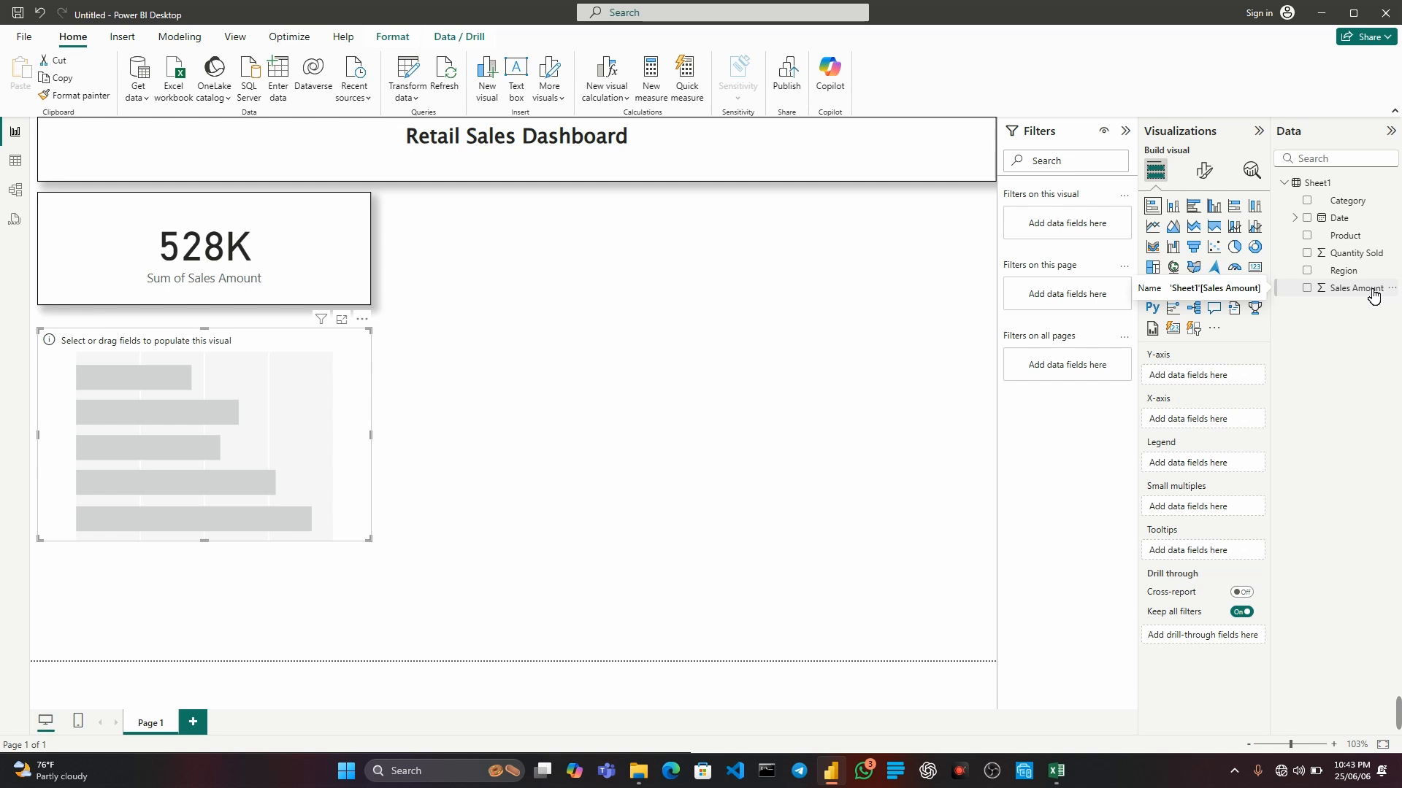
Assign Sales Amount to the bar chart's X-axis and Category to its Y-axis.
left_click_drag(1373, 294, 208, 438)
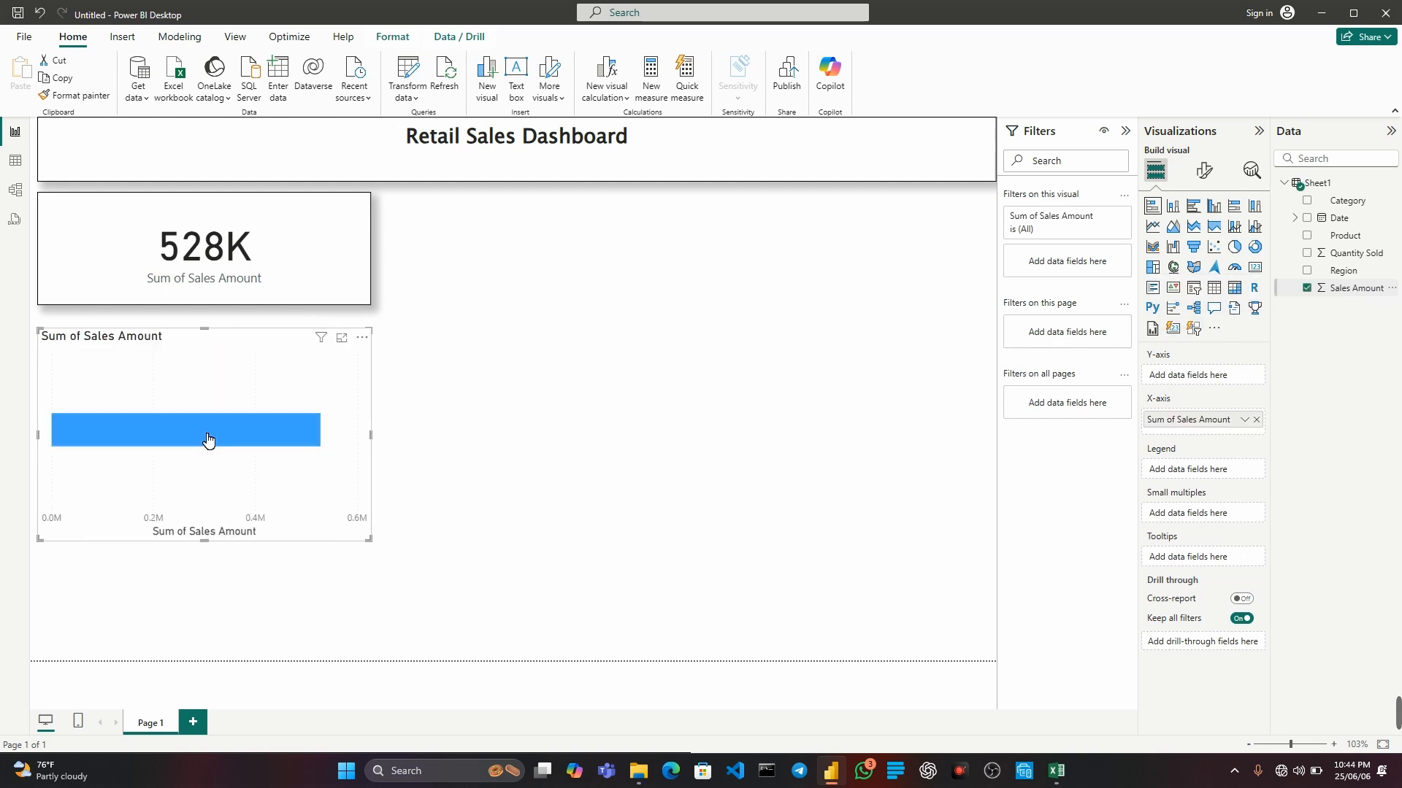
mouse_move(200, 432)
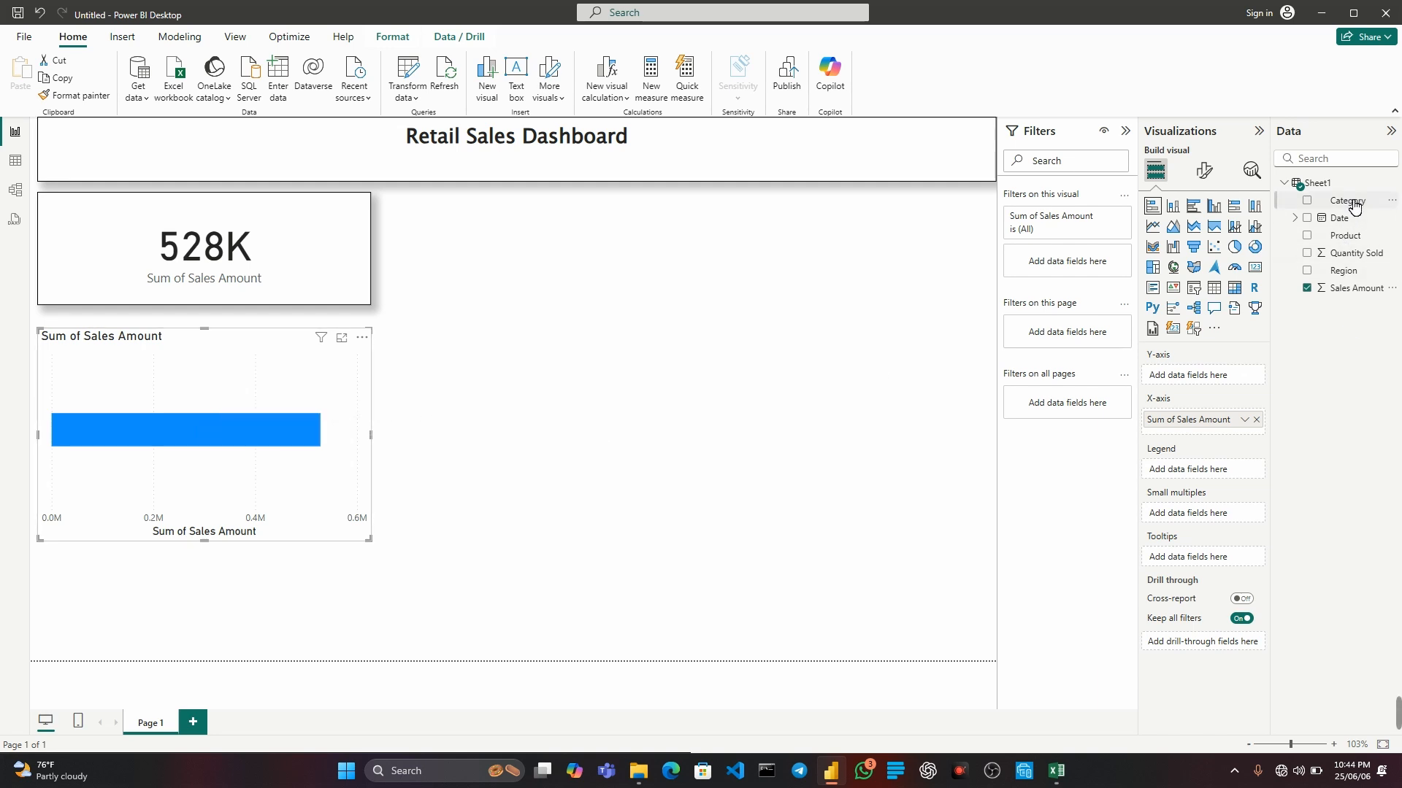
left_click_drag(1352, 204, 1227, 383)
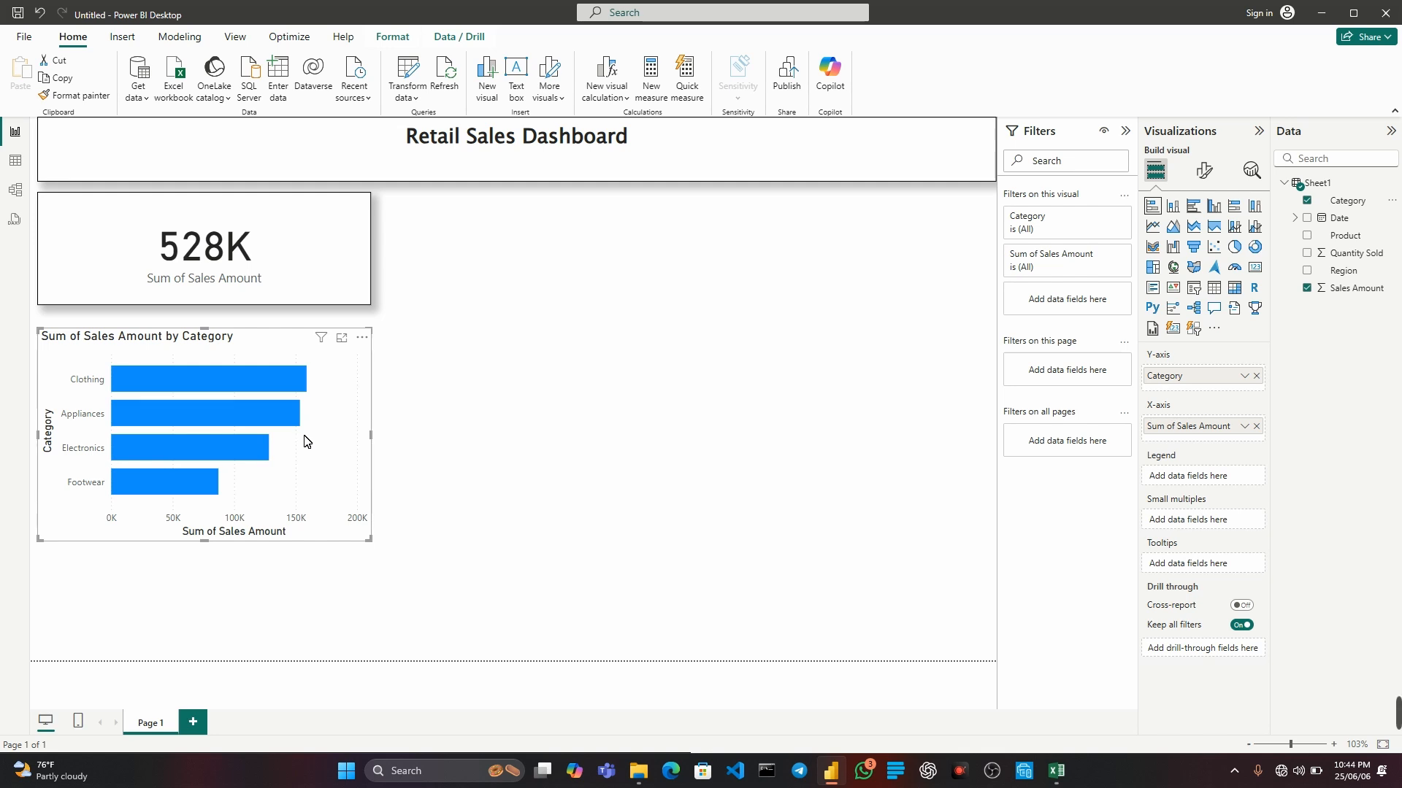
left_click(509, 358)
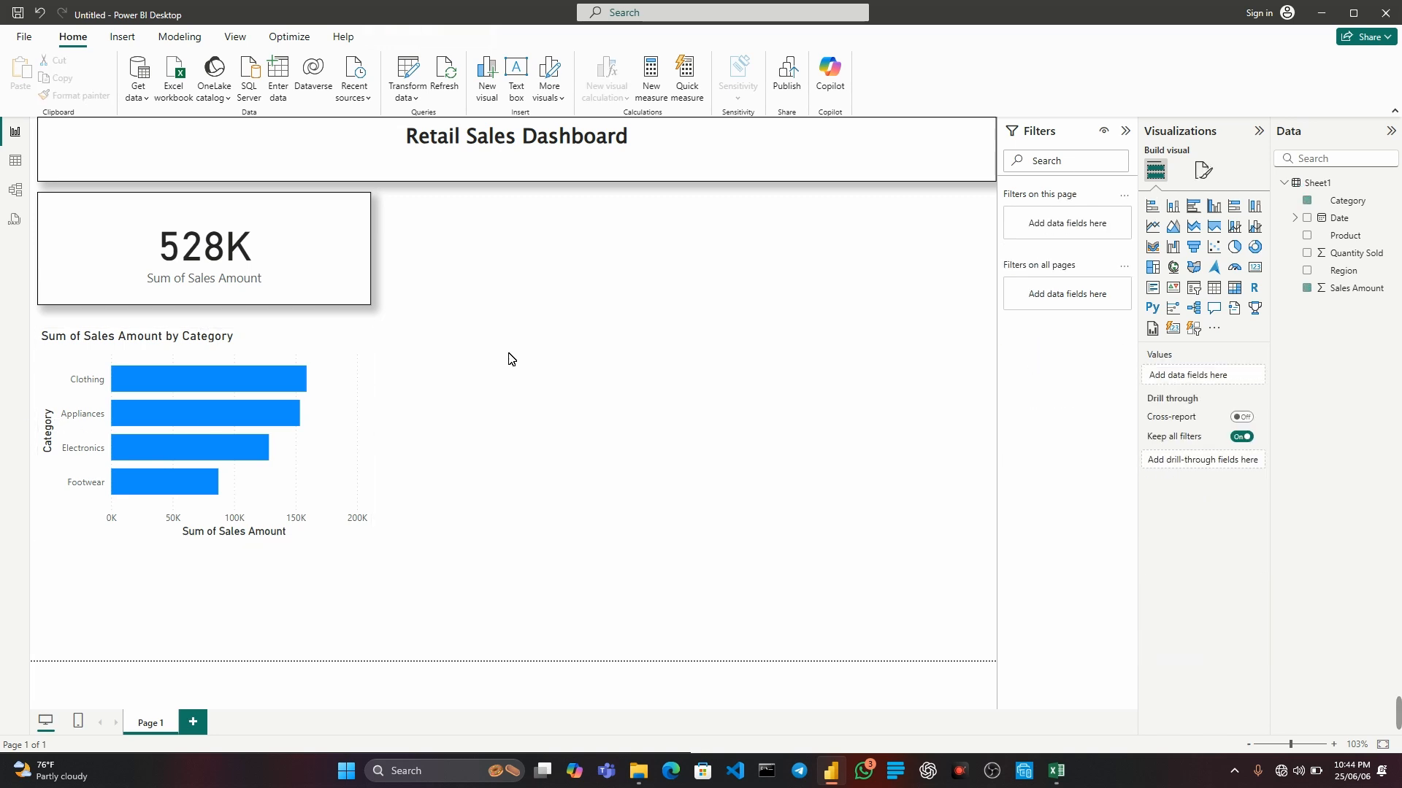
Turn on the visual border and the shadow for the Sales Amount by Category bar chart.
left_click(292, 350)
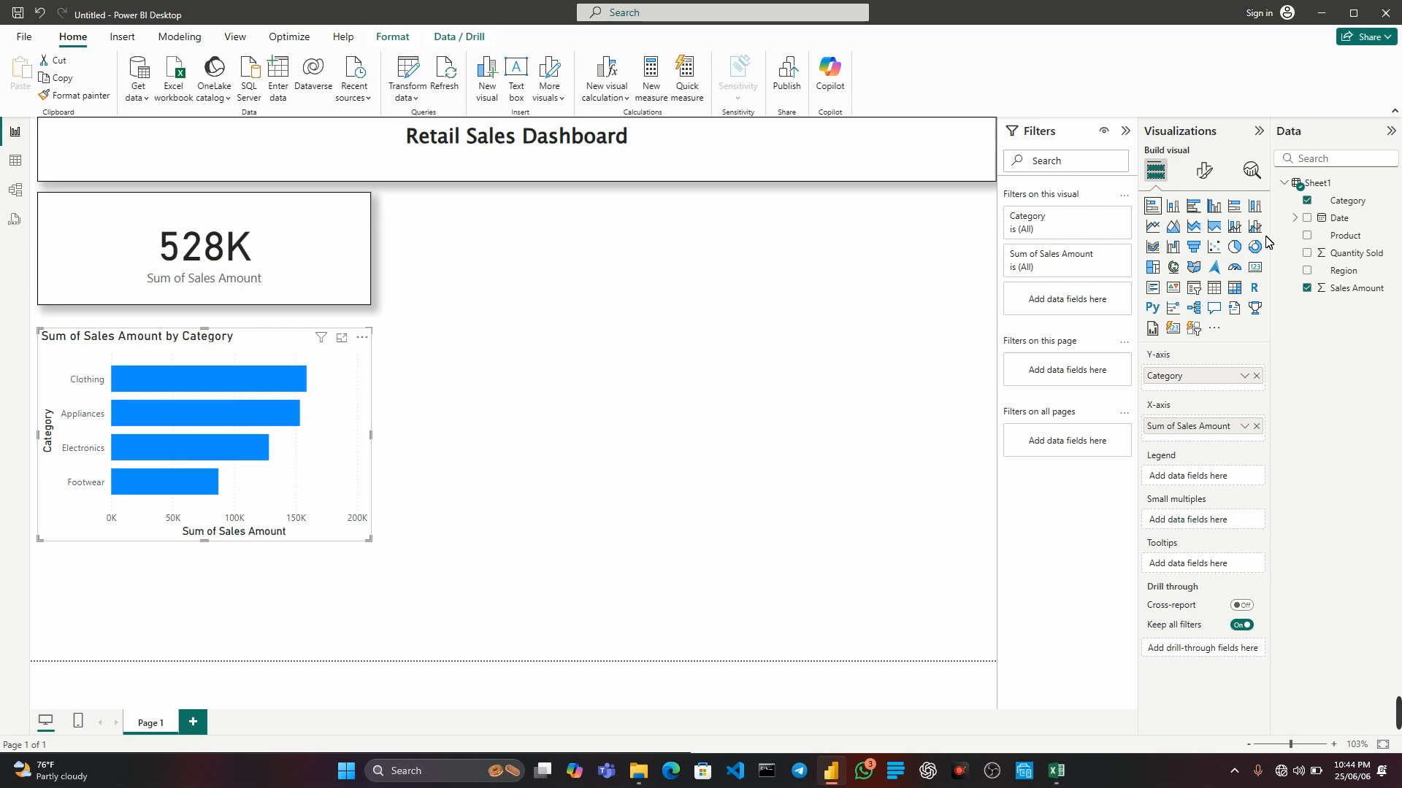
left_click(1204, 170)
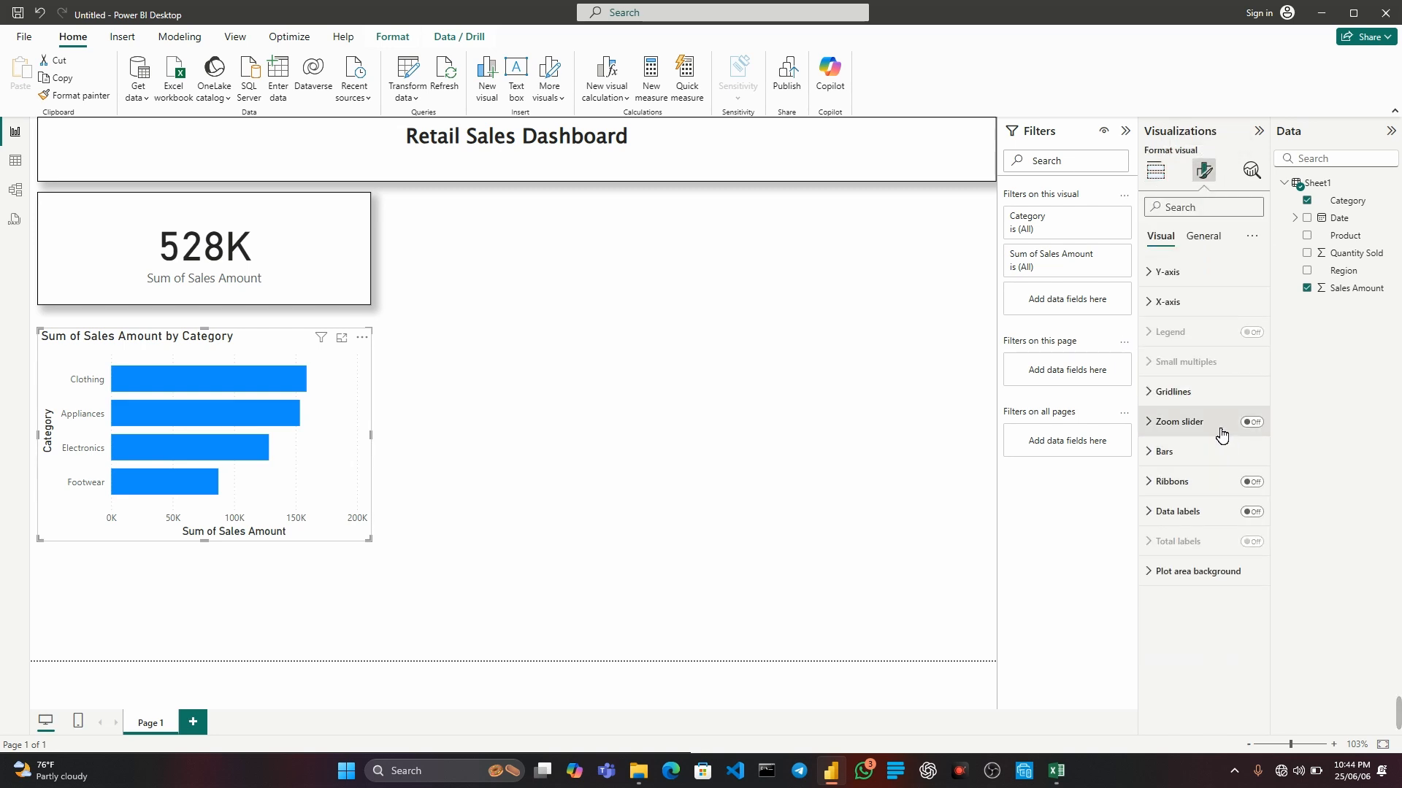
left_click(1203, 236)
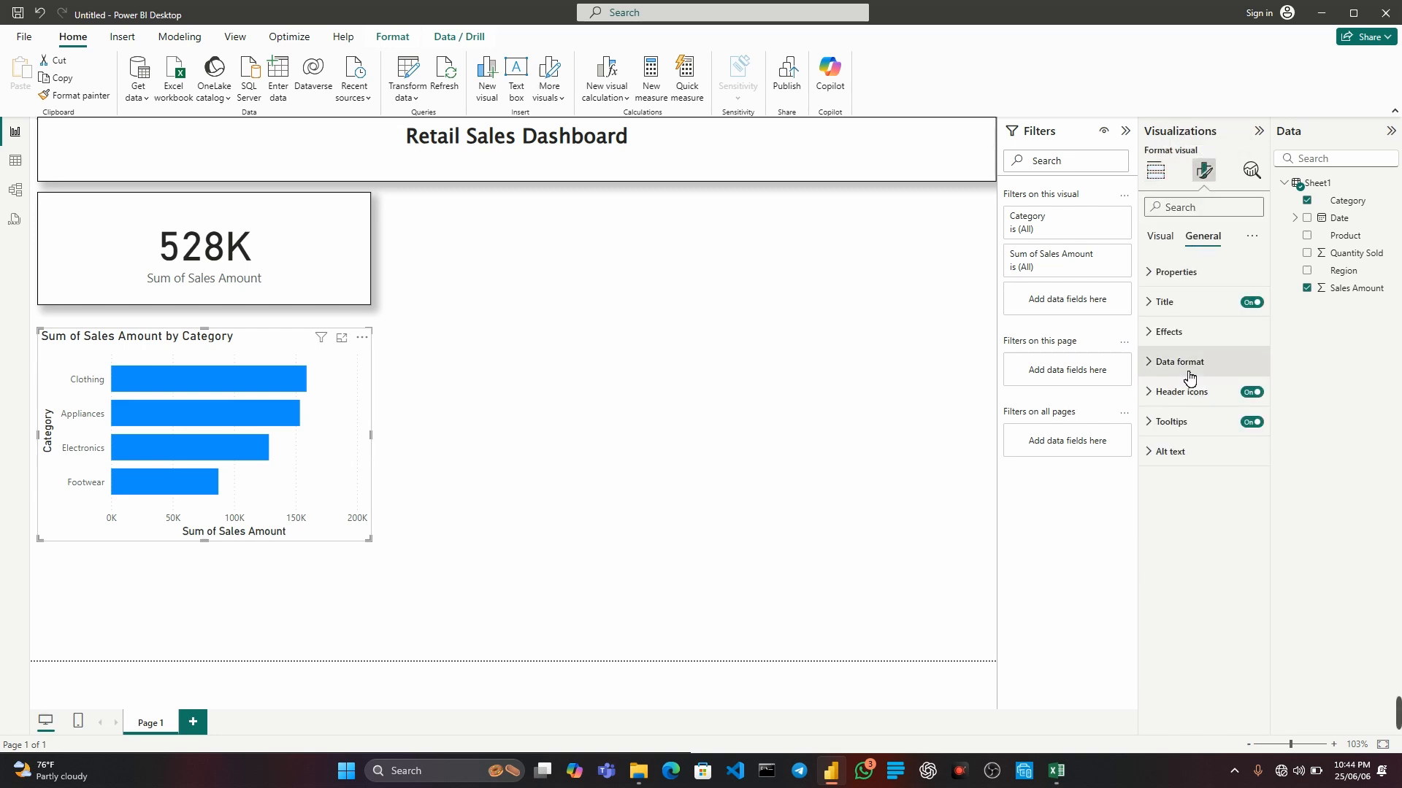
left_click(1177, 337)
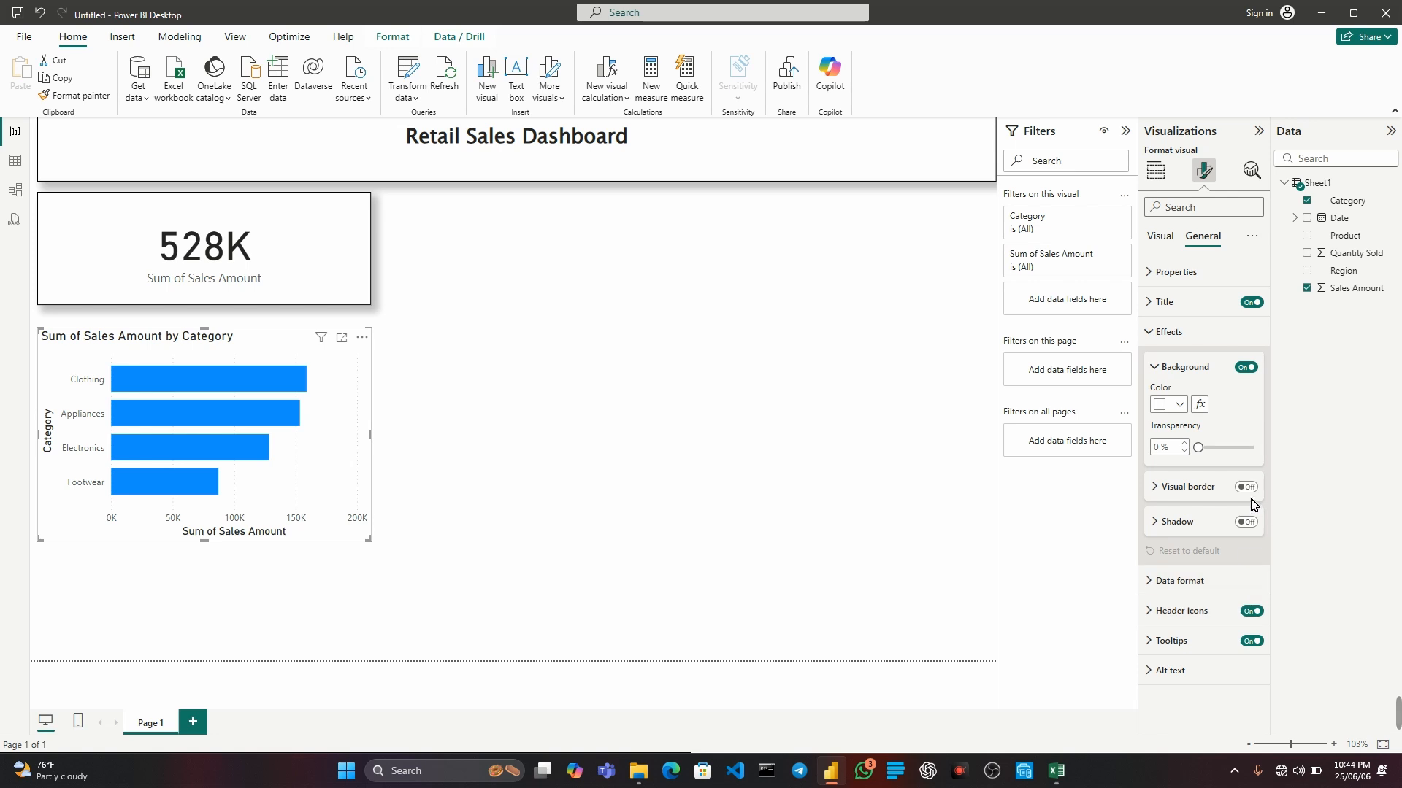
left_click(809, 486)
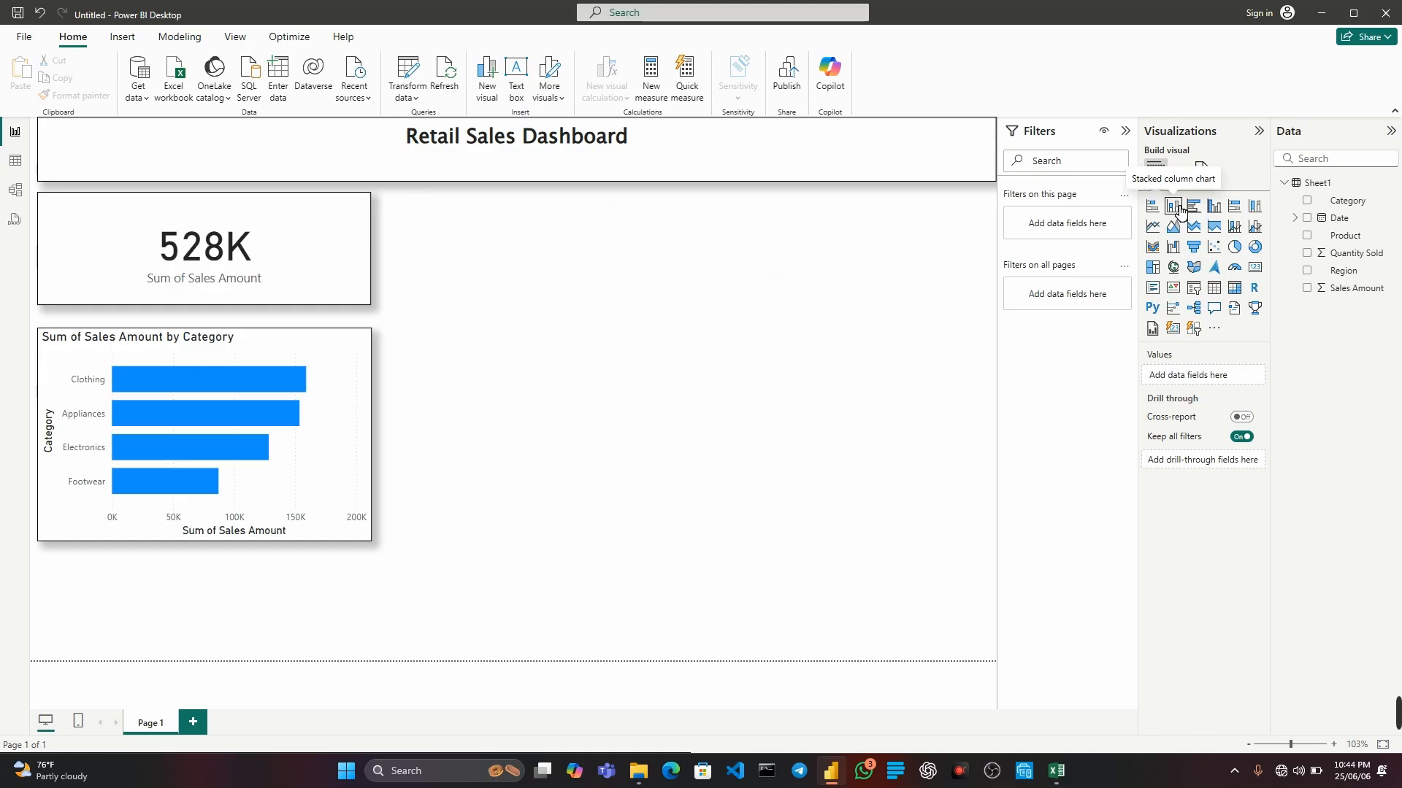
Add a stacked column chart of Quantity Sold by Region beside the Sales Amount card and widen it slightly.
left_click(1180, 209)
left_click_drag(150, 611, 506, 261)
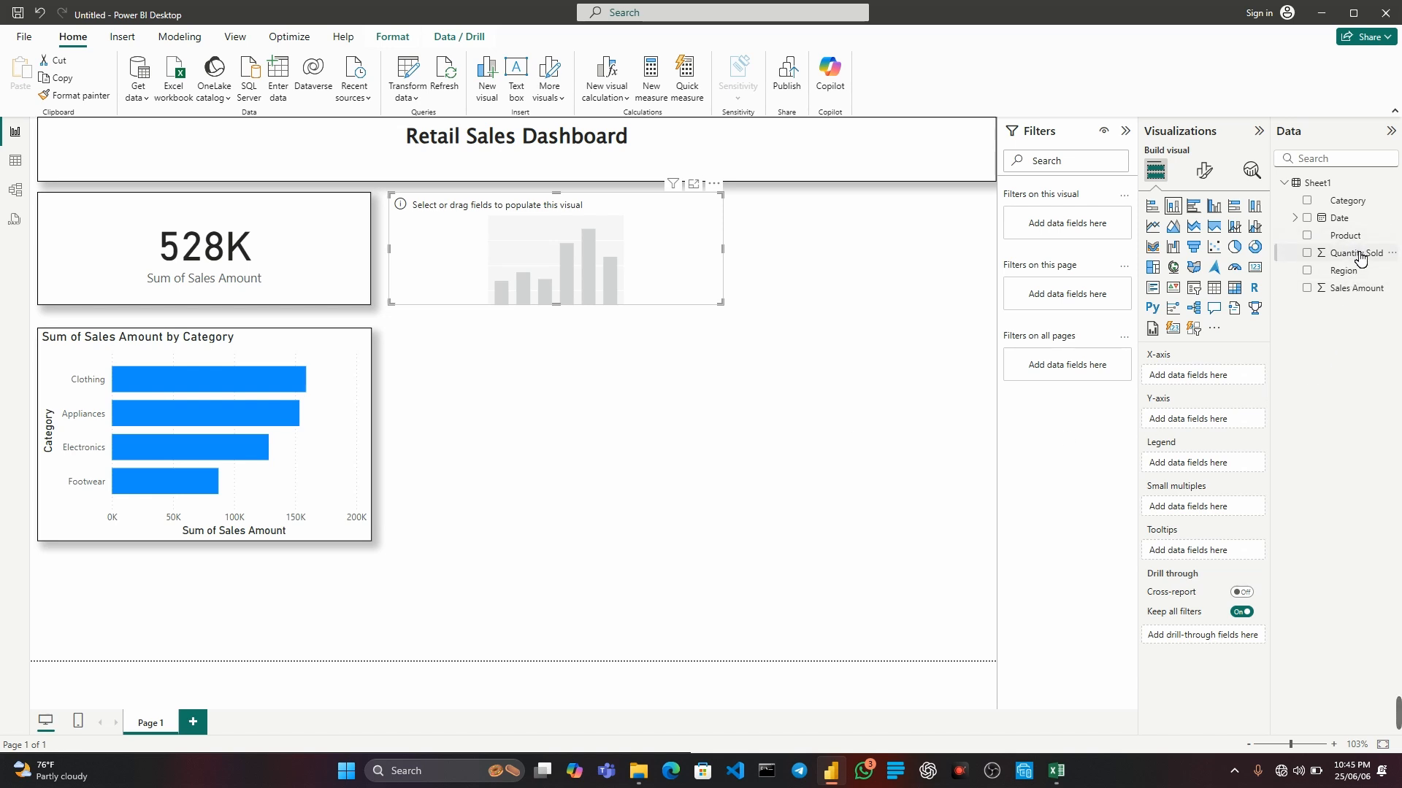
left_click_drag(1359, 257, 575, 266)
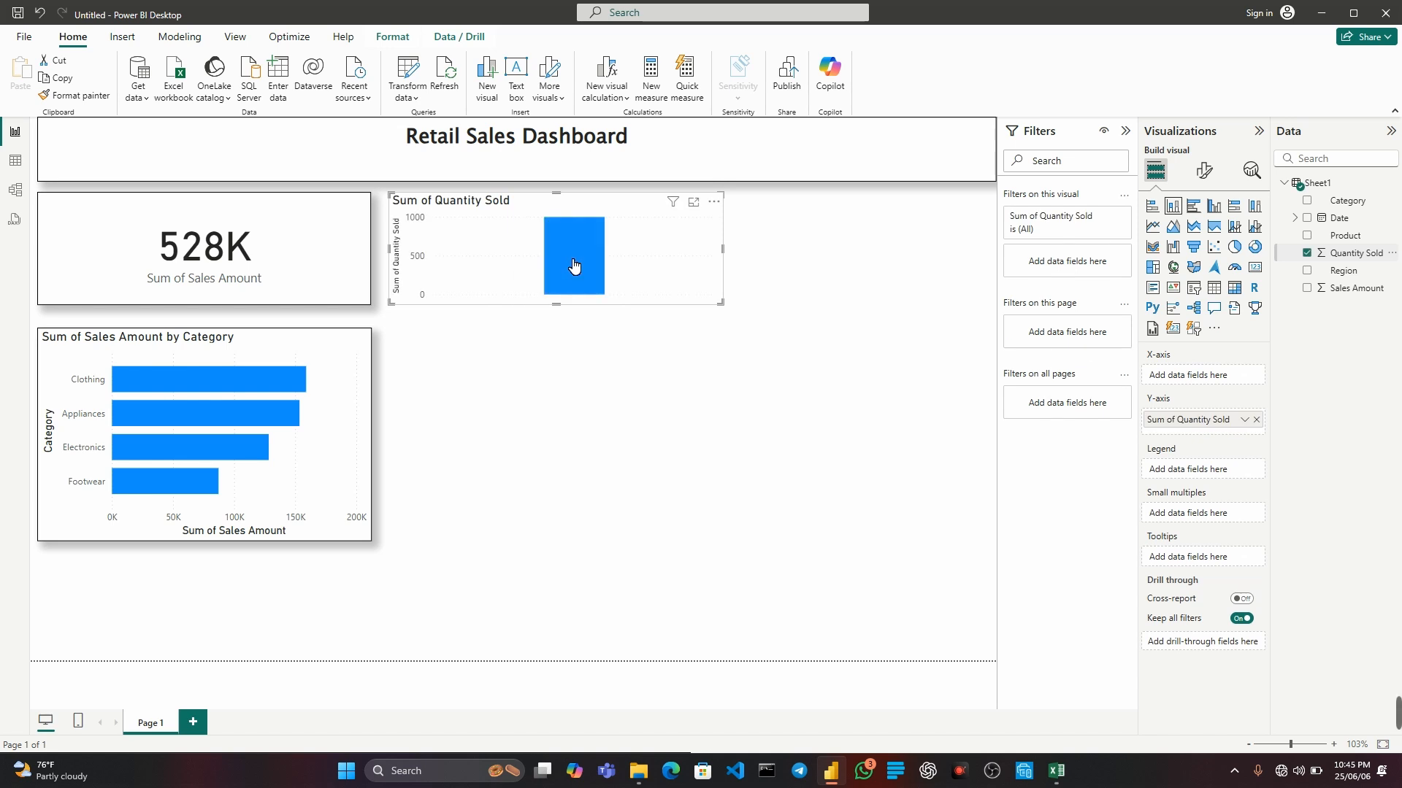
mouse_move(571, 273)
left_click_drag(1350, 278, 1215, 377)
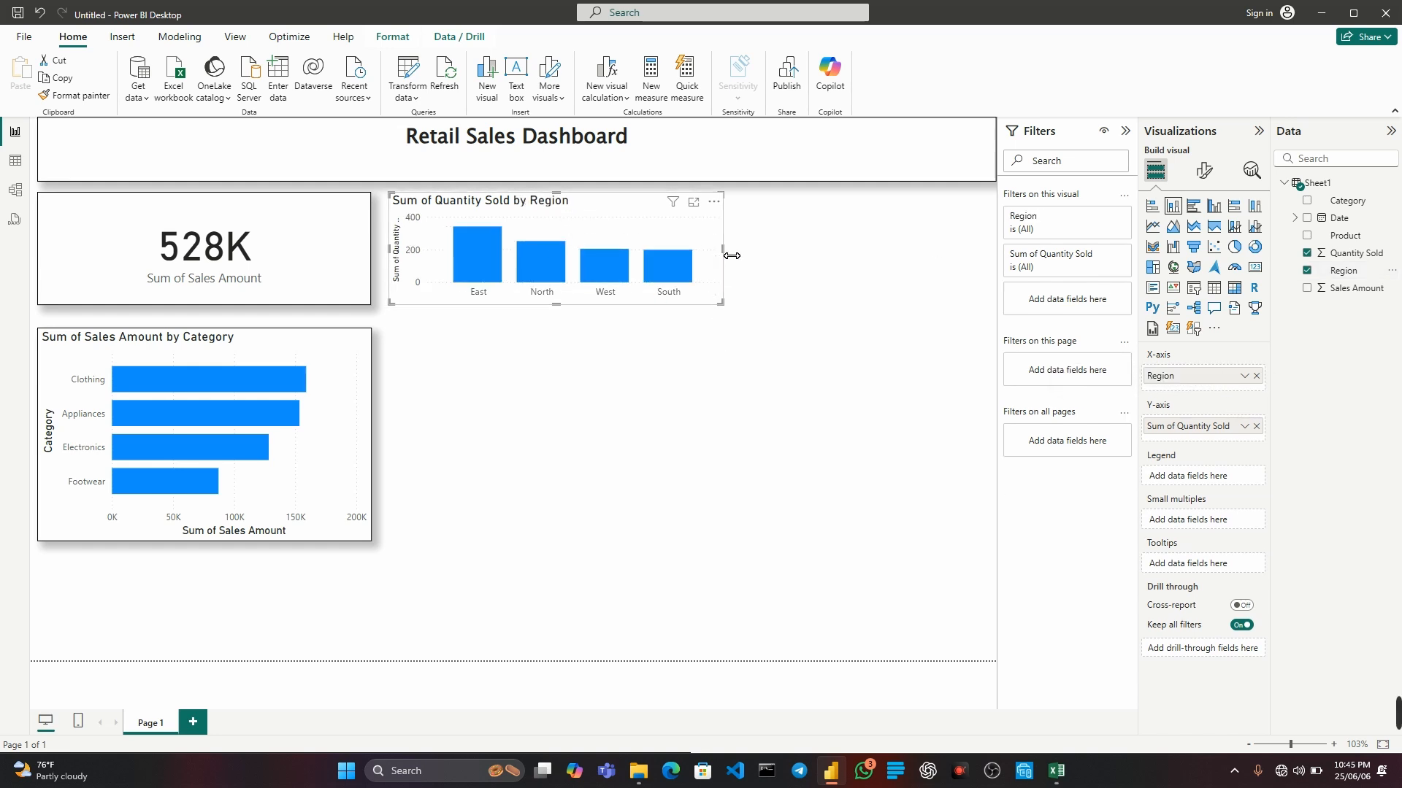
left_click_drag(731, 256, 777, 256)
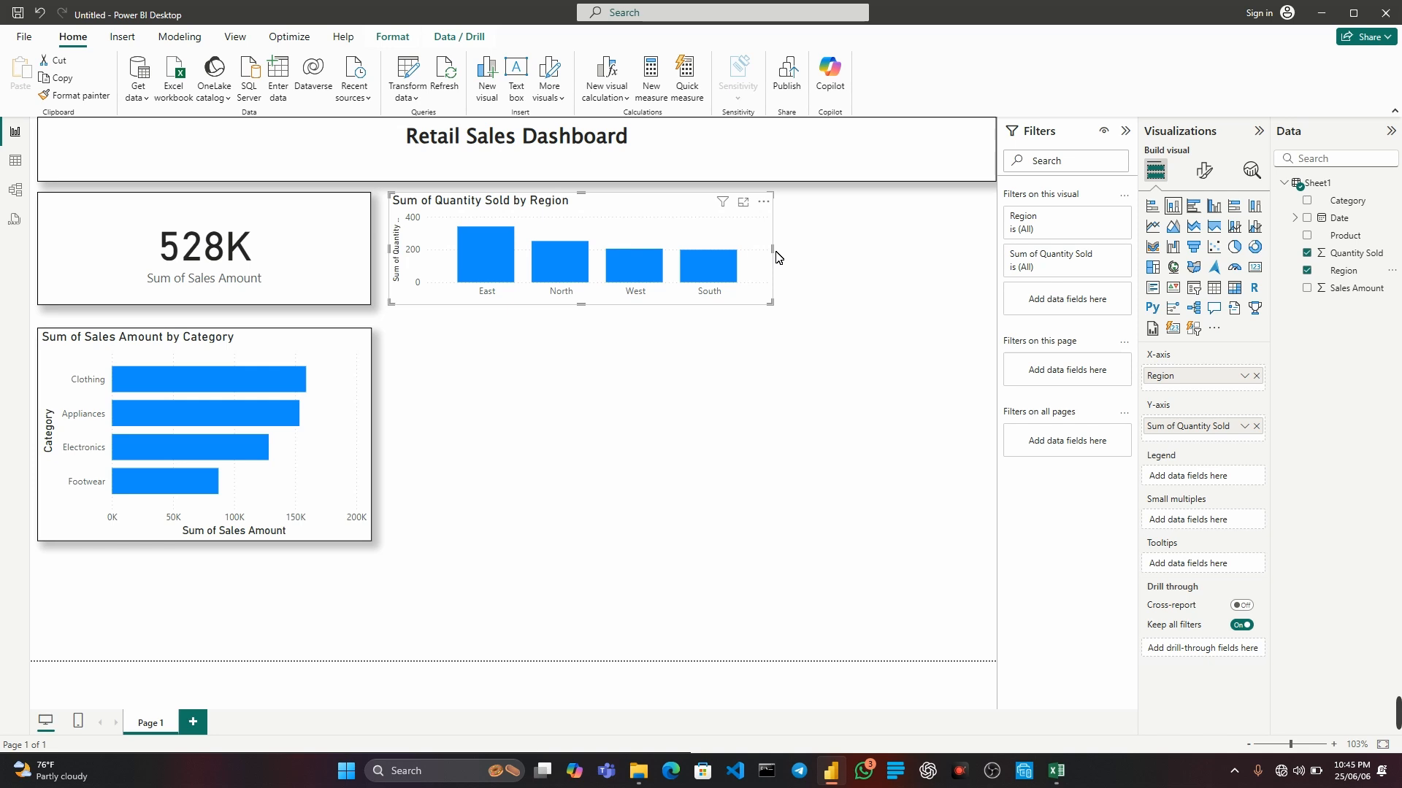
left_click(654, 412)
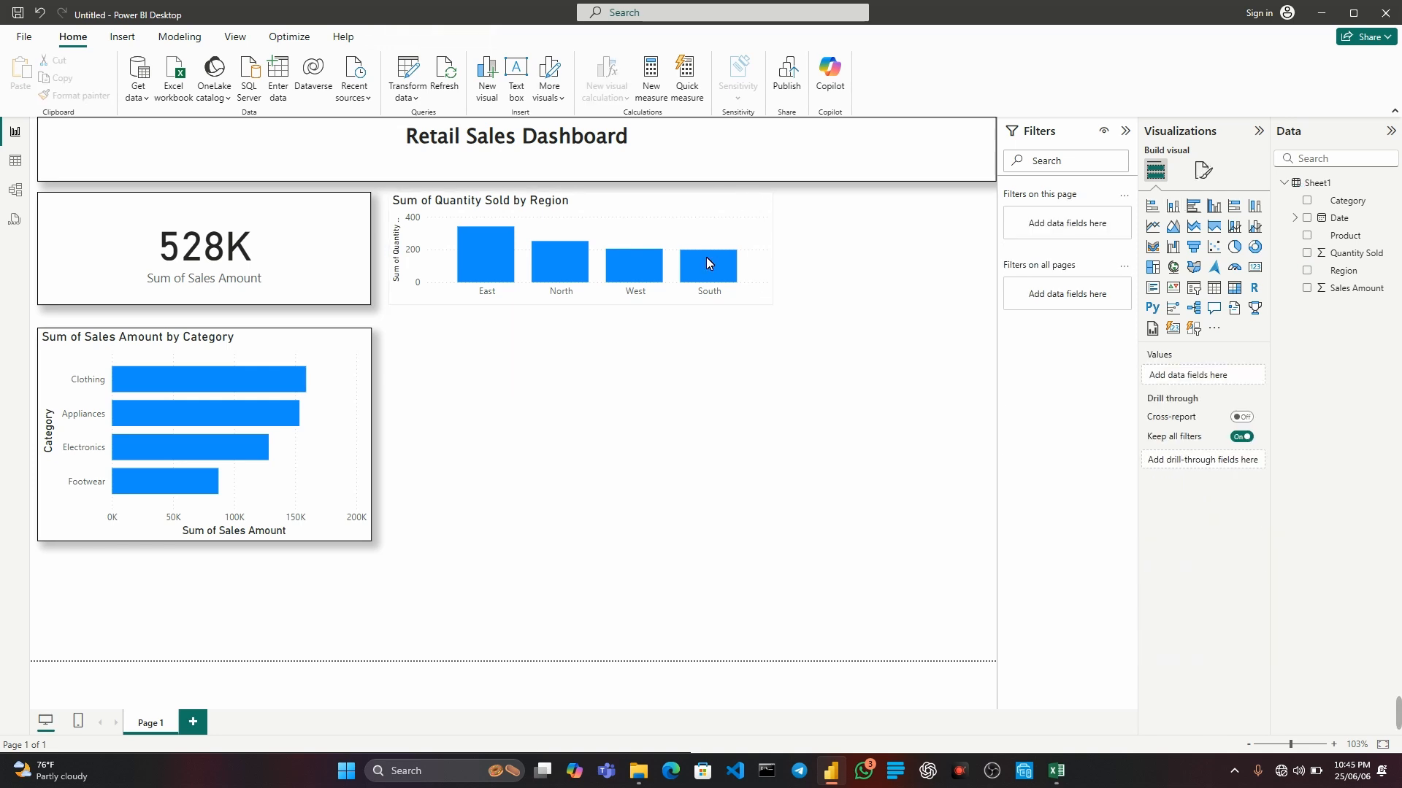
Turn on the visual border and the shadow for the Quantity Sold by Region column chart.
left_click(712, 230)
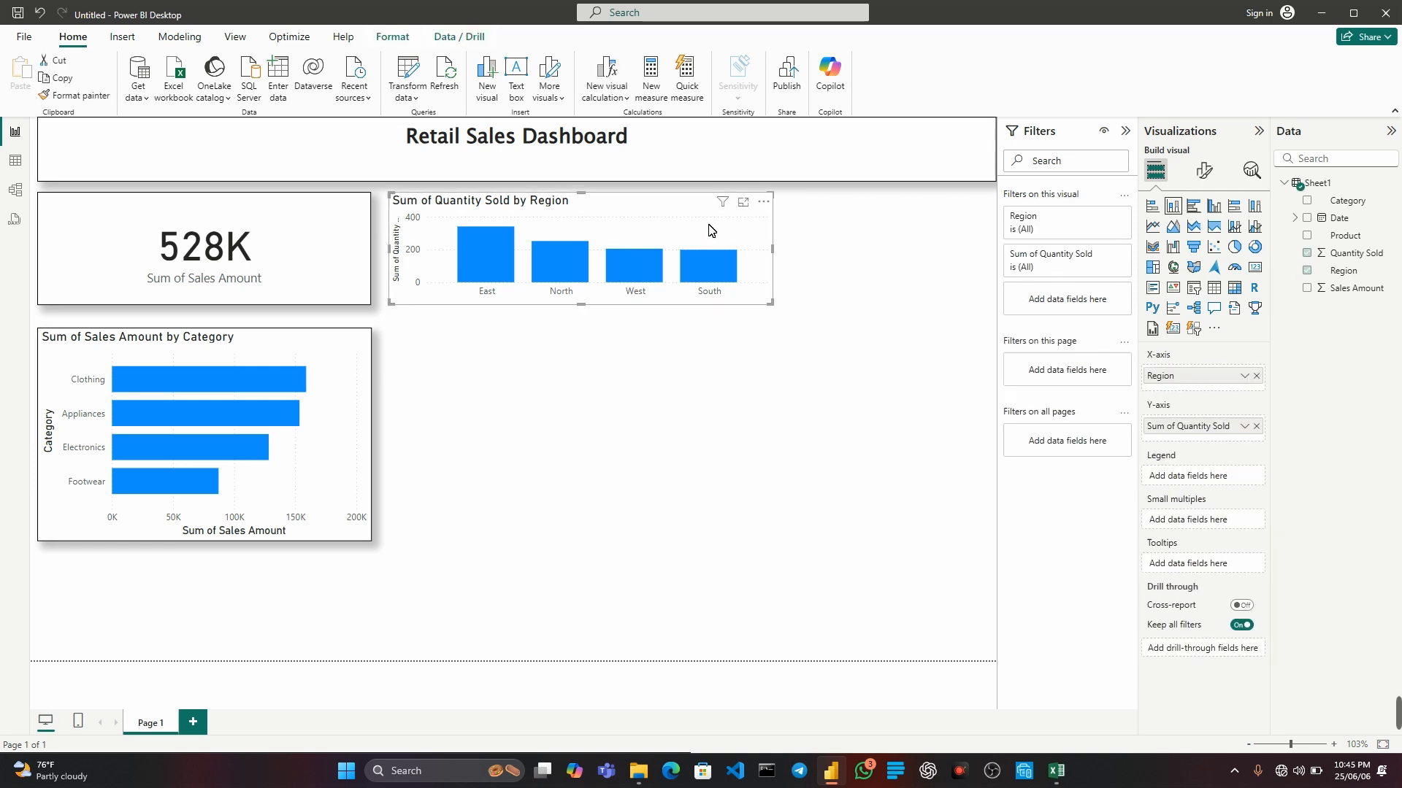
left_click(1203, 170)
left_click(1204, 235)
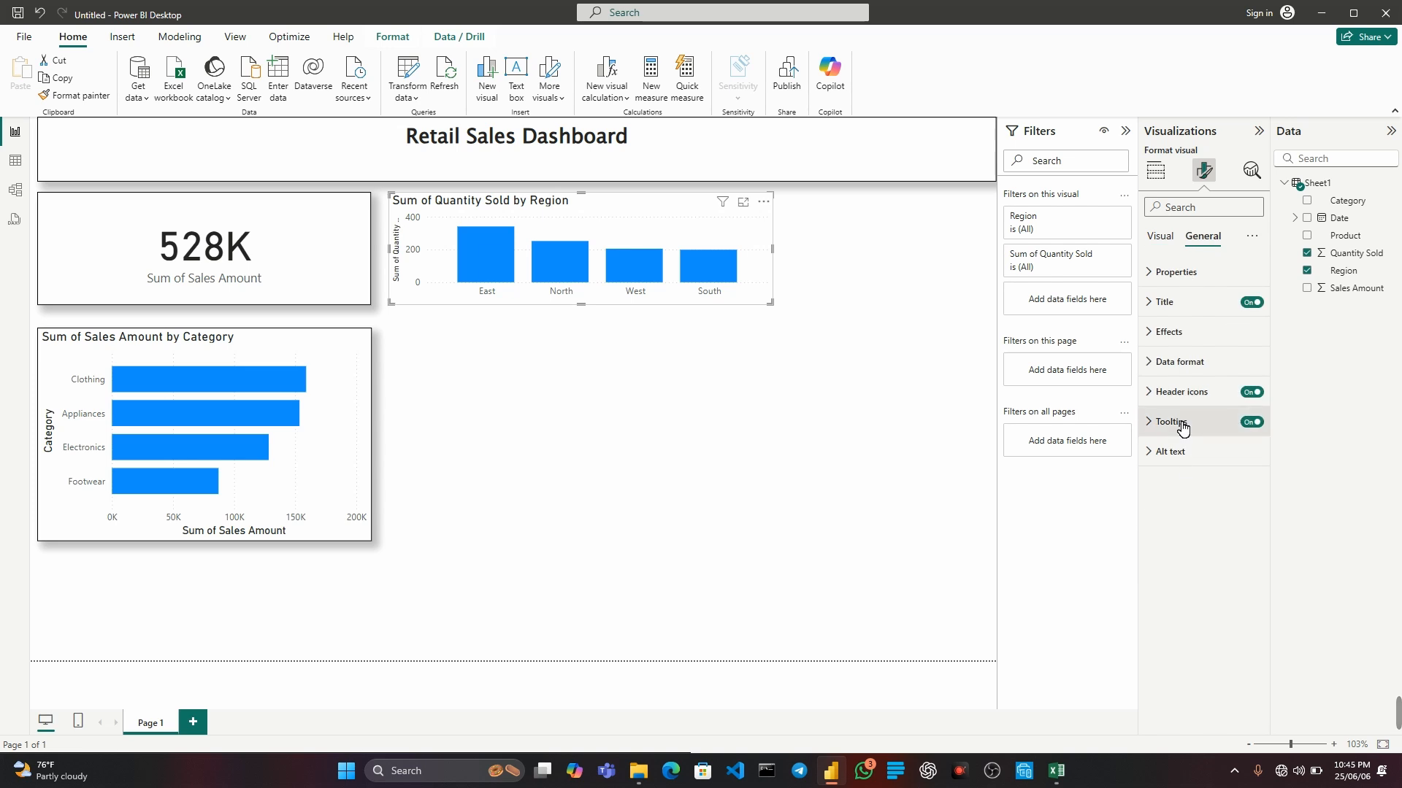
left_click(1171, 332)
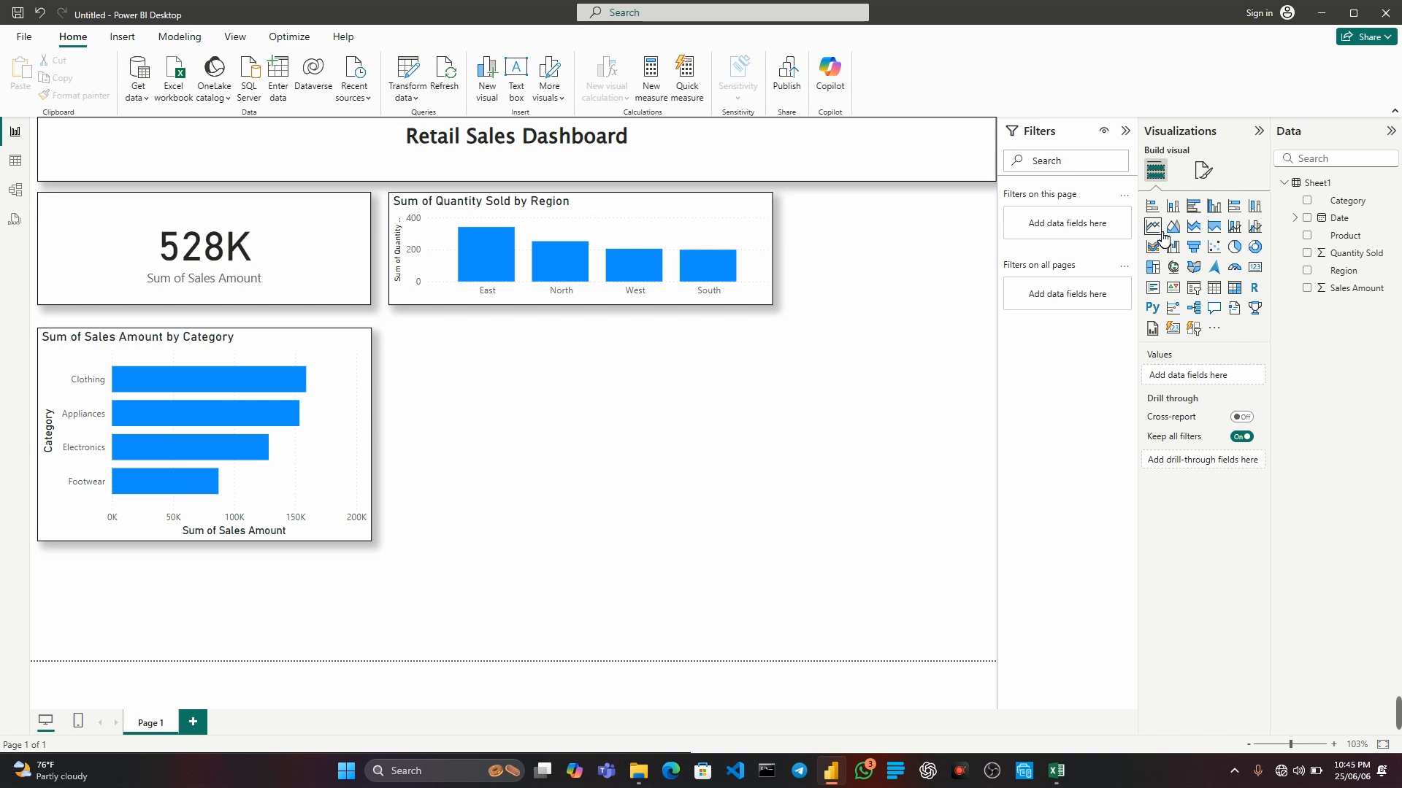
Add a line chart below the column chart, matching the bar chart's height and extending to the column chart's outer edge.
left_click(1160, 229)
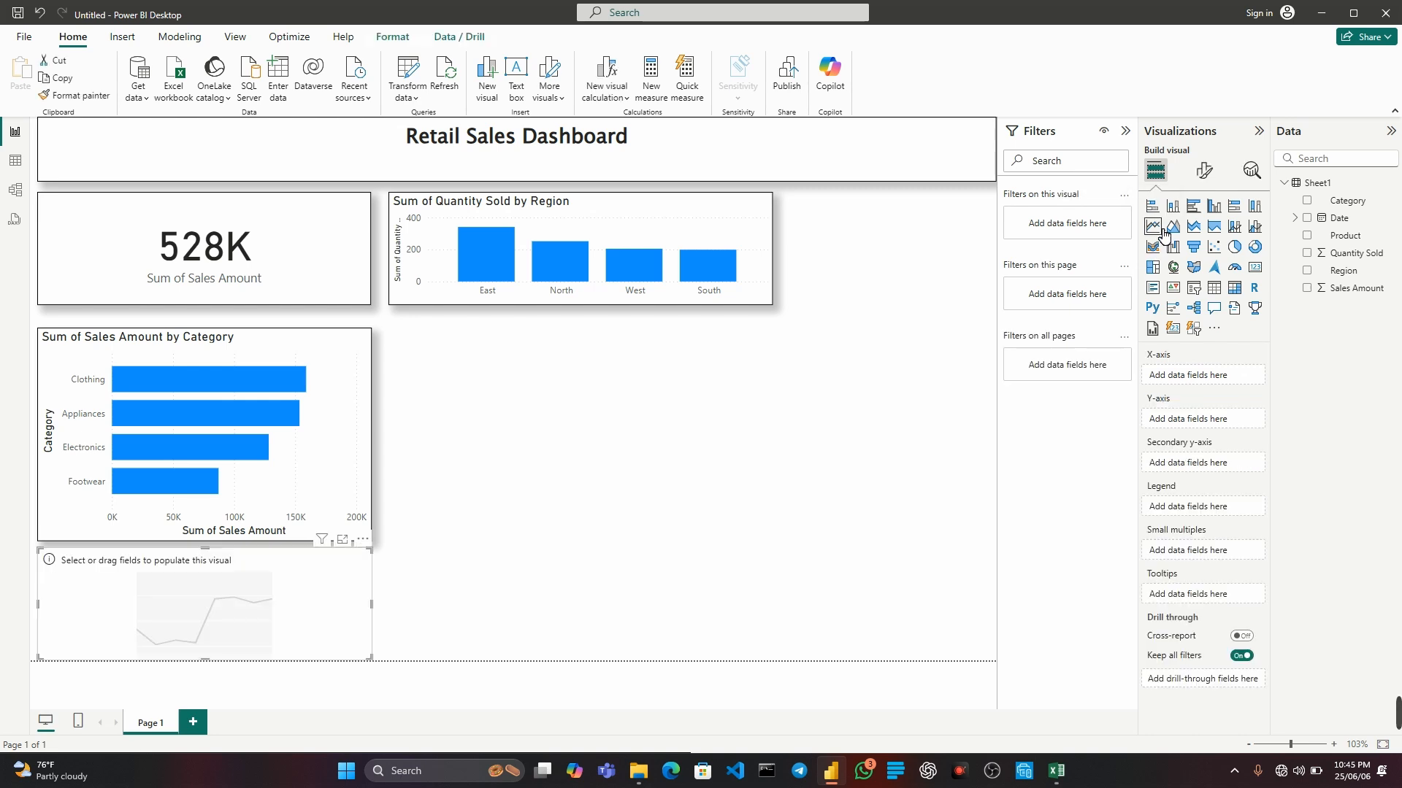
left_click_drag(213, 579, 554, 375)
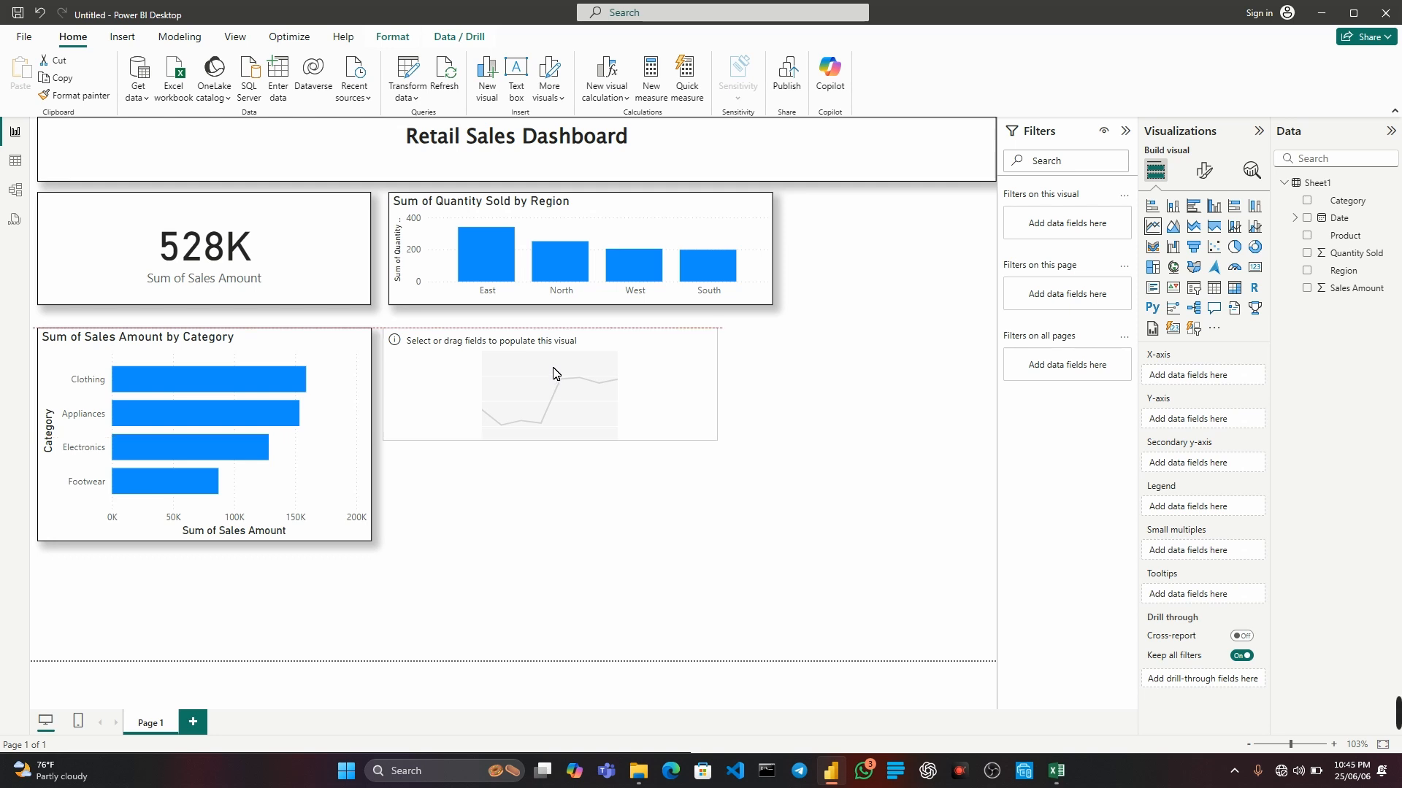
left_click_drag(550, 447, 553, 542)
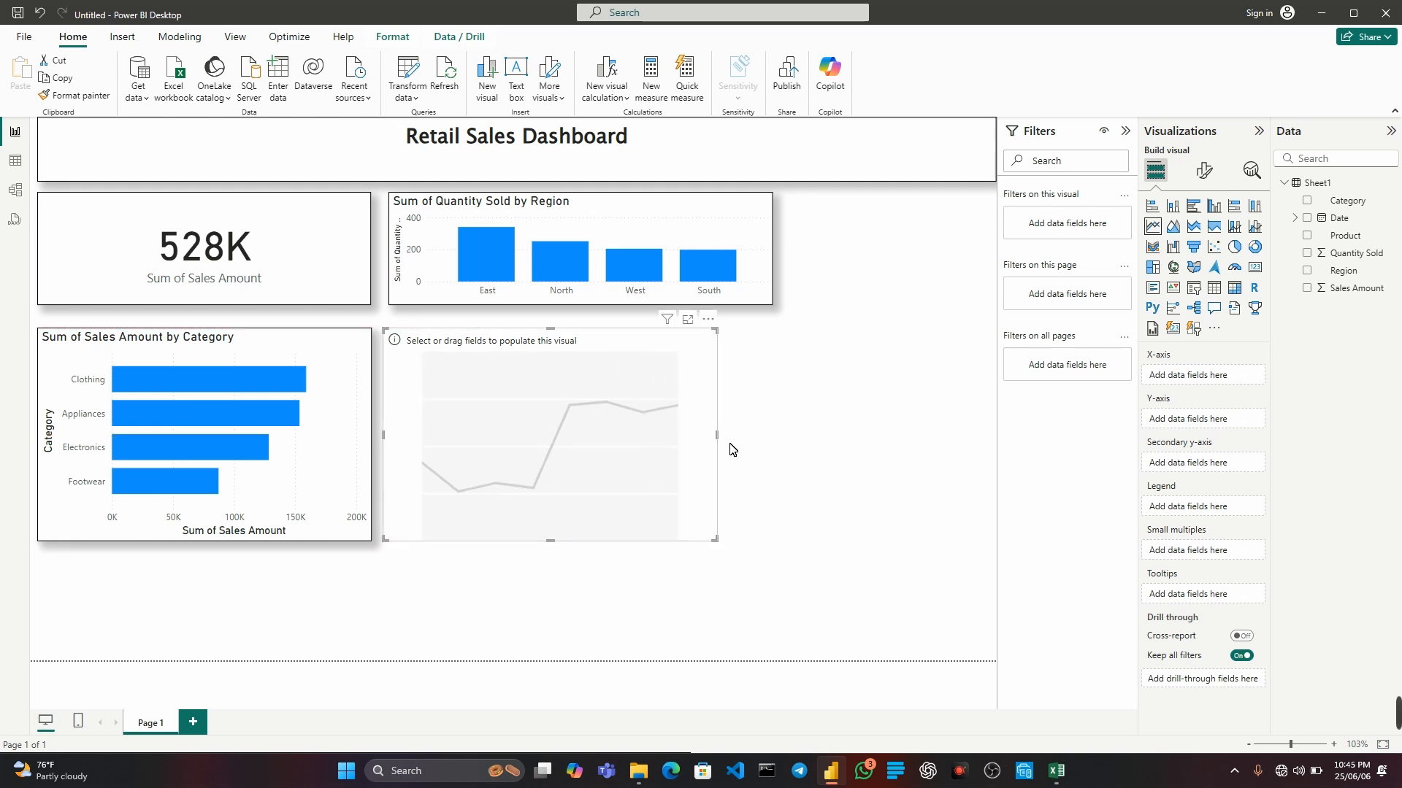
left_click_drag(716, 437, 772, 441)
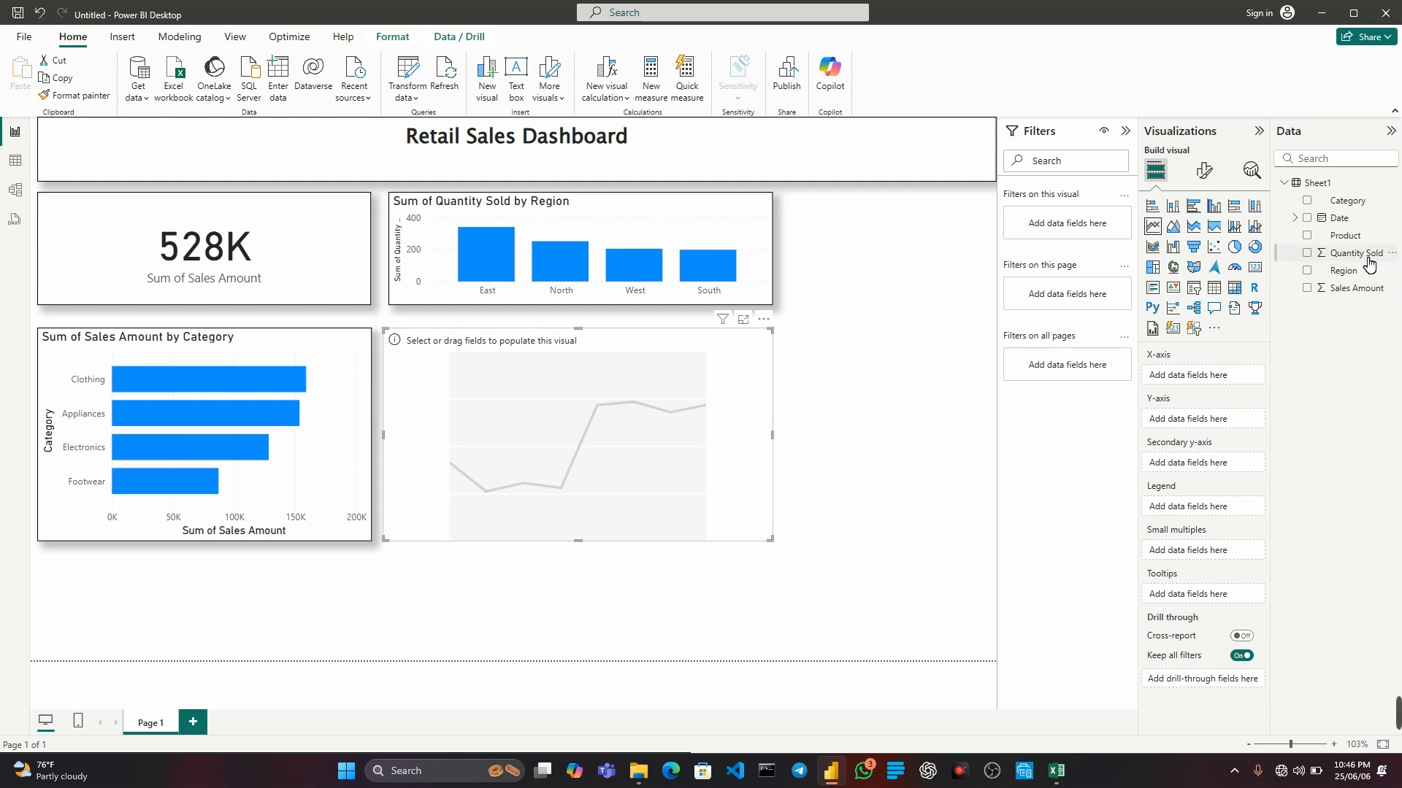
Plot Quantity Sold against Date in the line chart and turn on its visual border and shadow.
left_click_drag(1369, 263, 587, 443)
left_click_drag(588, 443, 590, 446)
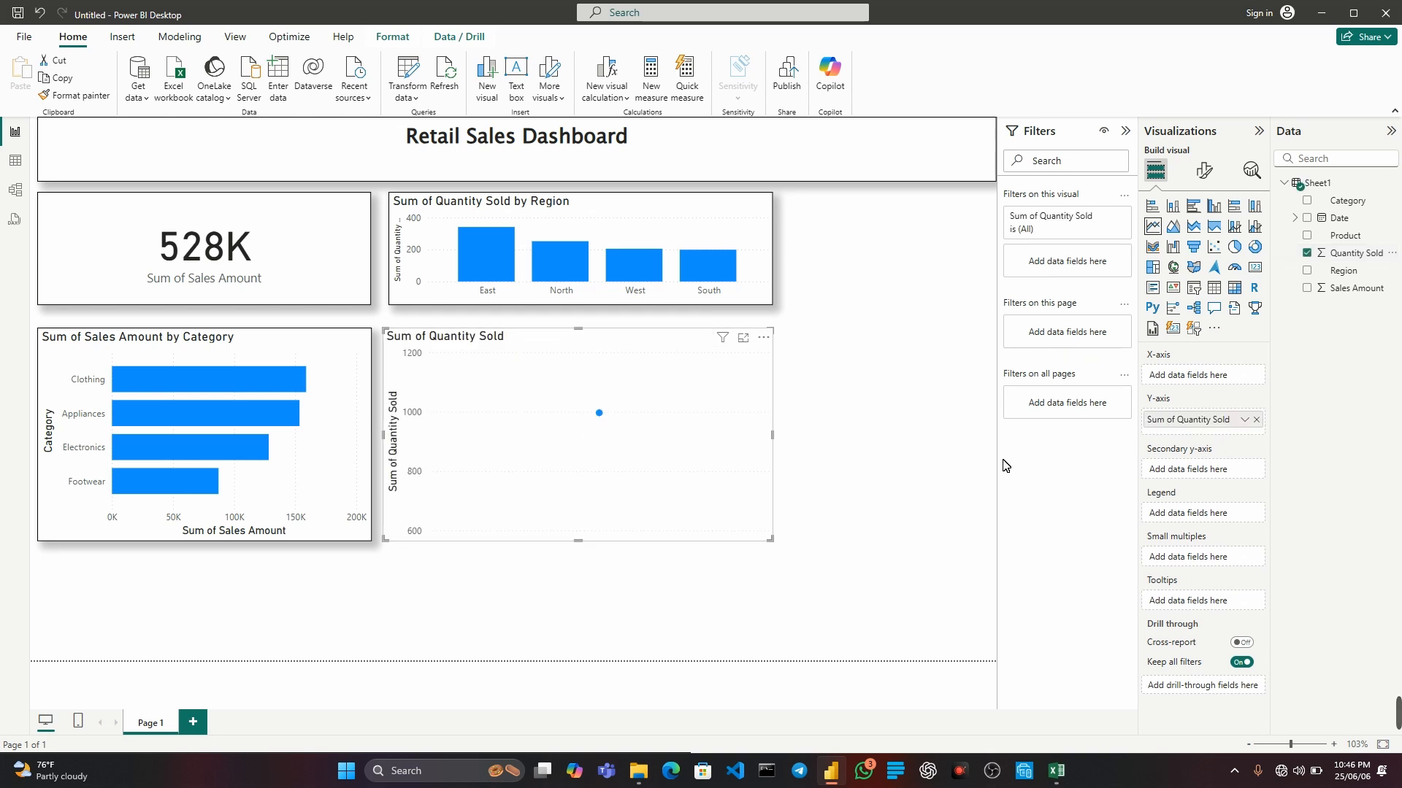
left_click_drag(1345, 219, 1223, 381)
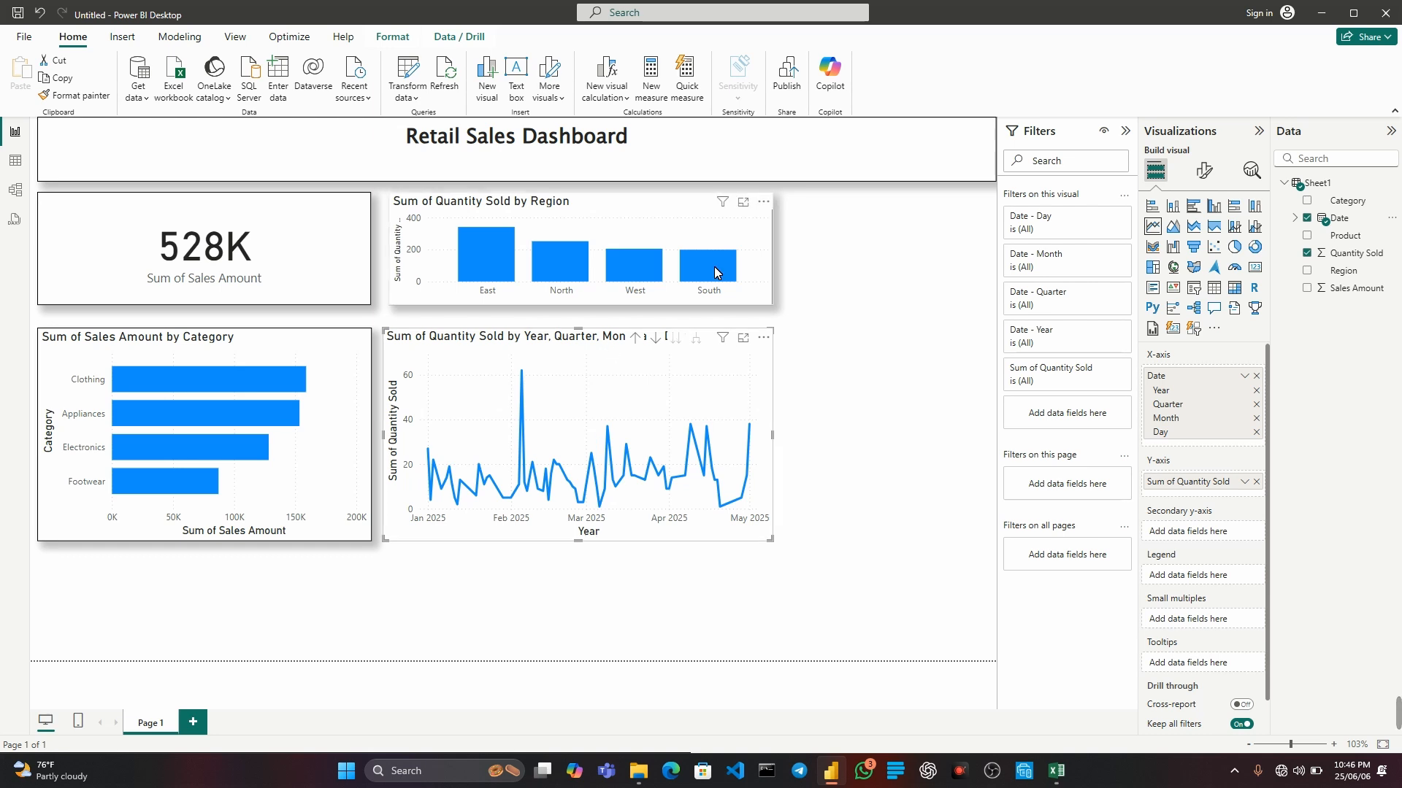
left_click(1204, 170)
left_click(1205, 239)
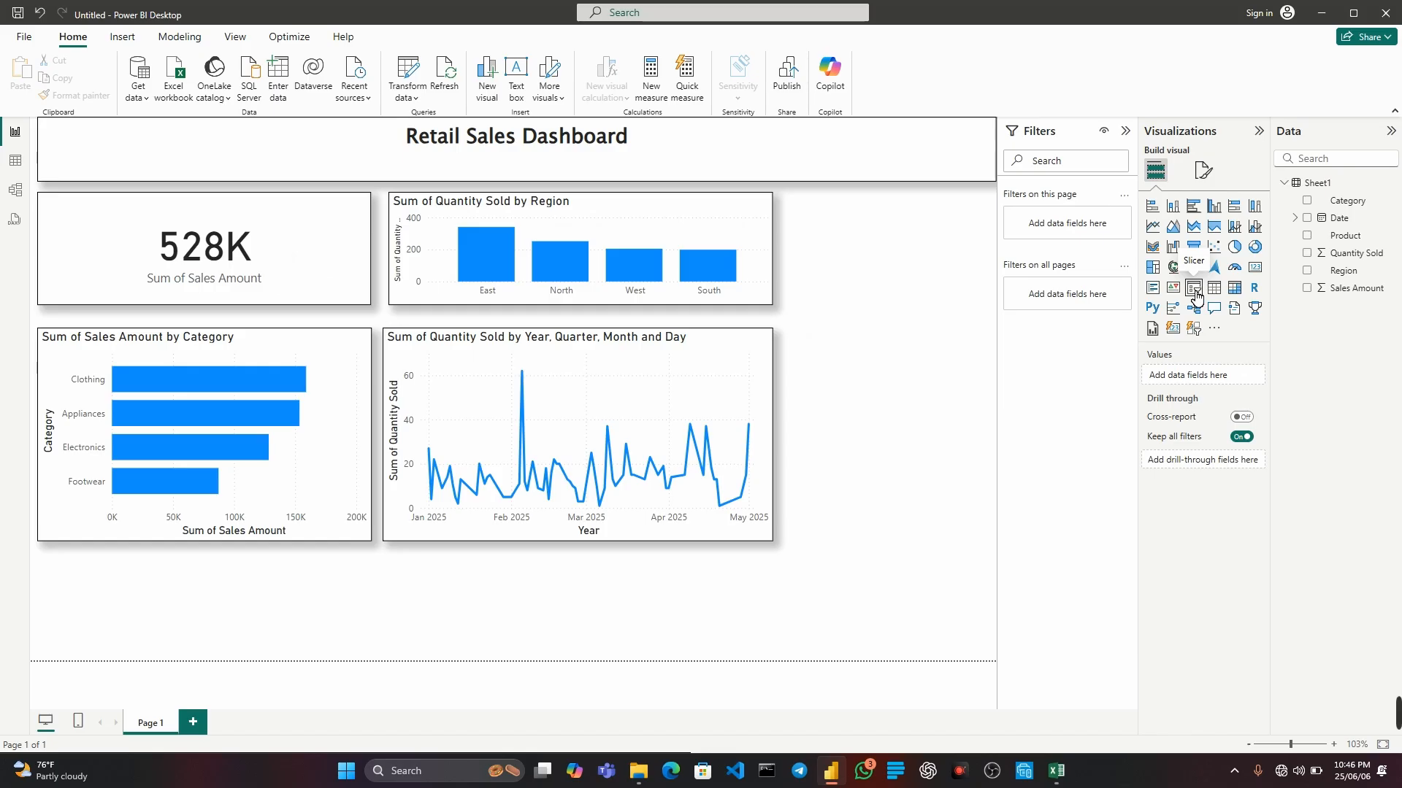
Add a Category slicer, narrowed to fit the free space beside the column chart and aligned with its upper edge.
left_click(1194, 292)
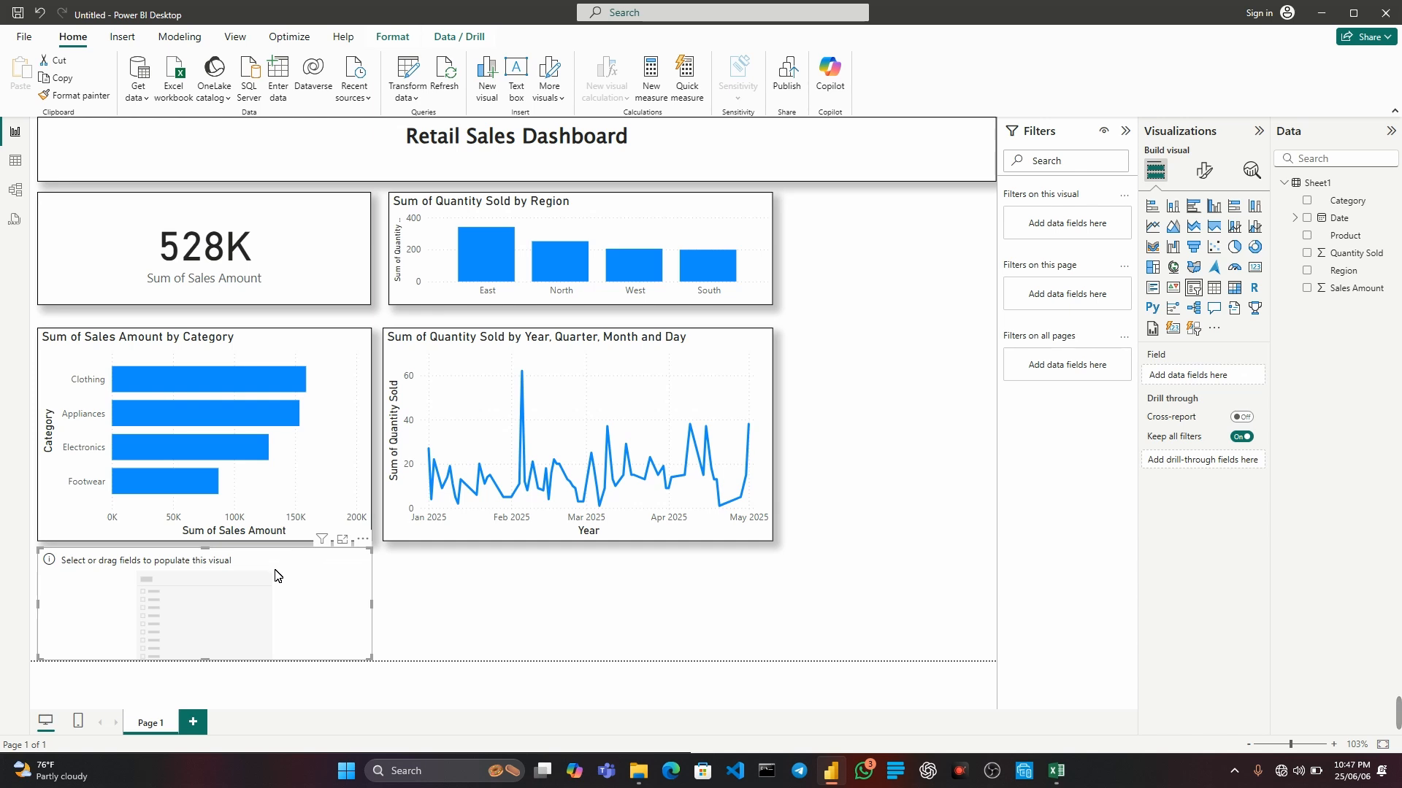
left_click_drag(287, 571, 890, 231)
left_click_drag(664, 259, 791, 249)
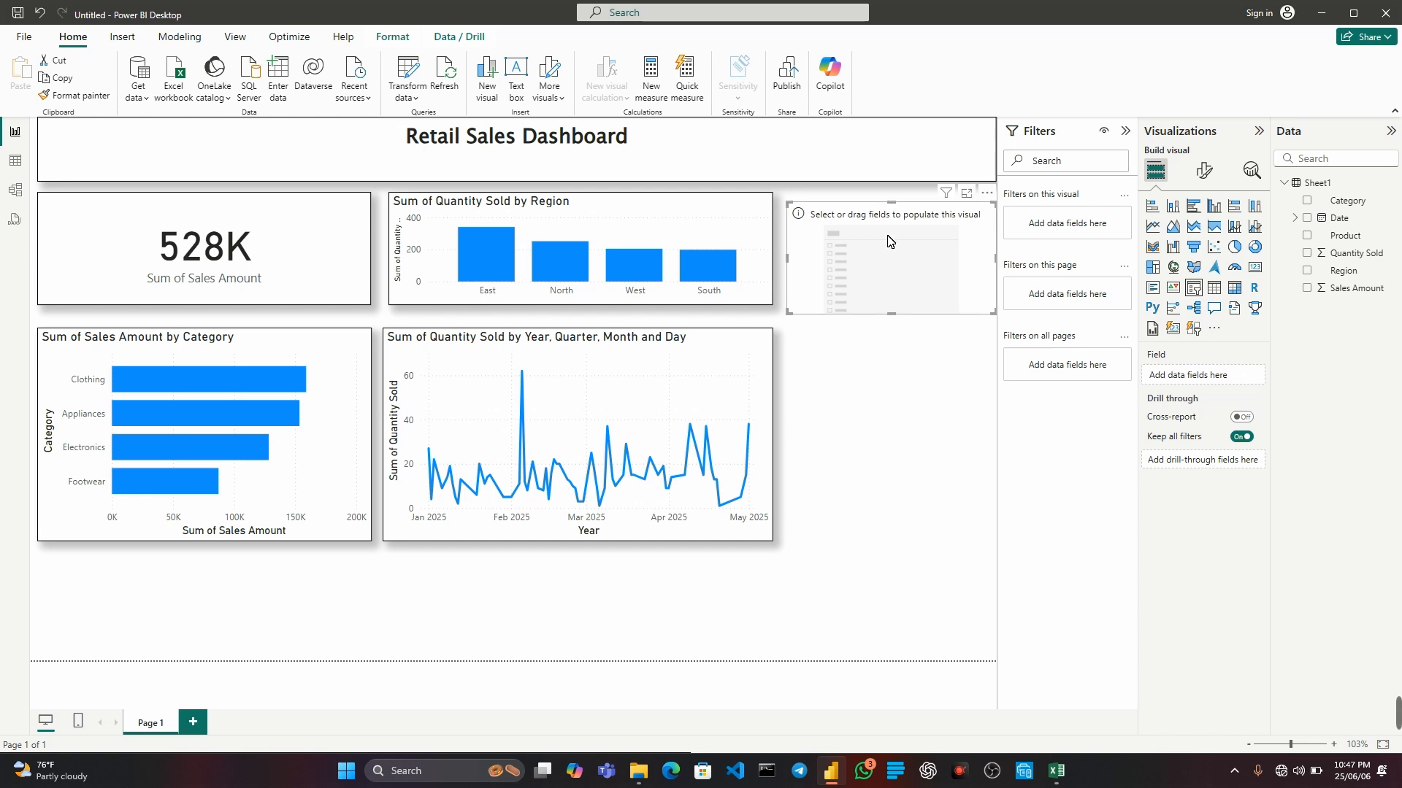
left_click_drag(890, 239, 889, 229)
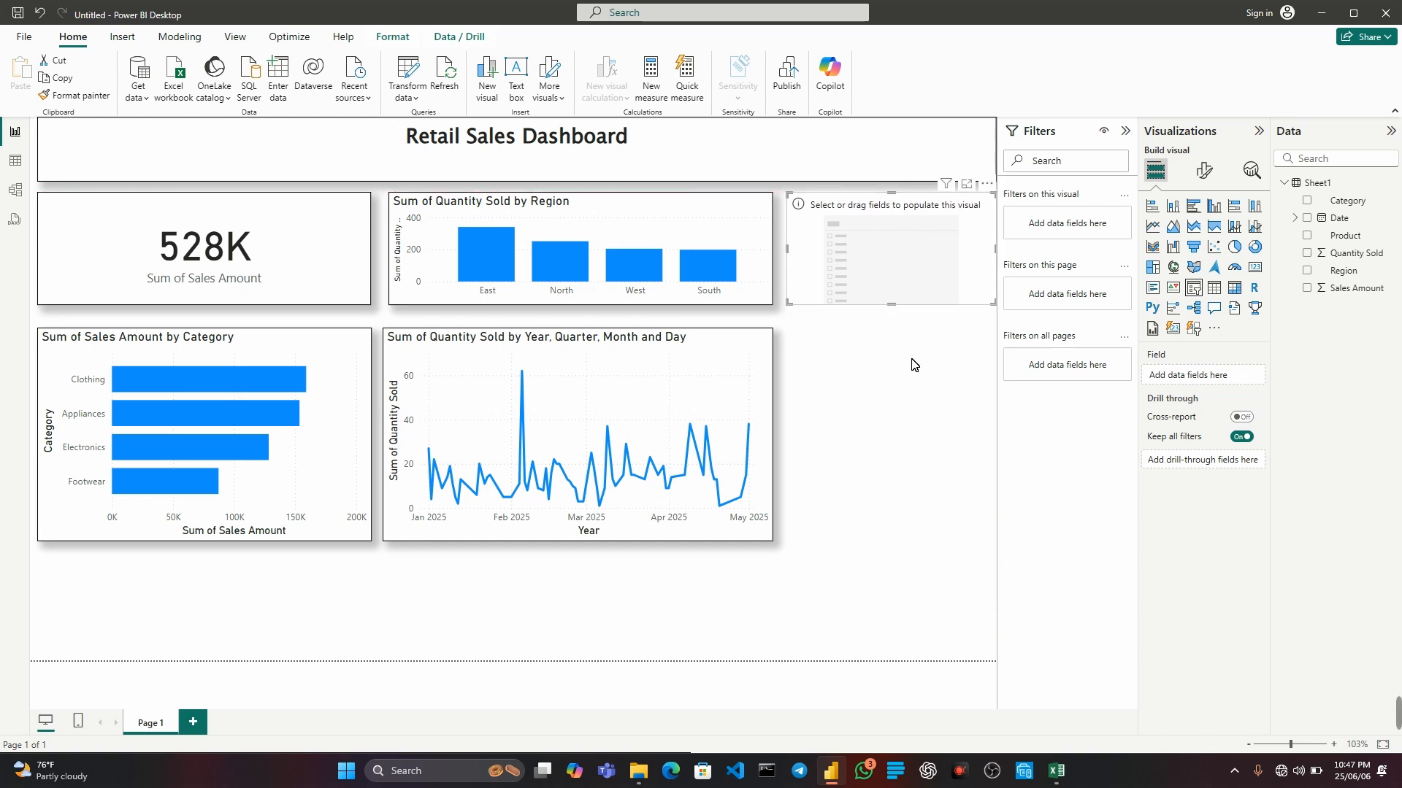
left_click(1307, 202)
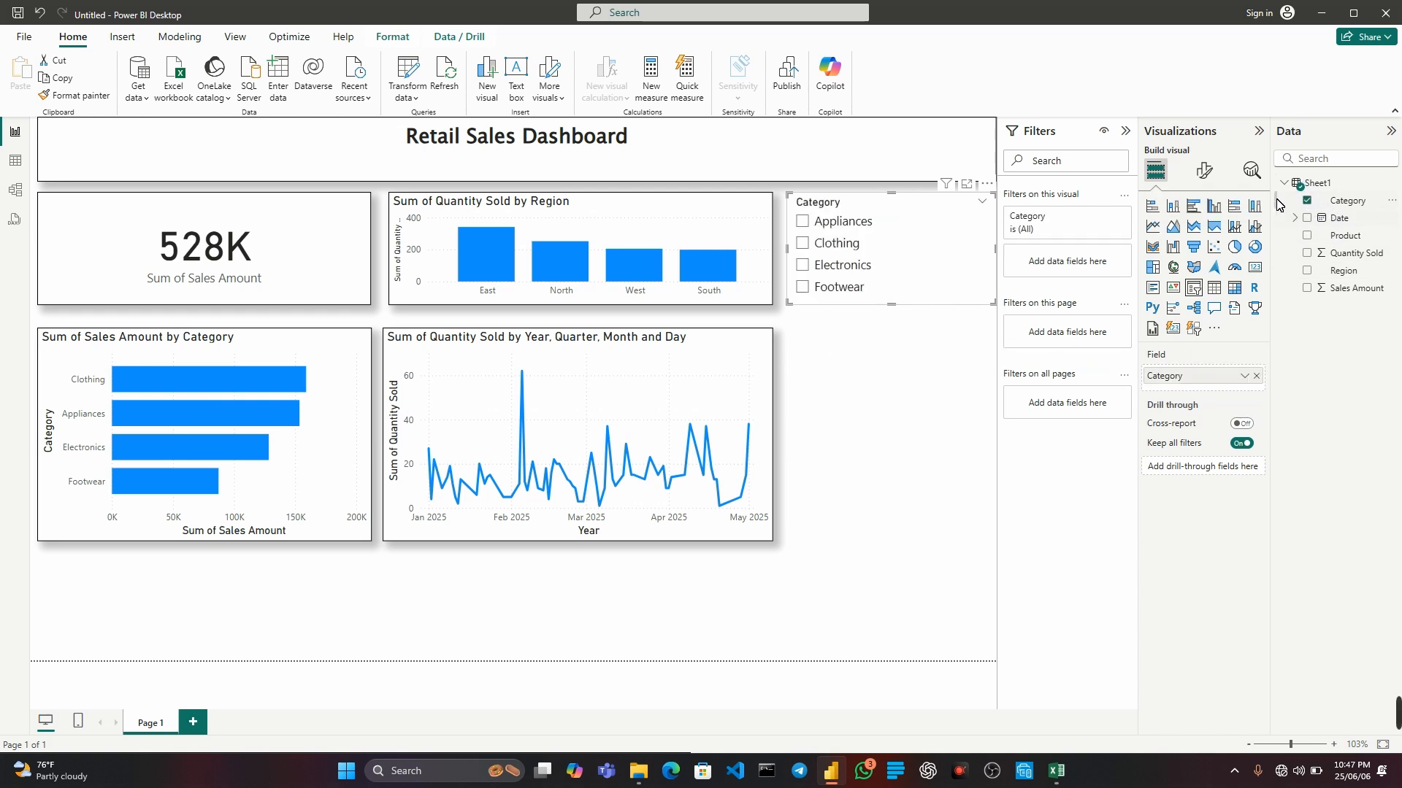
Turn on the visual border and the shadow for the Category slicer.
left_click(1204, 170)
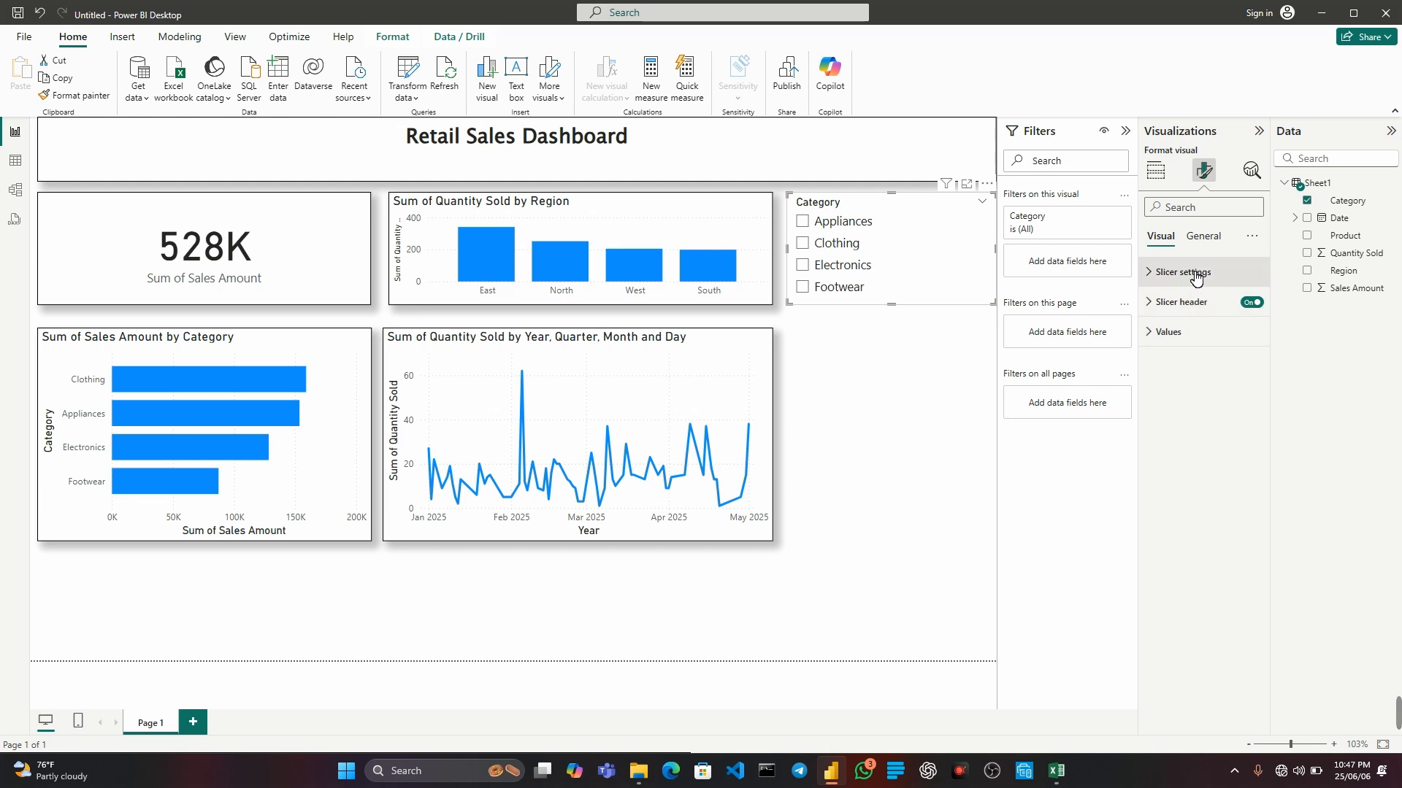
left_click(1202, 236)
left_click(1169, 332)
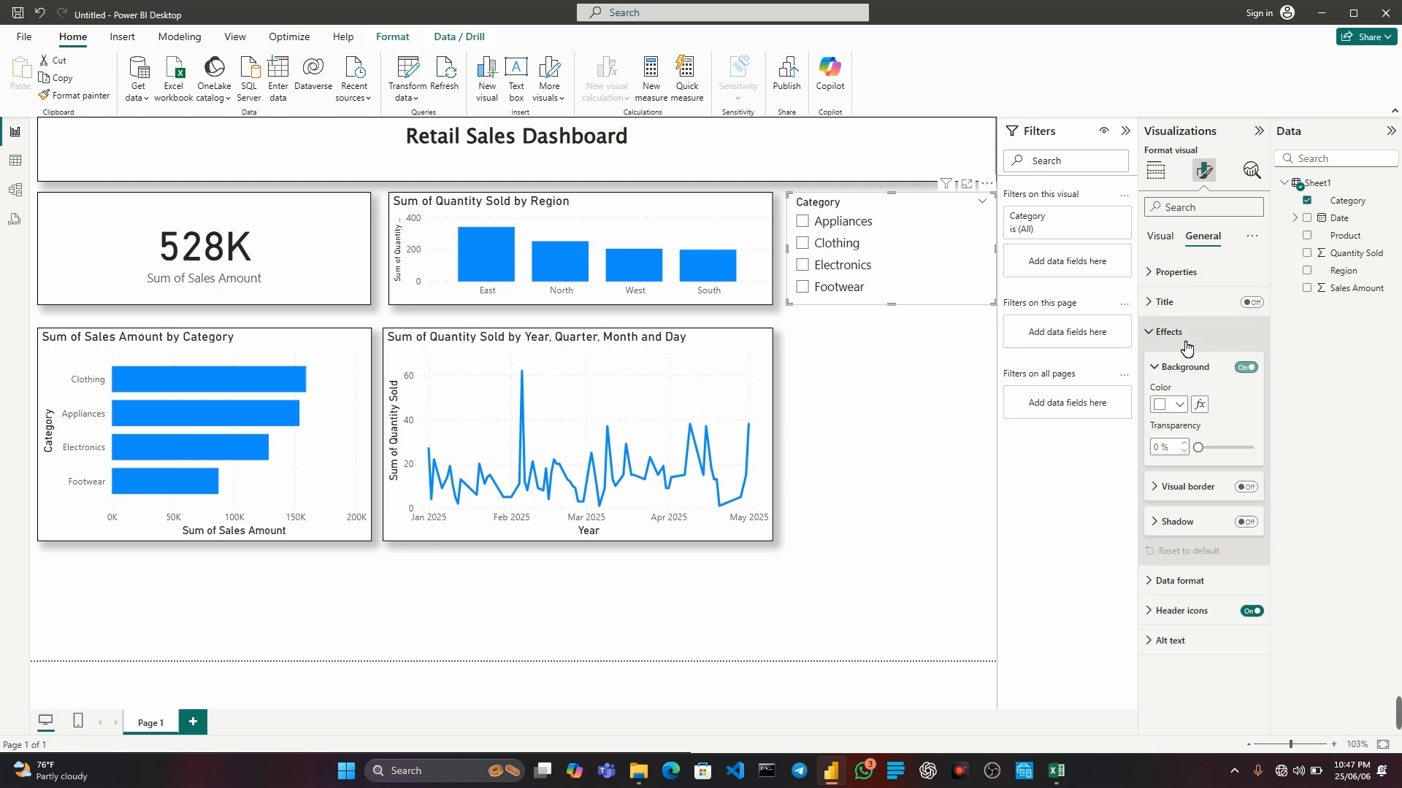
left_click(1245, 487)
left_click(1246, 522)
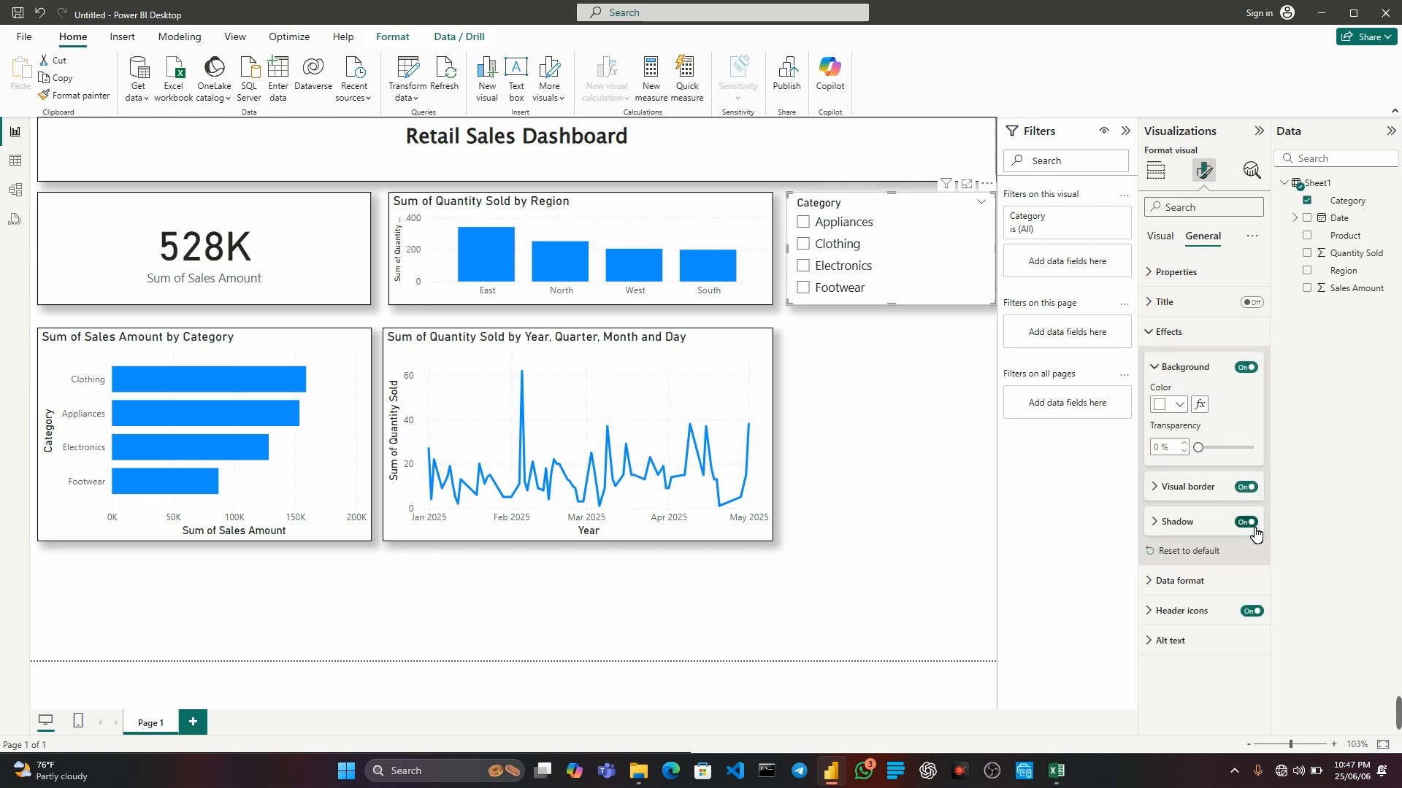
left_click(861, 387)
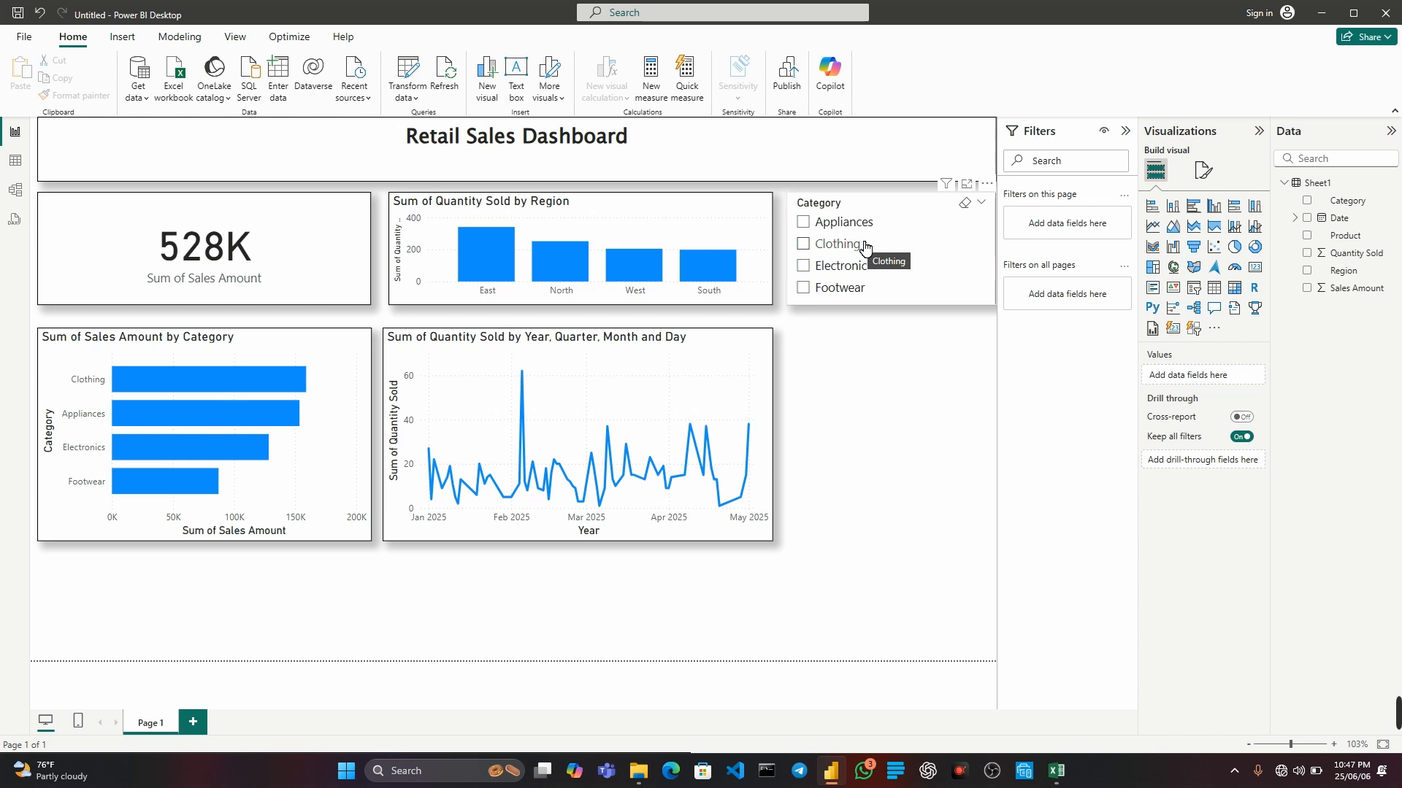
Duplicate the Category slicer and place the copy beside the line chart, aligned with the chart's lower edge.
left_click(888, 212)
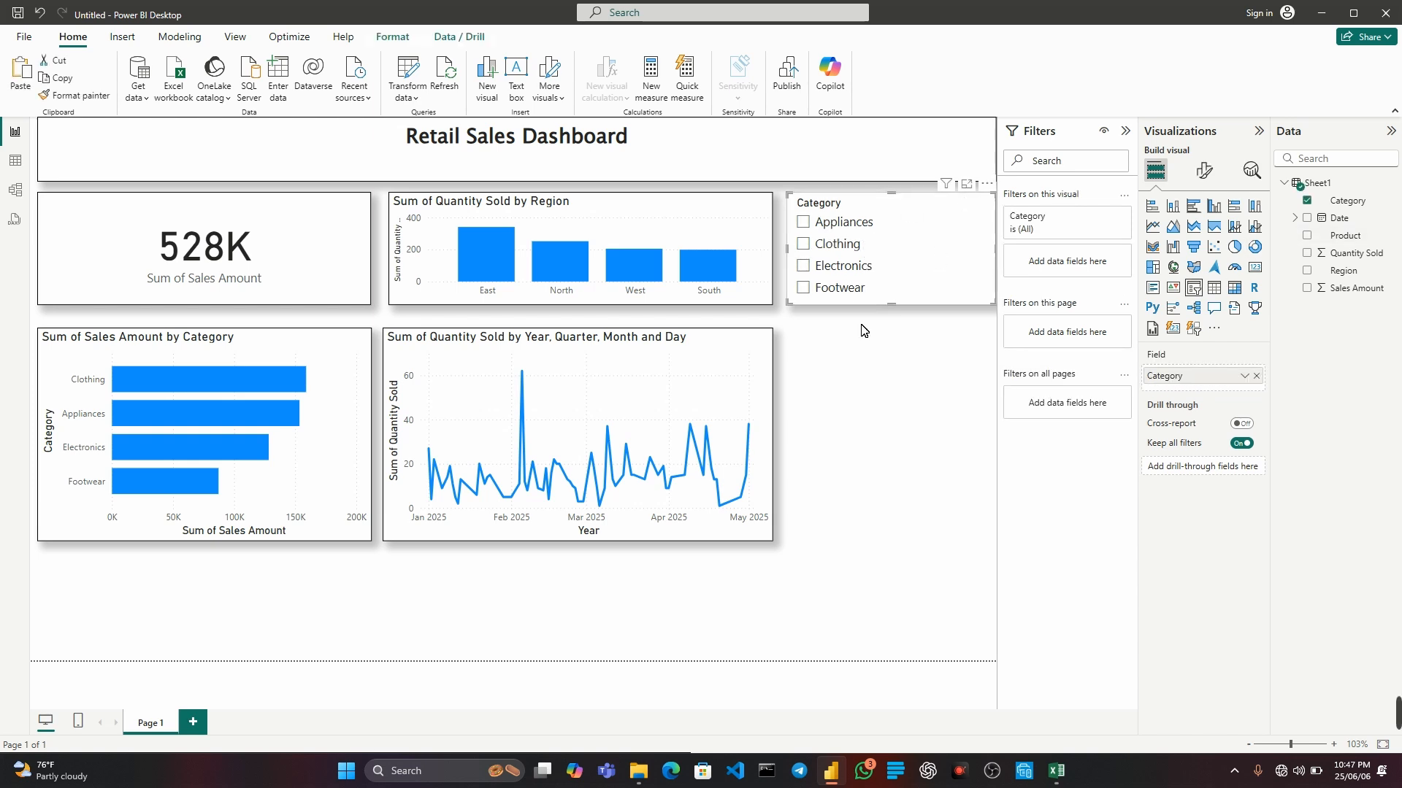
left_click(843, 383)
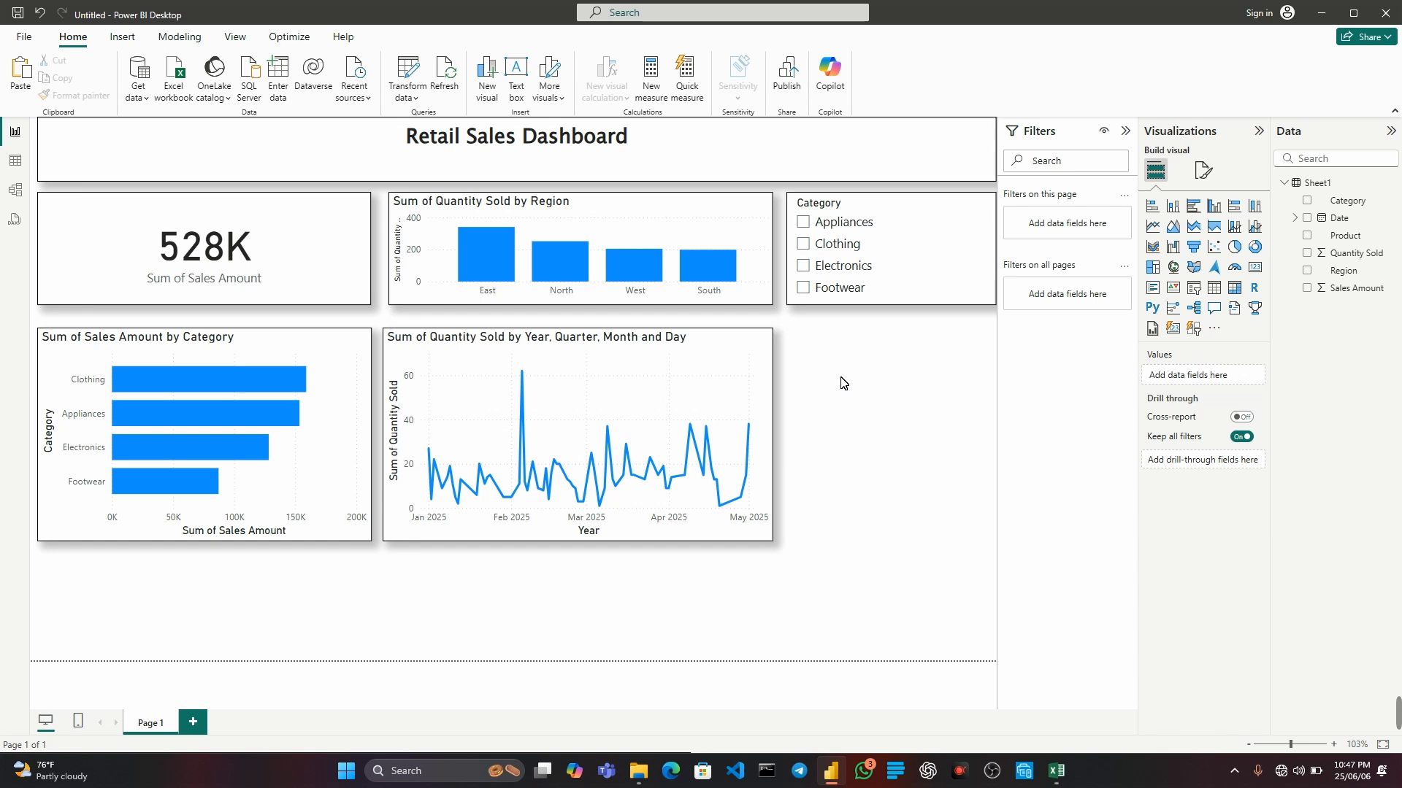
key("ctrl+v")
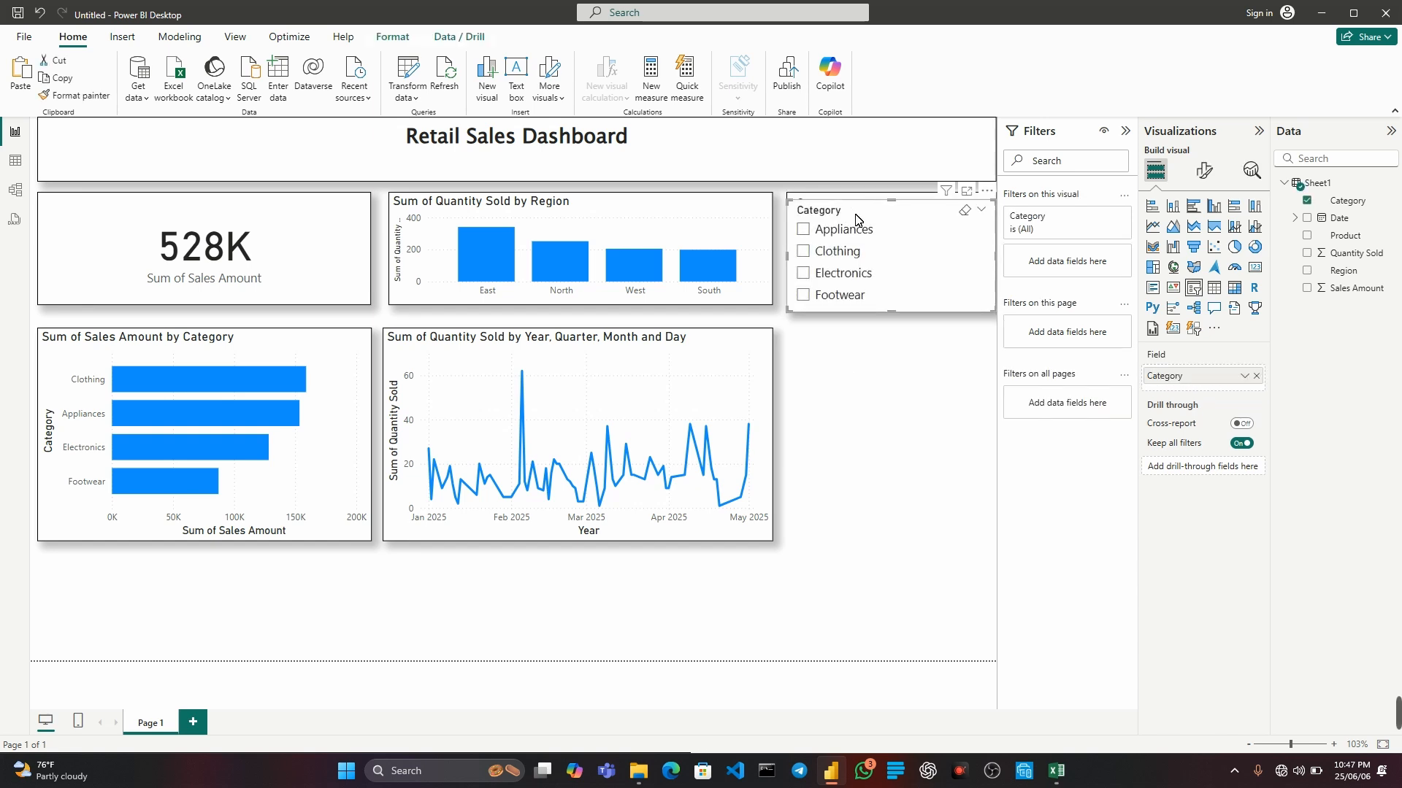
left_click_drag(857, 219, 848, 449)
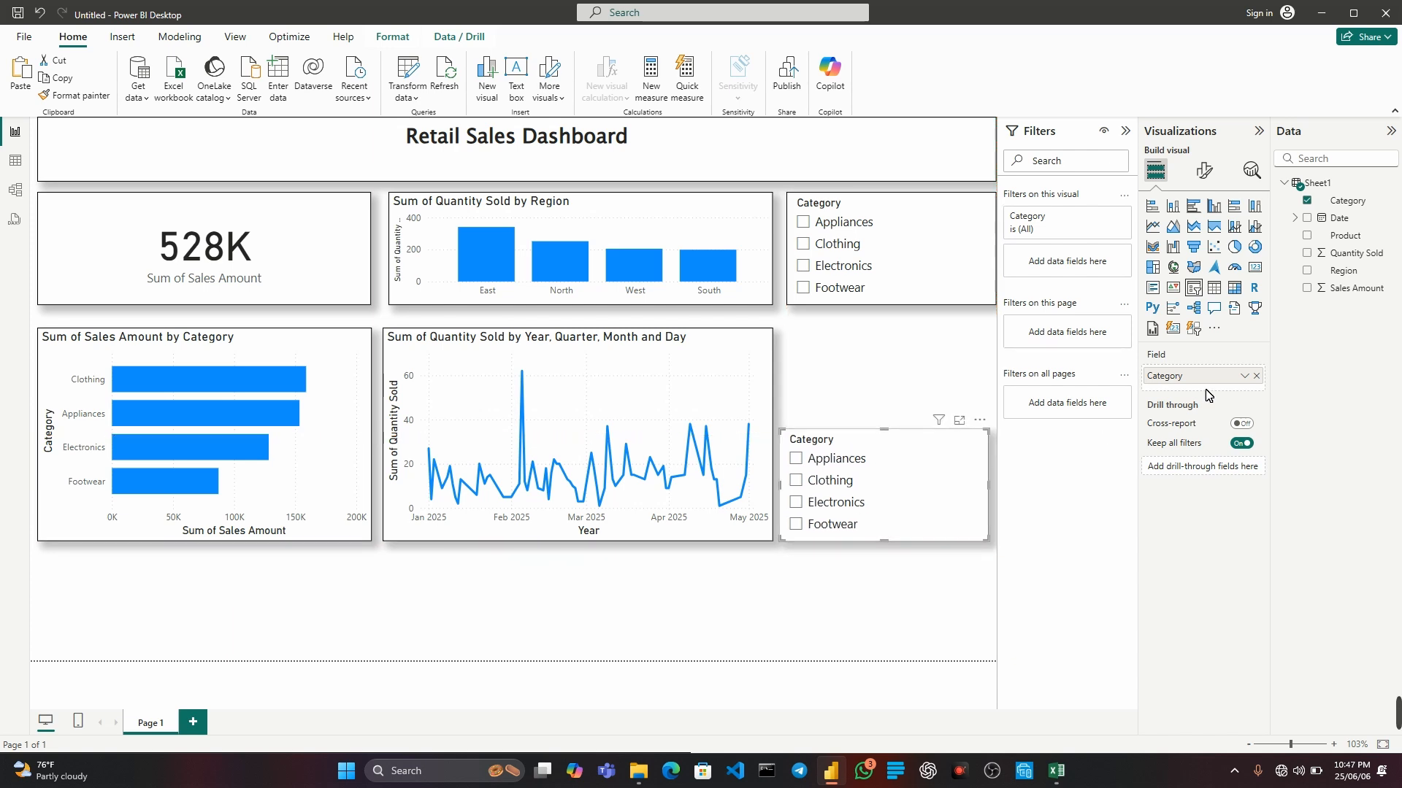
Replace the Category field with Region in the duplicated slicer.
left_click(1314, 207)
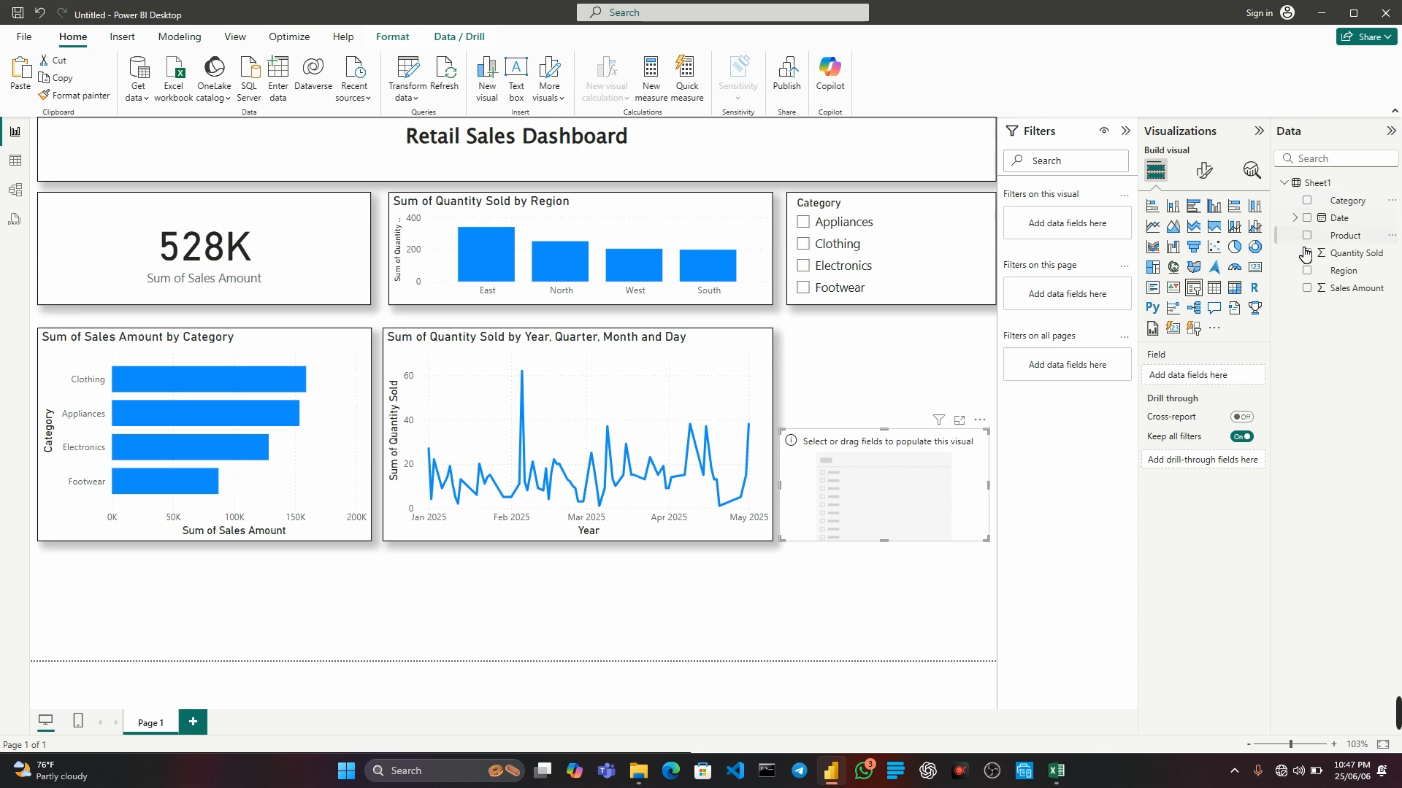
left_click(1313, 272)
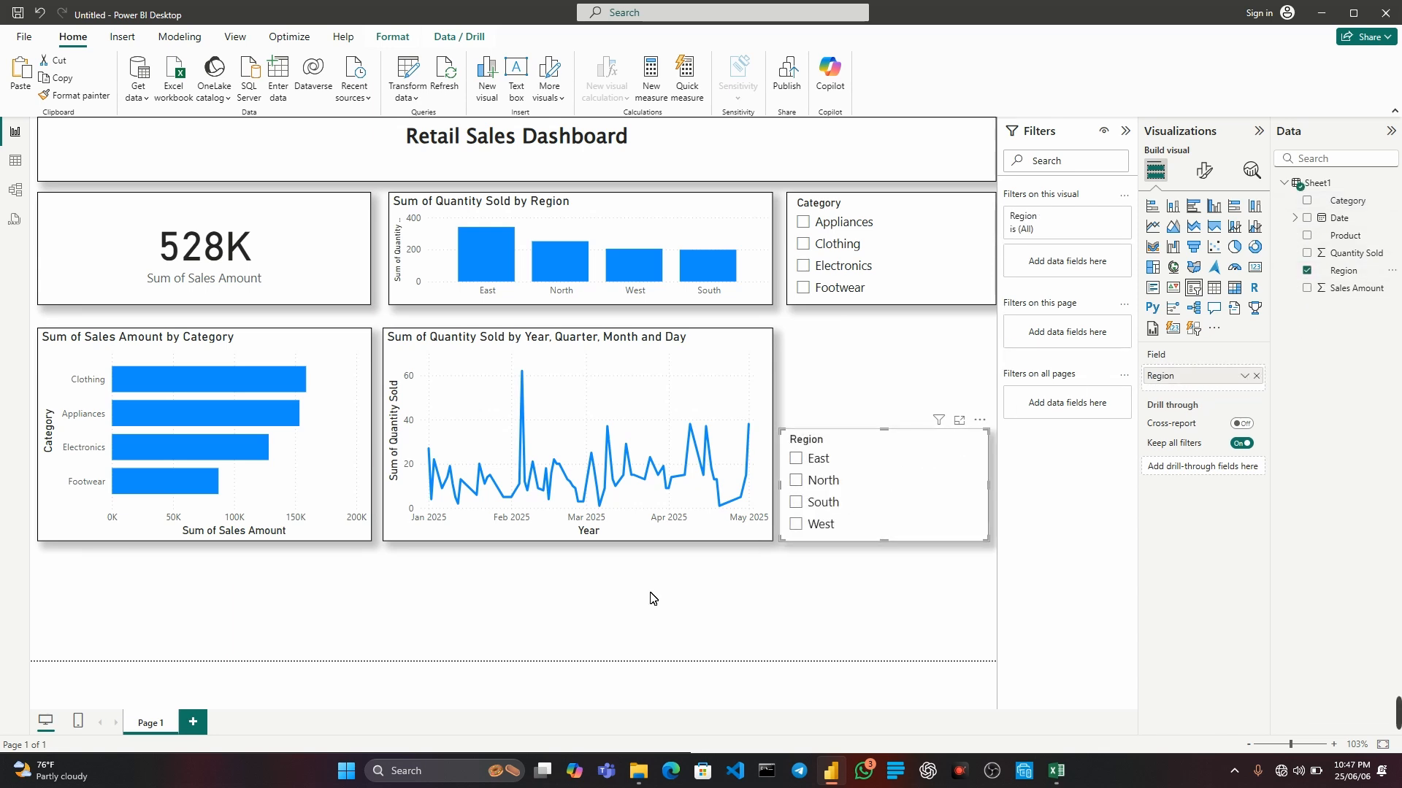
left_click(689, 606)
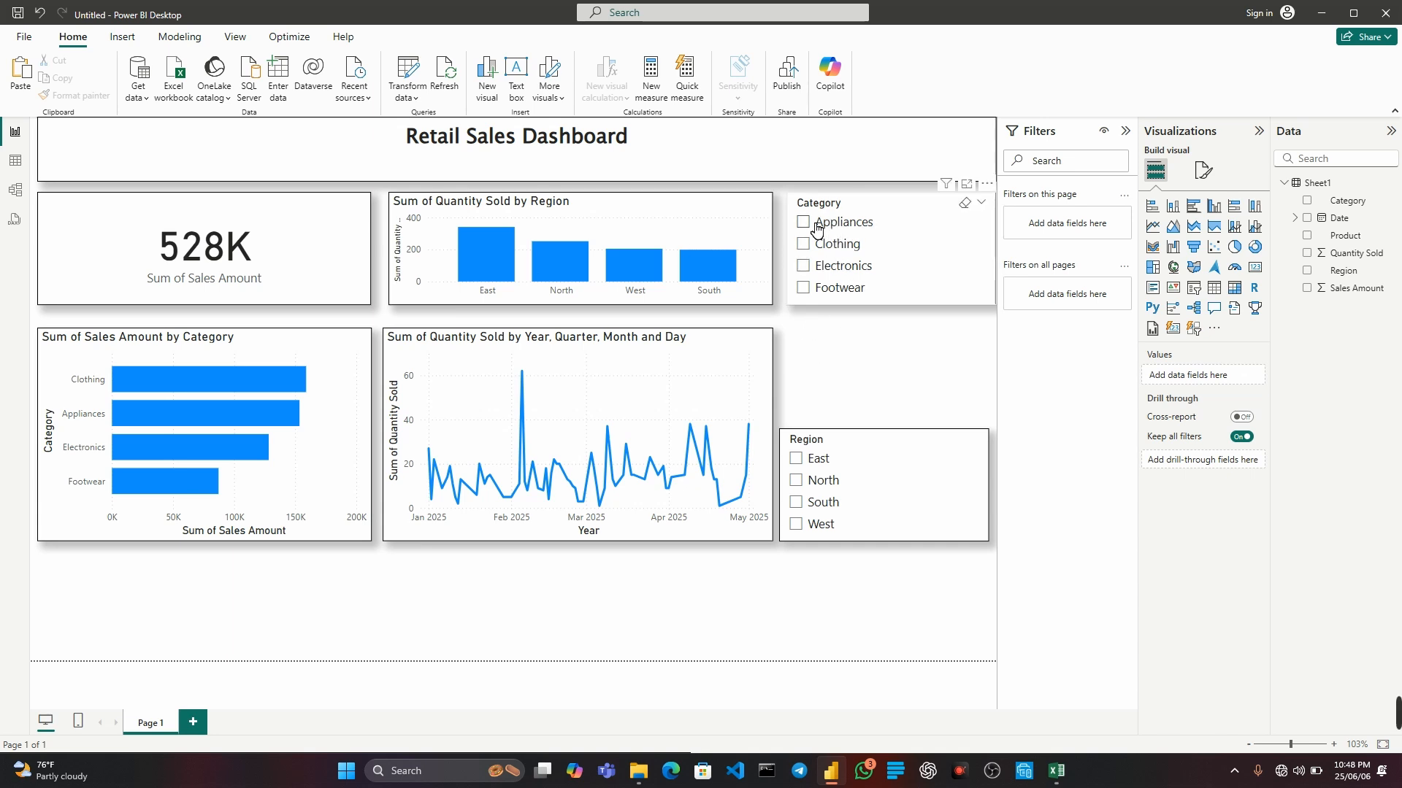
Test the slicers by filtering the dashboard to Clothing plus the West region and separately to Footwear, clearing the selections after each test.
left_click(806, 248)
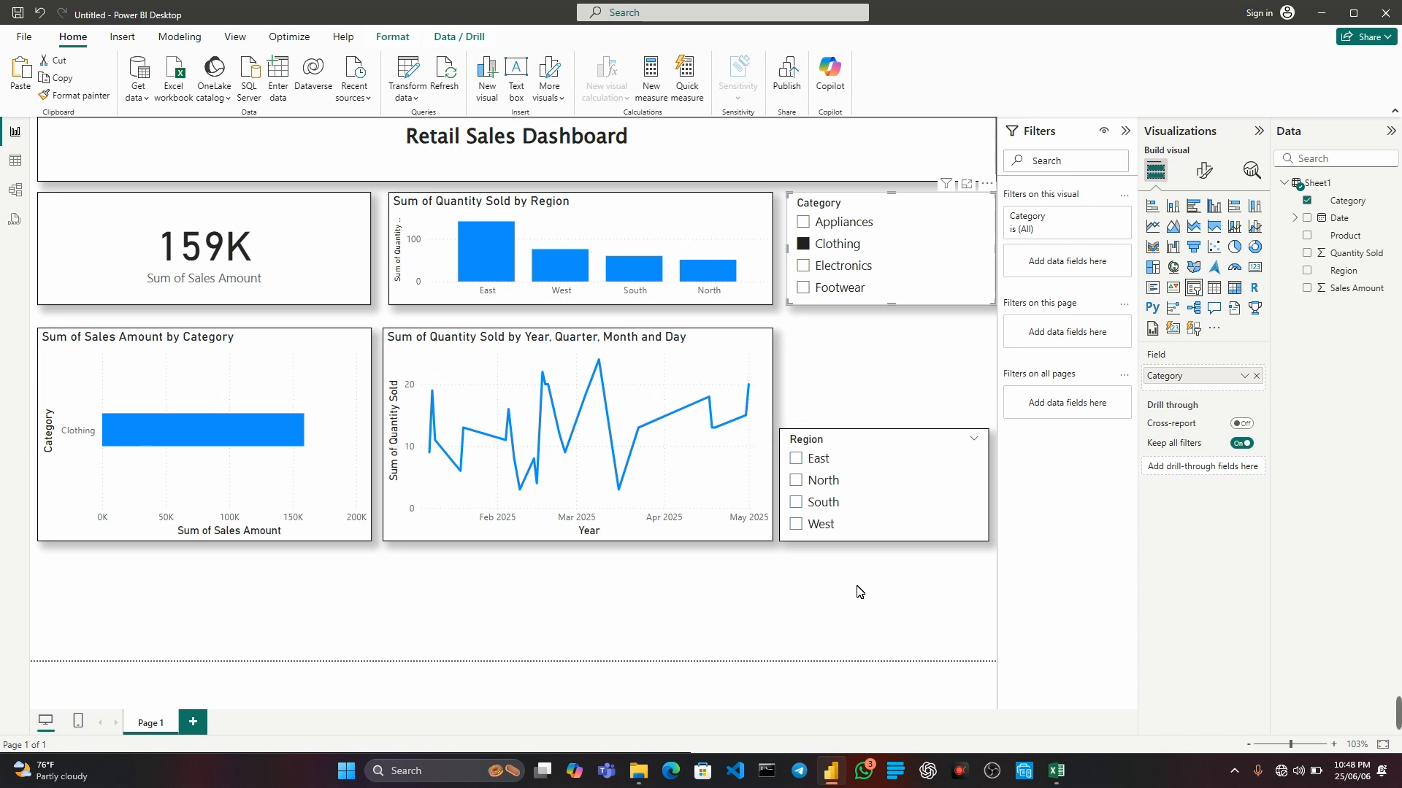
left_click(798, 529)
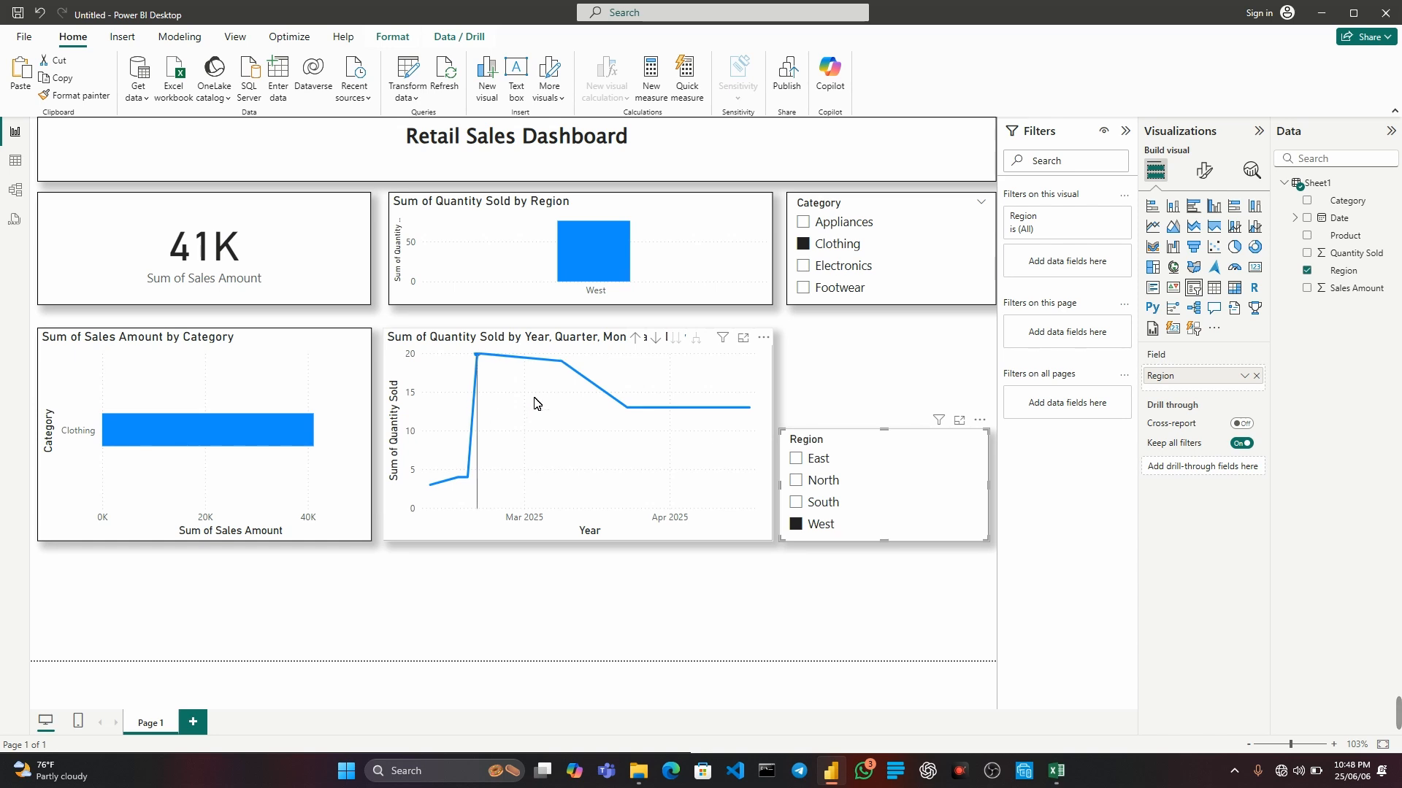
mouse_move(664, 513)
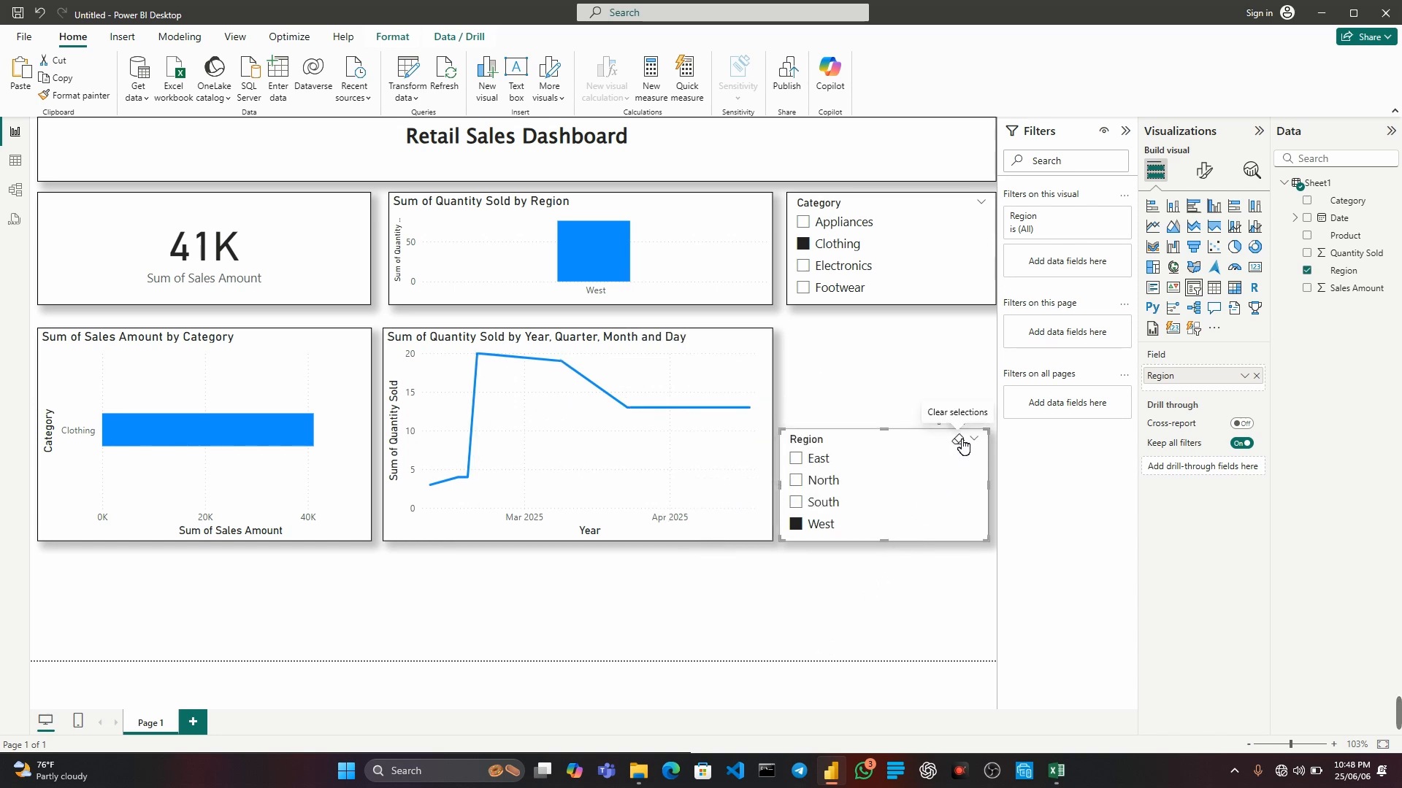
left_click(959, 441)
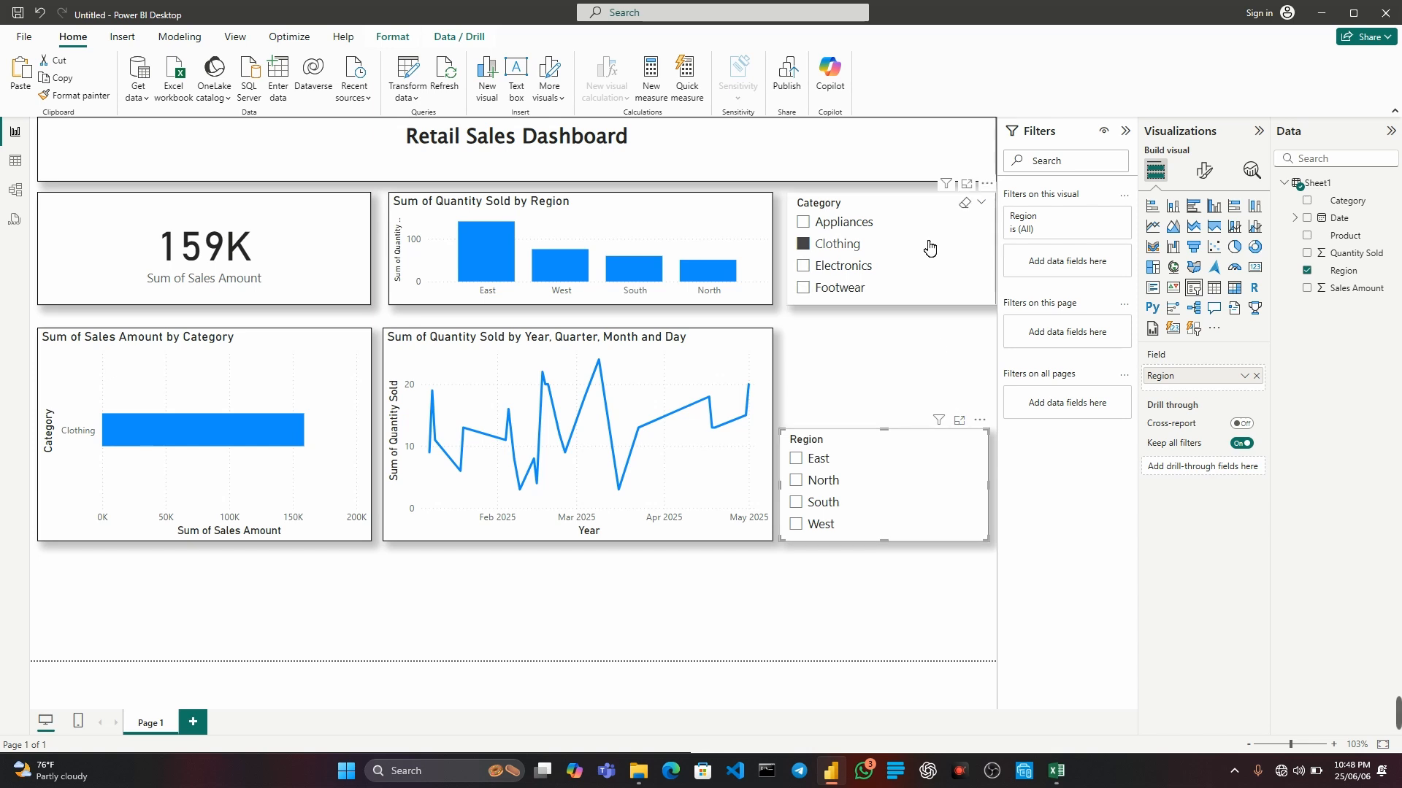
left_click(966, 205)
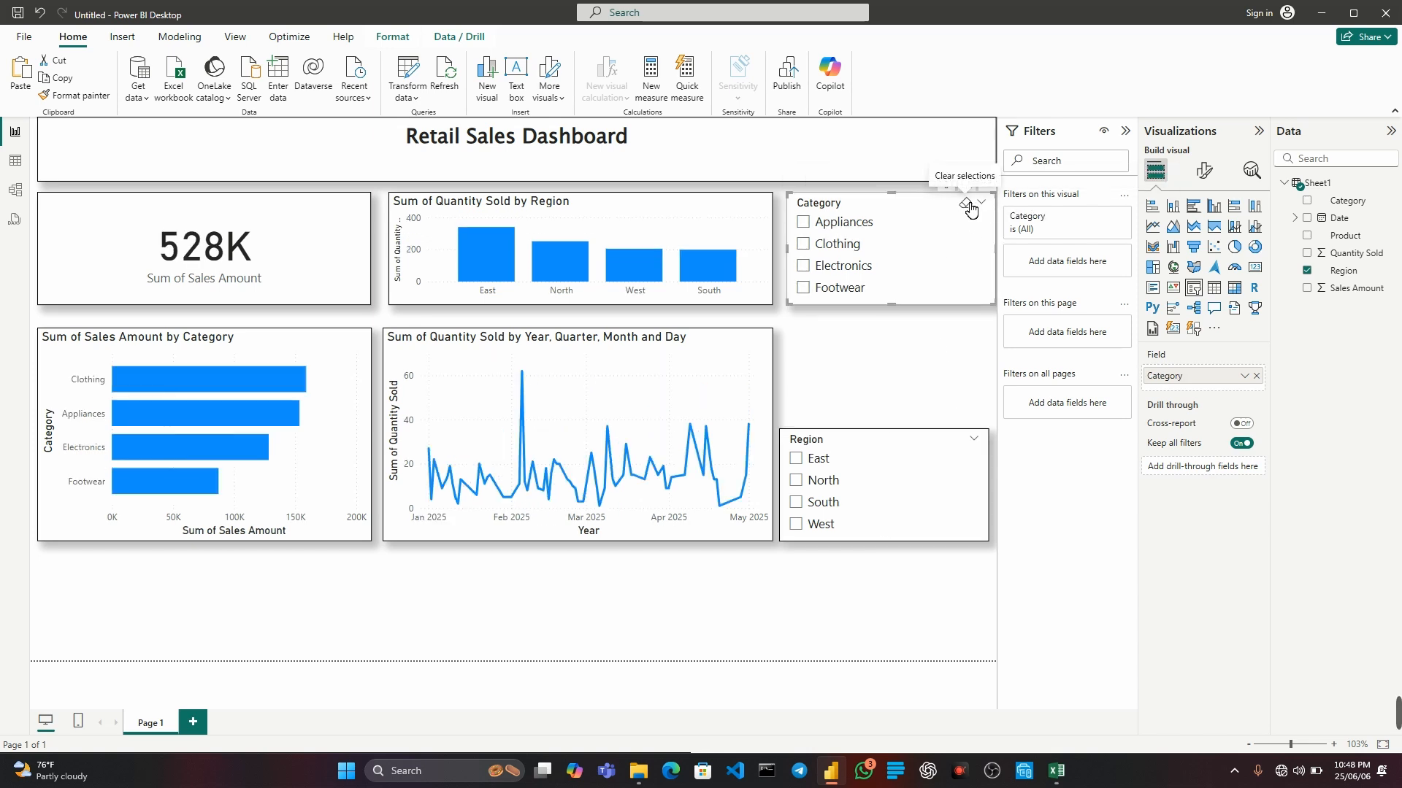
left_click(804, 292)
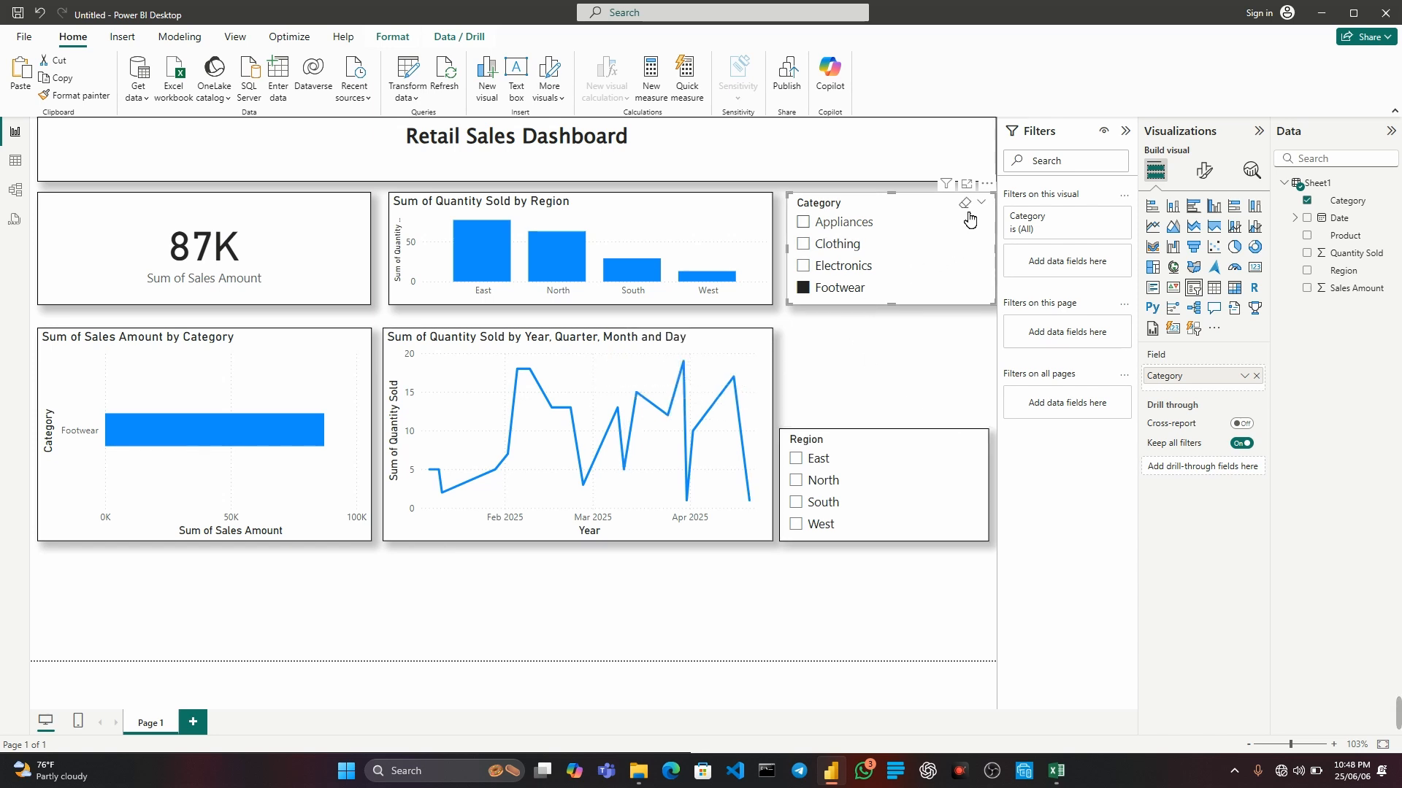
left_click(965, 204)
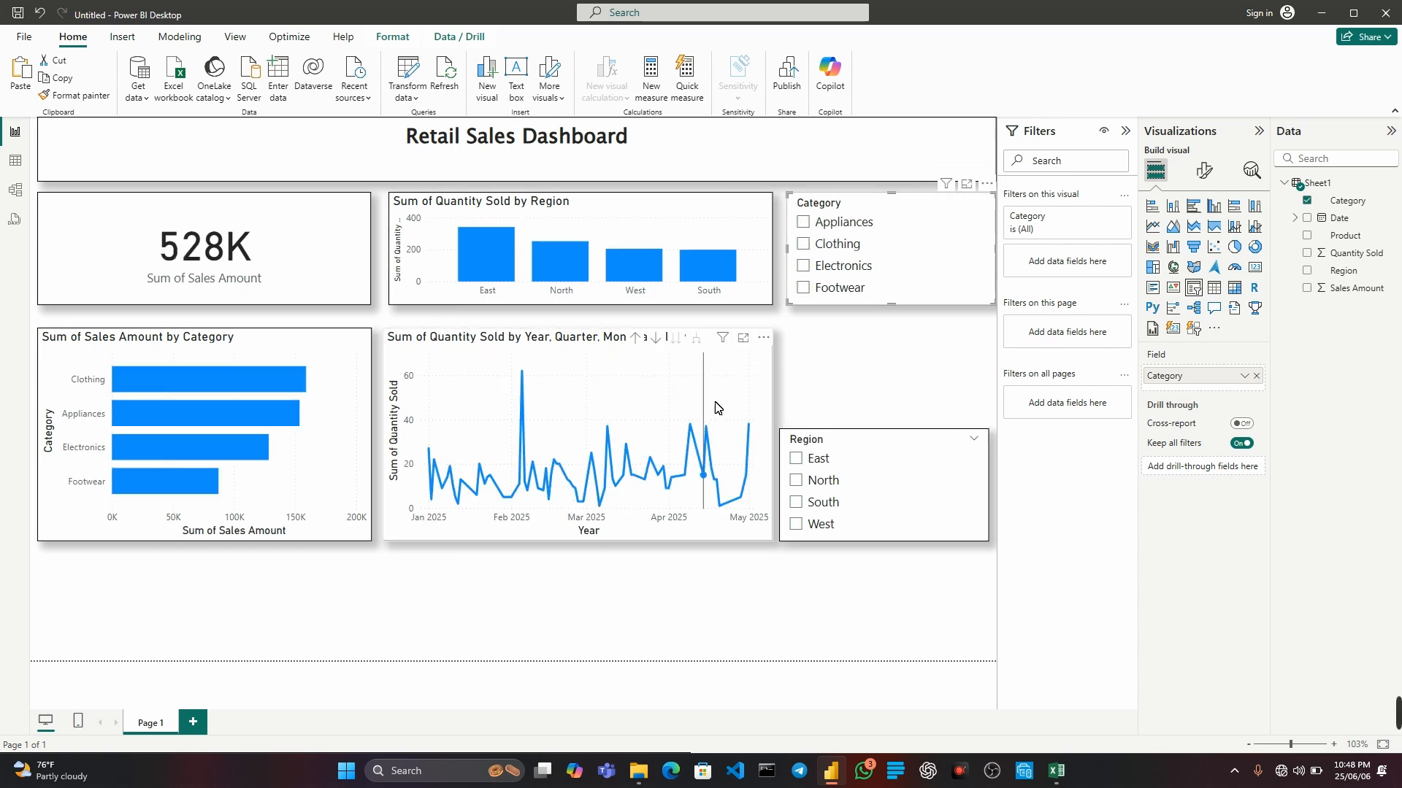